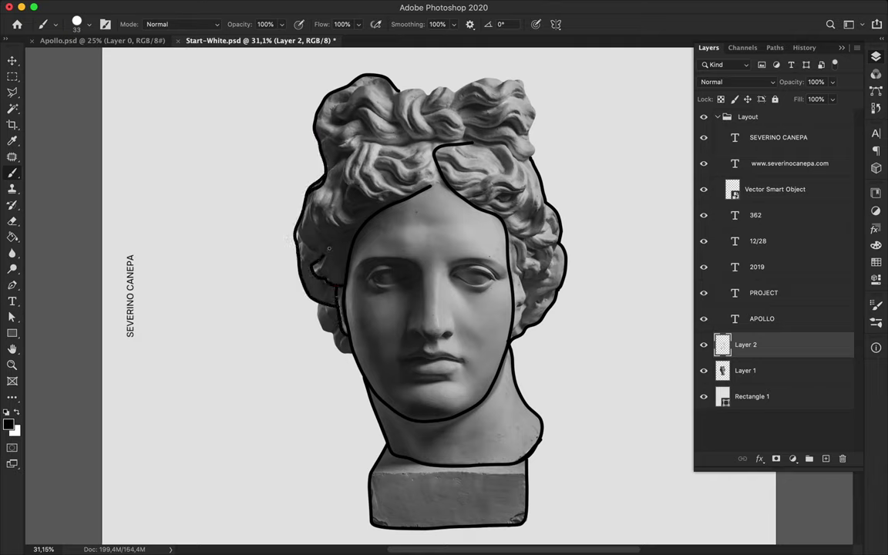
# Trace the remaining curl outlines left of the bust's face, and draw both brow lines in black.
pyautogui.moveTo(307, 185); pyautogui.dragTo(348, 241)
pyautogui.moveTo(328, 331); pyautogui.dragTo(352, 358)
pyautogui.moveTo(356, 261)
pyautogui.mouseDown()
pyautogui.moveTo(405, 259)
pyautogui.moveTo(427, 286)
pyautogui.moveTo(423, 311)
pyautogui.mouseUp()
pyautogui.moveTo(449, 263); pyautogui.dragTo(483, 260)
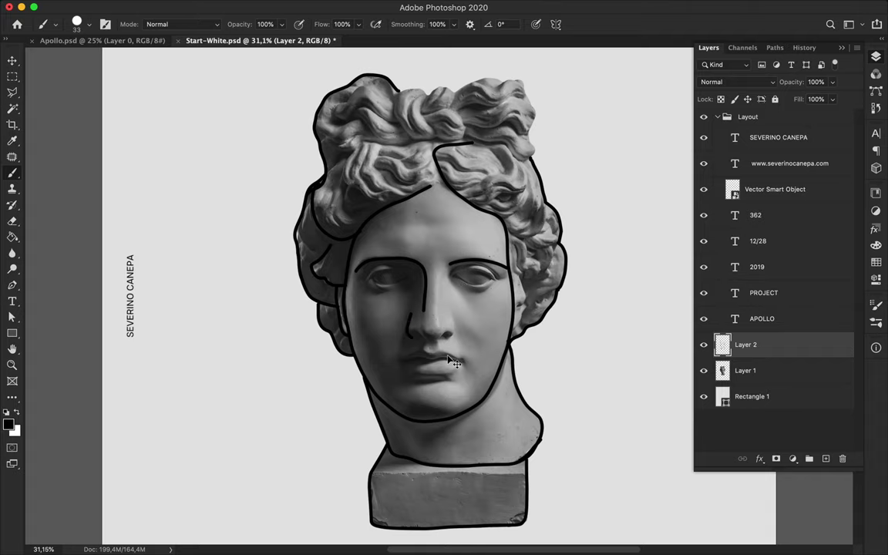
# Trace the right side of the bust's nose and the line between the lips.
pyautogui.scroll(3, 443, 292)
pyautogui.moveTo(461, 324); pyautogui.dragTo(454, 365)
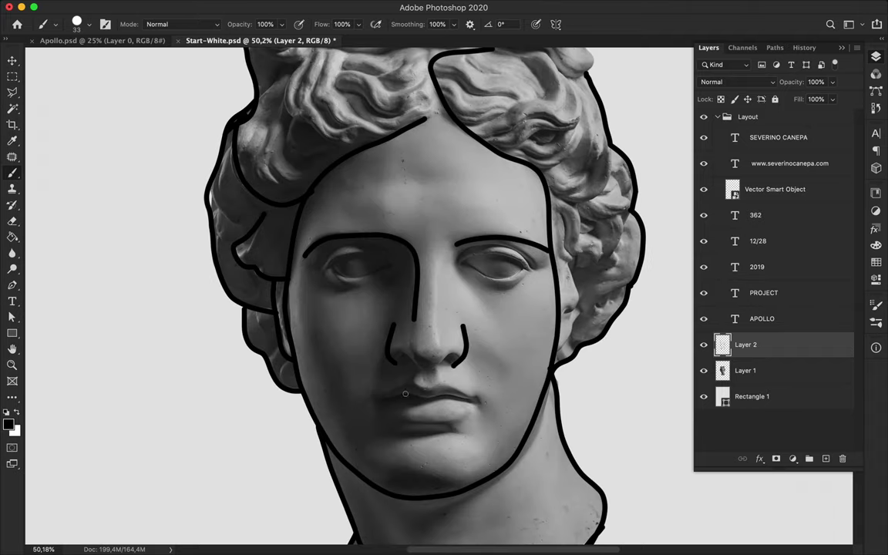
pyautogui.moveTo(380, 398); pyautogui.dragTo(459, 398)
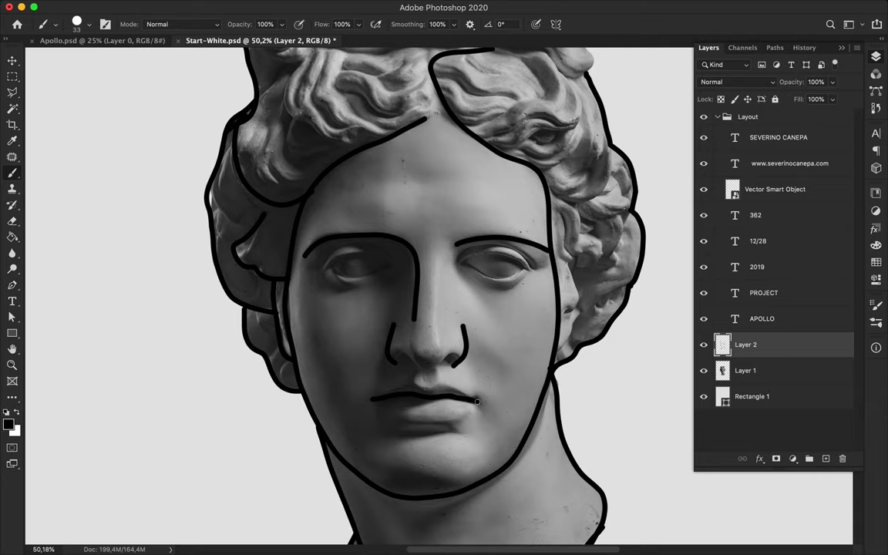
pyautogui.scroll(2, 477, 402)
# Draw the top front edge of the stone base, redoing the first stroke, and outline the lower lip.
pyautogui.scroll(-3, 373, 497)
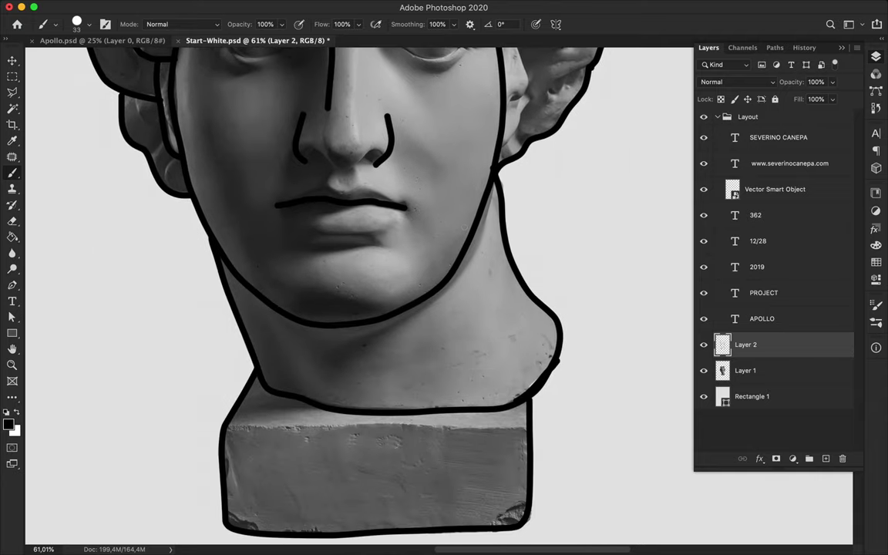
pyautogui.moveTo(223, 427)
pyautogui.mouseDown()
pyautogui.moveTo(323, 425)
pyautogui.moveTo(455, 439)
pyautogui.mouseUp()
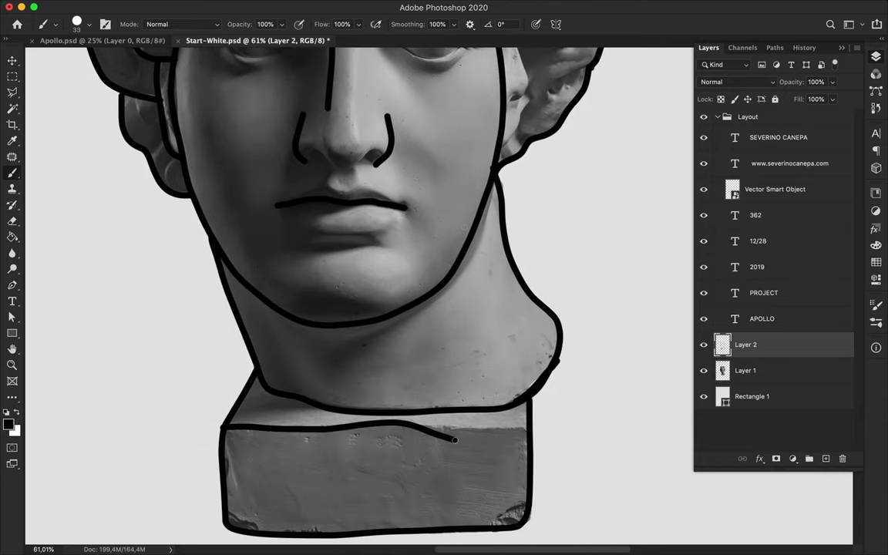
pyautogui.press('super+z')
pyautogui.moveTo(223, 426); pyautogui.dragTo(527, 434)
pyautogui.scroll(-2, 527, 433)
pyautogui.scroll(3, 512, 339)
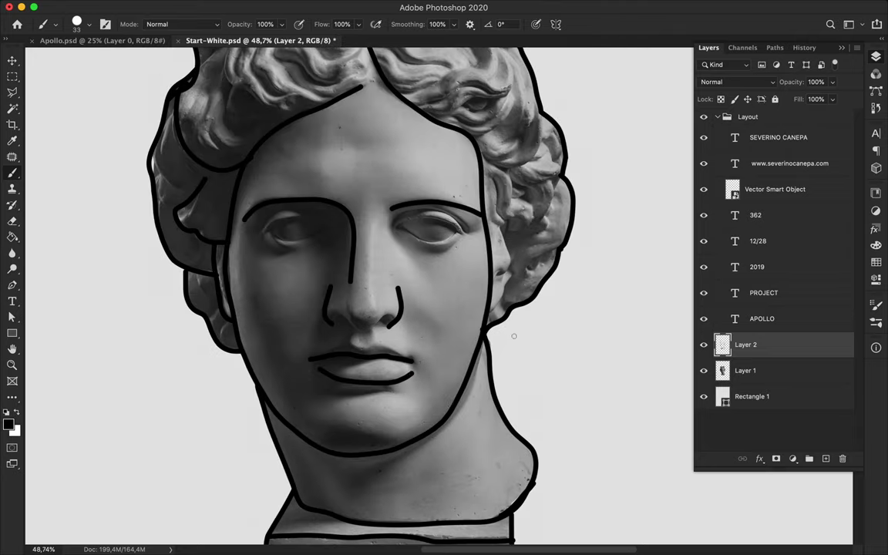
# Outline the central hair knot and the large hair masses on both sides of the crown.
pyautogui.scroll(2, 509, 332)
pyautogui.scroll(5, 447, 343)
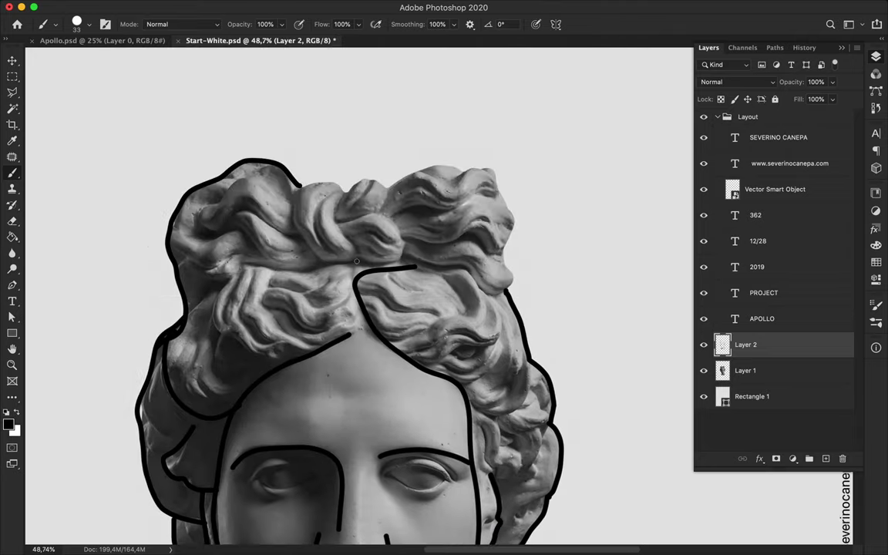
pyautogui.moveTo(299, 187)
pyautogui.mouseDown()
pyautogui.moveTo(338, 183)
pyautogui.moveTo(360, 235)
pyautogui.moveTo(351, 218)
pyautogui.moveTo(405, 228)
pyautogui.moveTo(389, 266)
pyautogui.moveTo(358, 261)
pyautogui.moveTo(348, 193)
pyautogui.moveTo(361, 183)
pyautogui.moveTo(382, 188)
pyautogui.moveTo(384, 203)
pyautogui.moveTo(405, 179)
pyautogui.moveTo(488, 168)
pyautogui.moveTo(512, 228)
pyautogui.moveTo(506, 290)
pyautogui.moveTo(487, 292)
pyautogui.moveTo(409, 255)
pyautogui.mouseUp()
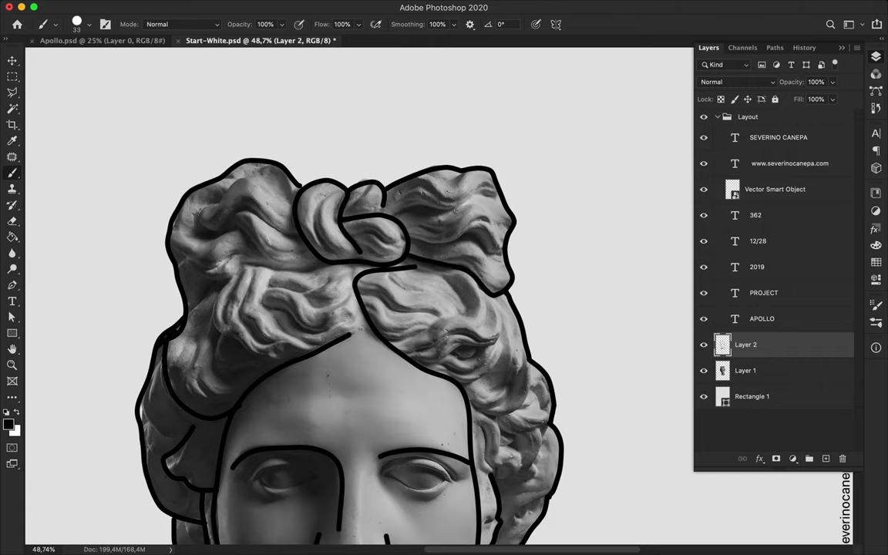
pyautogui.moveTo(316, 265)
pyautogui.mouseDown()
pyautogui.moveTo(251, 265)
pyautogui.moveTo(202, 280)
pyautogui.moveTo(183, 258)
pyautogui.mouseUp()
pyautogui.moveTo(251, 245)
pyautogui.mouseDown()
pyautogui.moveTo(204, 234)
pyautogui.moveTo(231, 192)
pyautogui.mouseUp()
pyautogui.moveTo(359, 196); pyautogui.dragTo(443, 177)
# Trace the main locks right of the parting and the curls along both sides of the face.
pyautogui.scroll(-5, 443, 177)
pyautogui.moveTo(337, 230)
pyautogui.mouseDown()
pyautogui.moveTo(409, 205)
pyautogui.moveTo(394, 172)
pyautogui.mouseUp()
pyautogui.moveTo(218, 190); pyautogui.dragTo(176, 226)
pyautogui.moveTo(395, 264)
pyautogui.mouseDown()
pyautogui.moveTo(437, 248)
pyautogui.moveTo(442, 198)
pyautogui.mouseUp()
pyautogui.moveTo(414, 298)
pyautogui.mouseDown()
pyautogui.moveTo(470, 268)
pyautogui.moveTo(467, 235)
pyautogui.mouseUp()
pyautogui.scroll(-4, 467, 235)
pyautogui.moveTo(489, 267)
pyautogui.mouseDown()
pyautogui.moveTo(487, 331)
pyautogui.moveTo(444, 327)
pyautogui.mouseUp()
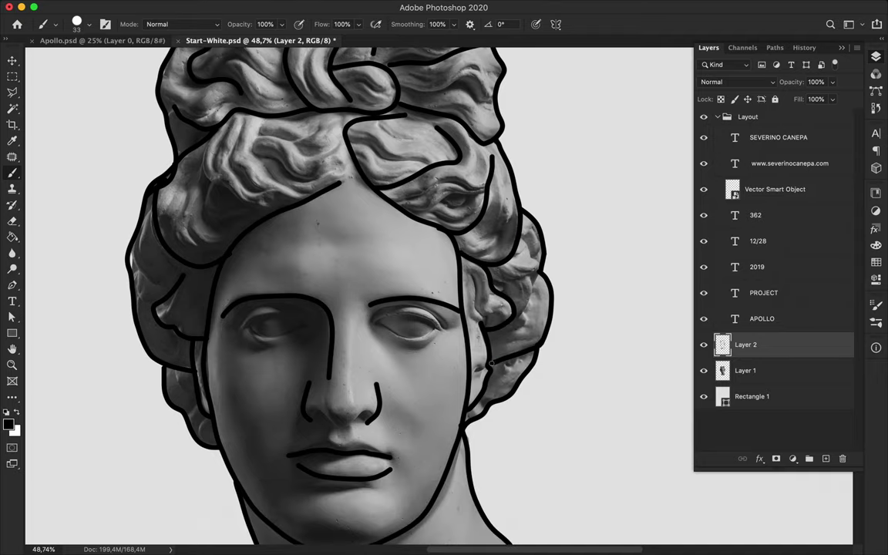
pyautogui.scroll(1, 157, 274)
pyautogui.moveTo(157, 274)
pyautogui.mouseDown()
pyautogui.moveTo(117, 212)
pyautogui.moveTo(128, 191)
pyautogui.mouseUp()
# Draw a short horizontal line on the neck just beneath the chin.
pyautogui.scroll(-8, 237, 267)
pyautogui.scroll(-2, 237, 268)
pyautogui.hscroll(-2, 237, 268)
pyautogui.moveTo(288, 296); pyautogui.dragTo(340, 297)
# Reduce the brush size to 17 px and trace the upper contour of the upper lip.
pyautogui.click(54, 24)
pyautogui.moveTo(77, 61); pyautogui.dragTo(68, 61)
pyautogui.scroll(4, 216, 224)
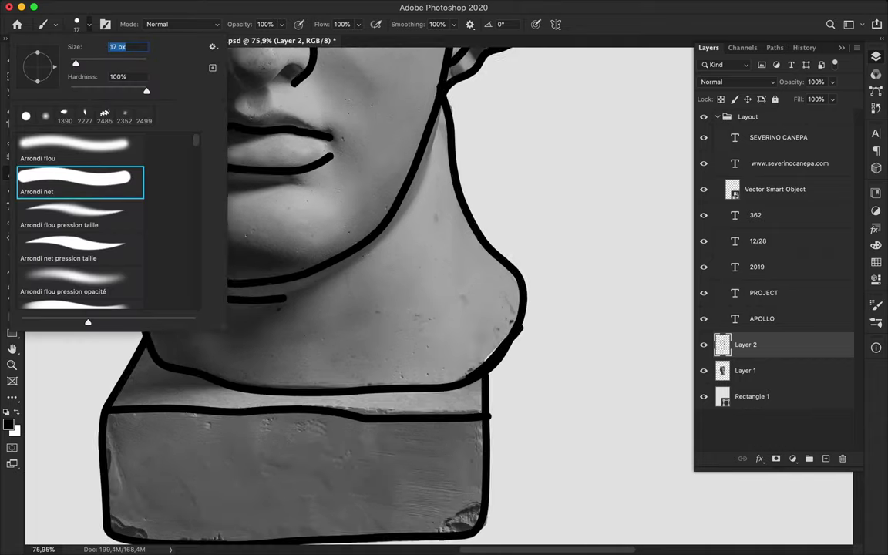
pyautogui.press('Return')
pyautogui.moveTo(376, 162)
pyautogui.mouseDown()
pyautogui.moveTo(434, 145)
pyautogui.moveTo(538, 171)
pyautogui.mouseUp()
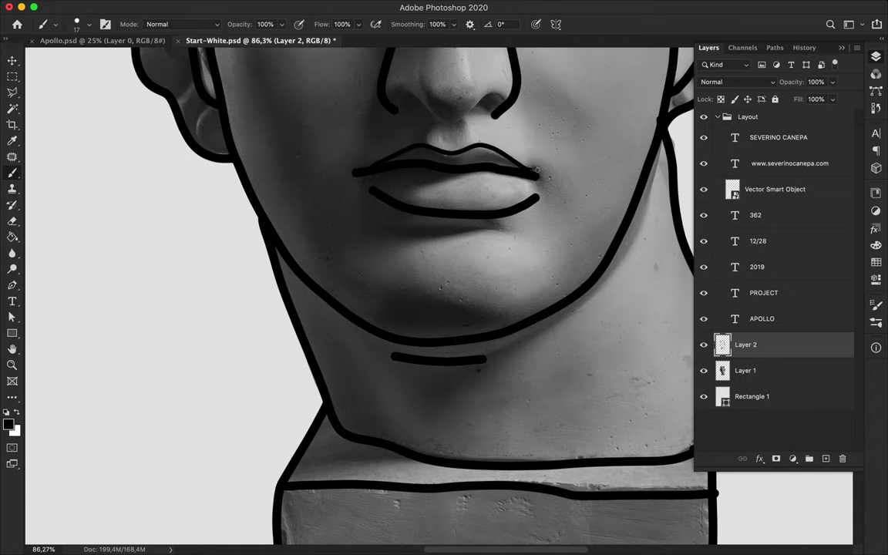
# Trace the chipped areas at both lower corners of the stone base with thin strokes.
pyautogui.scroll(-5, 399, 233)
pyautogui.hscroll(3, 399, 232)
pyautogui.moveTo(552, 444)
pyautogui.mouseDown()
pyautogui.moveTo(569, 424)
pyautogui.moveTo(603, 413)
pyautogui.moveTo(579, 435)
pyautogui.mouseUp()
pyautogui.moveTo(181, 422); pyautogui.dragTo(218, 440)
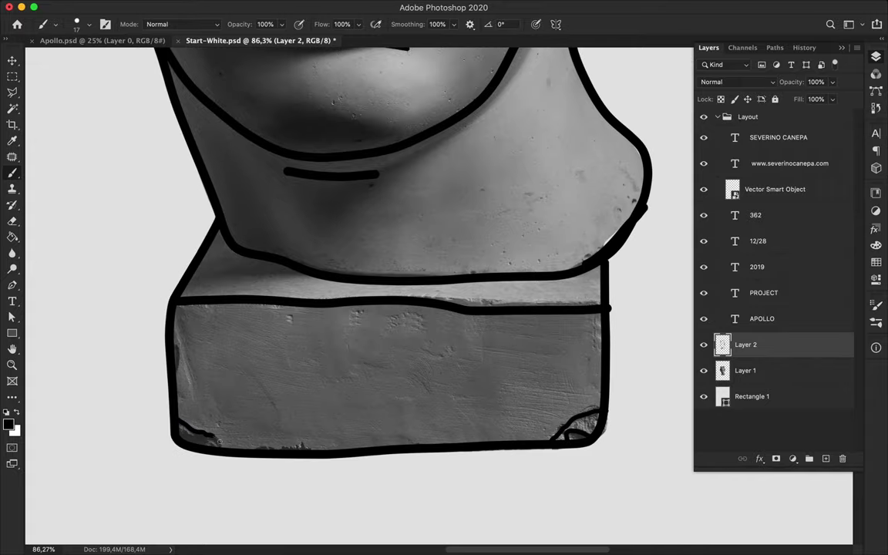
# Draw the crease below the lower lip and the underside contour of the nose.
pyautogui.scroll(6, 168, 326)
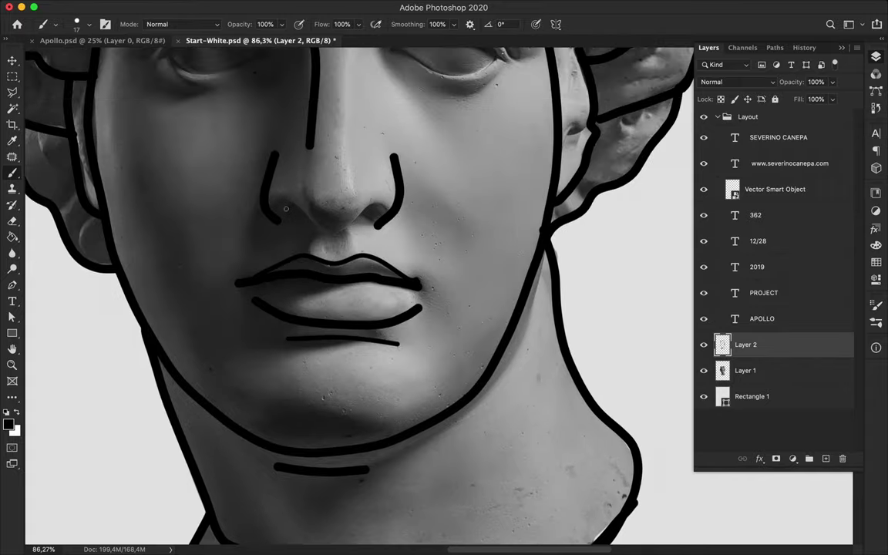
pyautogui.press('super+z')
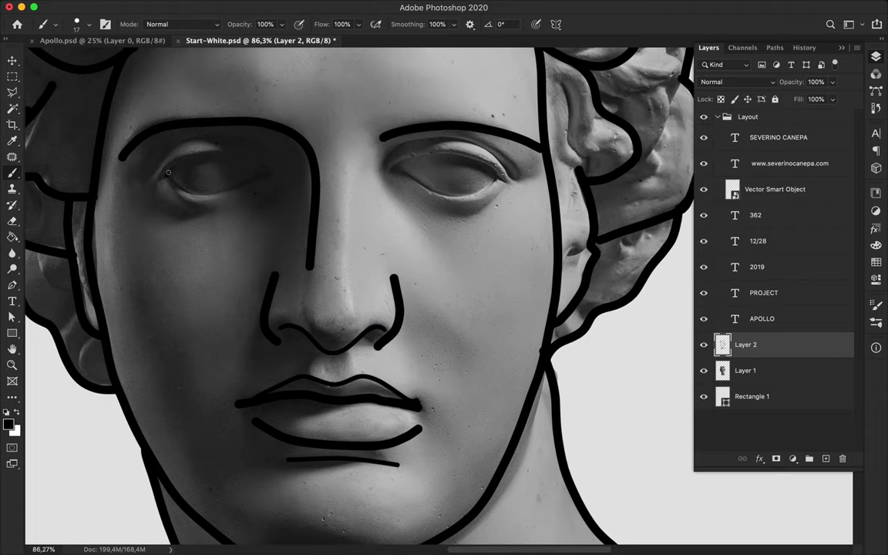
# Trace both eyes with thin lines, including the upper lid creases and the folds beneath the eyes.
pyautogui.moveTo(164, 171)
pyautogui.mouseDown()
pyautogui.moveTo(190, 159)
pyautogui.moveTo(256, 161)
pyautogui.moveTo(275, 176)
pyautogui.moveTo(191, 194)
pyautogui.moveTo(166, 173)
pyautogui.moveTo(173, 179)
pyautogui.moveTo(197, 135)
pyautogui.moveTo(262, 142)
pyautogui.moveTo(281, 166)
pyautogui.mouseUp()
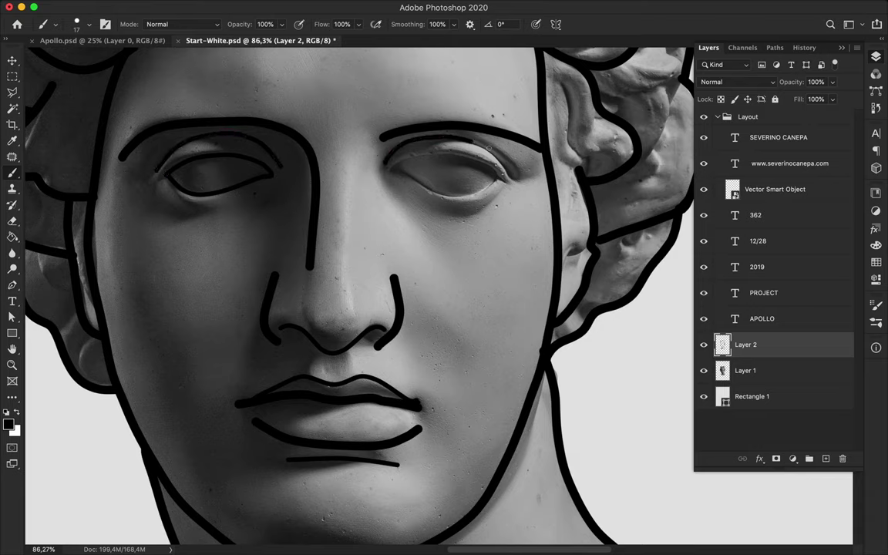
pyautogui.moveTo(474, 142); pyautogui.dragTo(518, 181)
pyautogui.moveTo(459, 138)
pyautogui.mouseDown()
pyautogui.moveTo(387, 154)
pyautogui.moveTo(392, 142)
pyautogui.moveTo(467, 170)
pyautogui.mouseUp()
pyautogui.press('super+z')
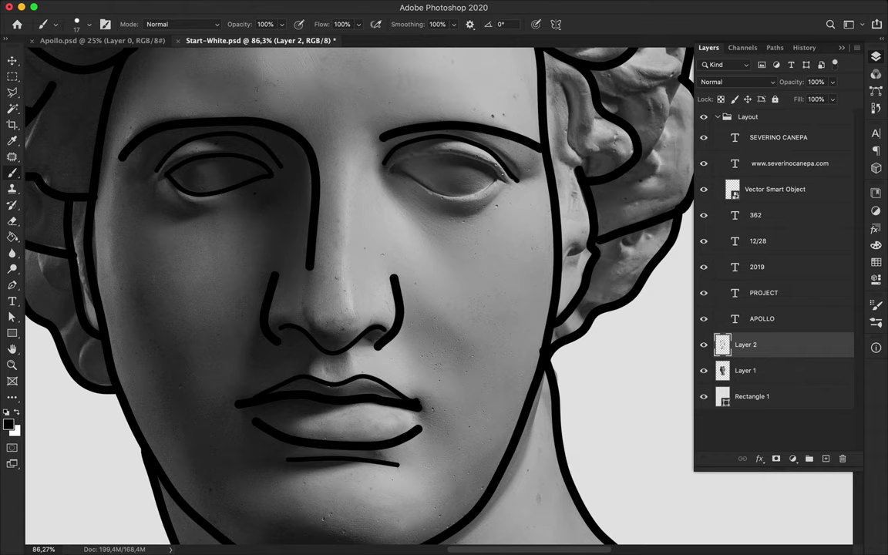
pyautogui.moveTo(389, 167)
pyautogui.mouseDown()
pyautogui.moveTo(474, 196)
pyautogui.moveTo(501, 178)
pyautogui.mouseUp()
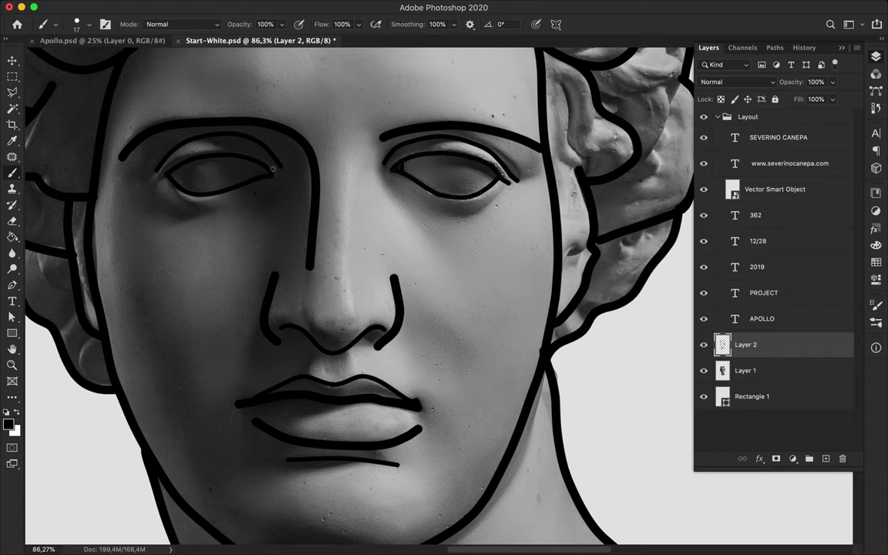
pyautogui.moveTo(141, 171)
pyautogui.mouseDown()
pyautogui.moveTo(163, 195)
pyautogui.moveTo(199, 190)
pyautogui.mouseUp()
pyautogui.moveTo(390, 191)
pyautogui.mouseDown()
pyautogui.moveTo(439, 187)
pyautogui.moveTo(455, 170)
pyautogui.mouseUp()
# Add thin strand lines to the curls beside the bust's right cheek and temple, undoing the misplaced stroke.
pyautogui.scroll(-2, 455, 170)
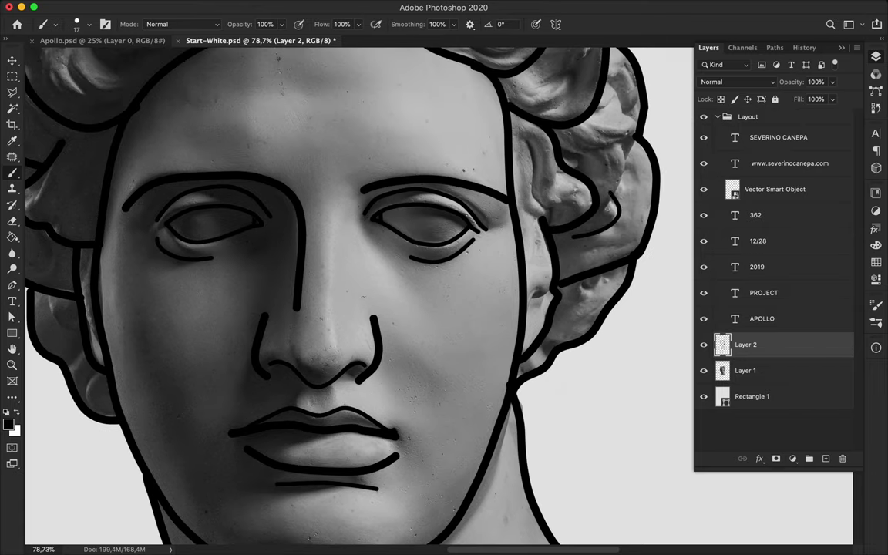
pyautogui.moveTo(618, 176)
pyautogui.mouseDown()
pyautogui.moveTo(596, 230)
pyautogui.moveTo(632, 132)
pyautogui.mouseUp()
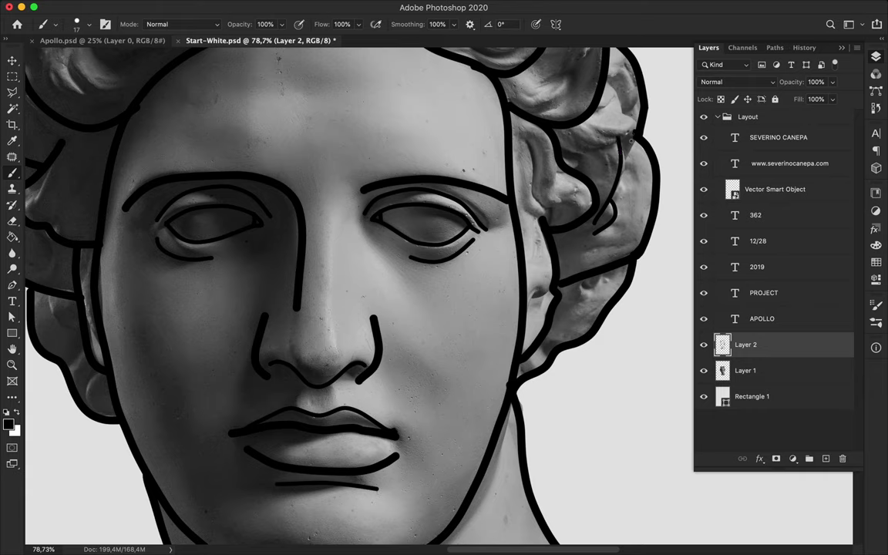
pyautogui.moveTo(591, 132); pyautogui.dragTo(624, 145)
pyautogui.moveTo(559, 145); pyautogui.dragTo(595, 164)
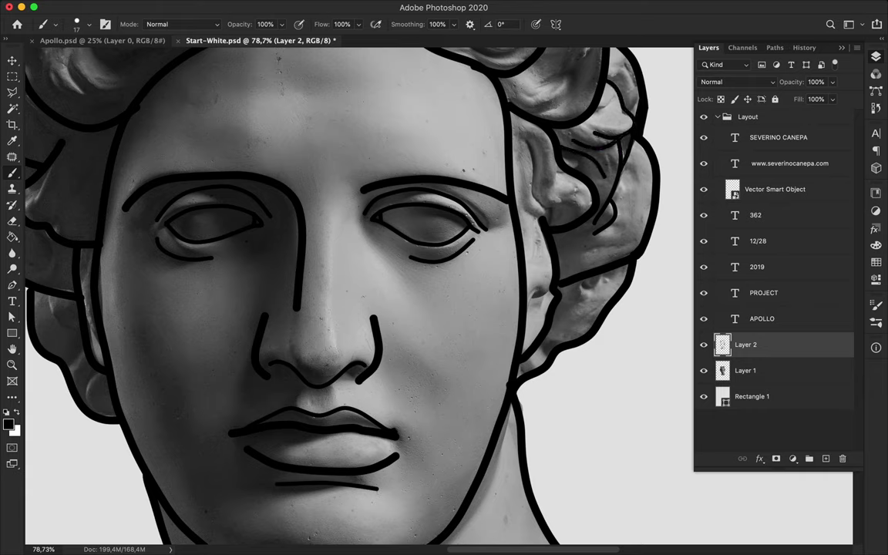
pyautogui.moveTo(603, 247); pyautogui.dragTo(640, 233)
pyautogui.moveTo(579, 281); pyautogui.dragTo(611, 269)
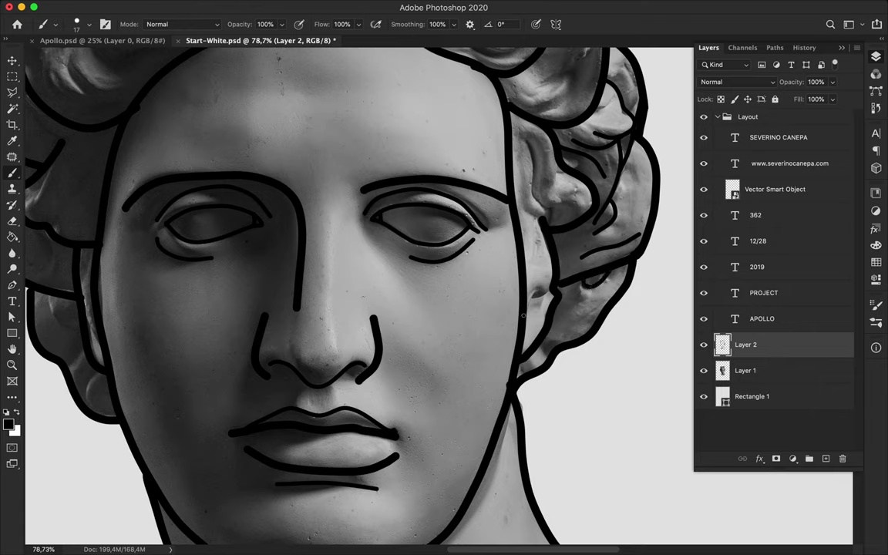
pyautogui.moveTo(532, 148)
pyautogui.mouseDown()
pyautogui.moveTo(537, 196)
pyautogui.moveTo(581, 208)
pyautogui.moveTo(550, 226)
pyautogui.moveTo(551, 207)
pyautogui.moveTo(518, 194)
pyautogui.moveTo(542, 220)
pyautogui.moveTo(530, 191)
pyautogui.mouseUp()
pyautogui.press('cmd+z')
# Draw thin strand lines in the large lock curving down past the right temple.
pyautogui.scroll(5, 478, 170)
pyautogui.moveTo(479, 138)
pyautogui.mouseDown()
pyautogui.moveTo(463, 224)
pyautogui.moveTo(441, 239)
pyautogui.mouseUp()
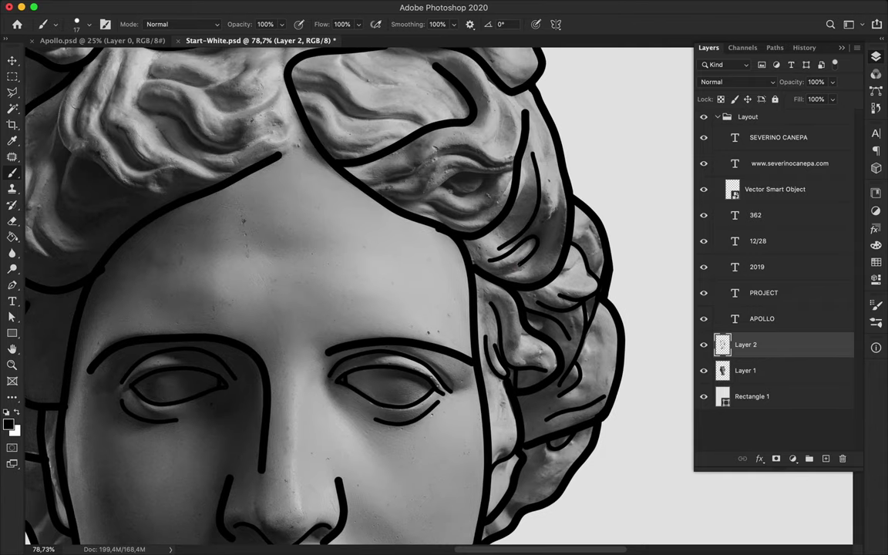
pyautogui.scroll(2, 532, 224)
pyautogui.moveTo(327, 213)
pyautogui.mouseDown()
pyautogui.moveTo(439, 198)
pyautogui.moveTo(515, 213)
pyautogui.moveTo(502, 151)
pyautogui.moveTo(515, 196)
pyautogui.moveTo(547, 211)
pyautogui.moveTo(535, 151)
pyautogui.mouseUp()
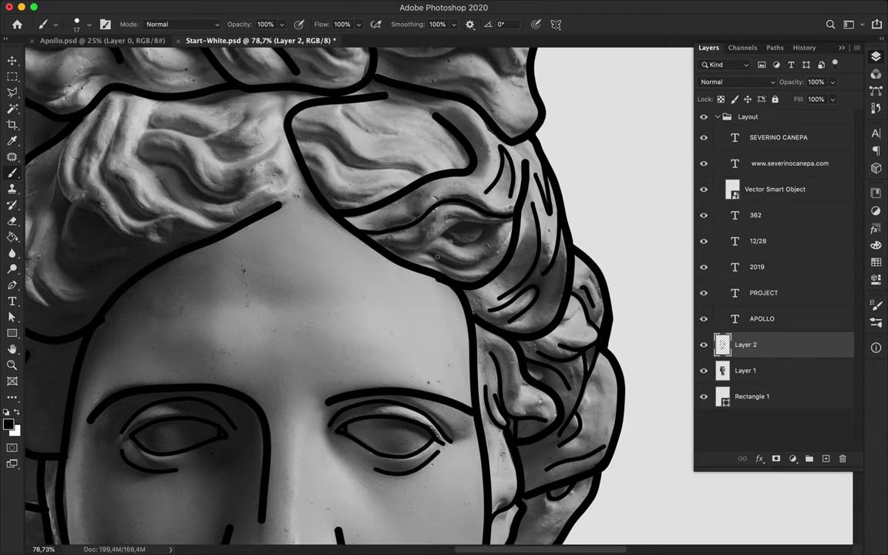
# Fill the wavy hair section right of the parting with thin strand lines.
pyautogui.moveTo(464, 201)
pyautogui.mouseDown()
pyautogui.moveTo(428, 230)
pyautogui.moveTo(365, 227)
pyautogui.moveTo(468, 198)
pyautogui.mouseUp()
pyautogui.moveTo(401, 218); pyautogui.dragTo(458, 199)
pyautogui.moveTo(391, 201); pyautogui.dragTo(467, 196)
pyautogui.moveTo(370, 169); pyautogui.dragTo(306, 180)
pyautogui.moveTo(296, 137)
pyautogui.mouseDown()
pyautogui.moveTo(387, 162)
pyautogui.moveTo(294, 115)
pyautogui.moveTo(256, 110)
pyautogui.mouseUp()
pyautogui.moveTo(306, 97)
pyautogui.mouseDown()
pyautogui.moveTo(370, 121)
pyautogui.moveTo(417, 158)
pyautogui.mouseUp()
# Draw flowing thin strand lines across the upper right hair mass, replacing the one faulty stroke.
pyautogui.scroll(3, 360, 154)
pyautogui.moveTo(361, 154)
pyautogui.mouseDown()
pyautogui.moveTo(430, 147)
pyautogui.moveTo(456, 154)
pyautogui.mouseUp()
pyautogui.moveTo(363, 177)
pyautogui.mouseDown()
pyautogui.moveTo(438, 166)
pyautogui.moveTo(447, 181)
pyautogui.mouseUp()
pyautogui.moveTo(378, 175); pyautogui.dragTo(461, 218)
pyautogui.scroll(2, 461, 219)
pyautogui.moveTo(451, 150); pyautogui.dragTo(478, 164)
pyautogui.moveTo(476, 114); pyautogui.dragTo(498, 113)
pyautogui.moveTo(377, 94); pyautogui.dragTo(403, 83)
pyautogui.moveTo(346, 117); pyautogui.dragTo(424, 124)
pyautogui.moveTo(348, 91)
pyautogui.mouseDown()
pyautogui.moveTo(384, 108)
pyautogui.moveTo(437, 71)
pyautogui.mouseUp()
pyautogui.hotkey('ctrl', 'z')
pyautogui.moveTo(395, 99); pyautogui.dragTo(421, 75)
pyautogui.moveTo(376, 175); pyautogui.dragTo(483, 144)
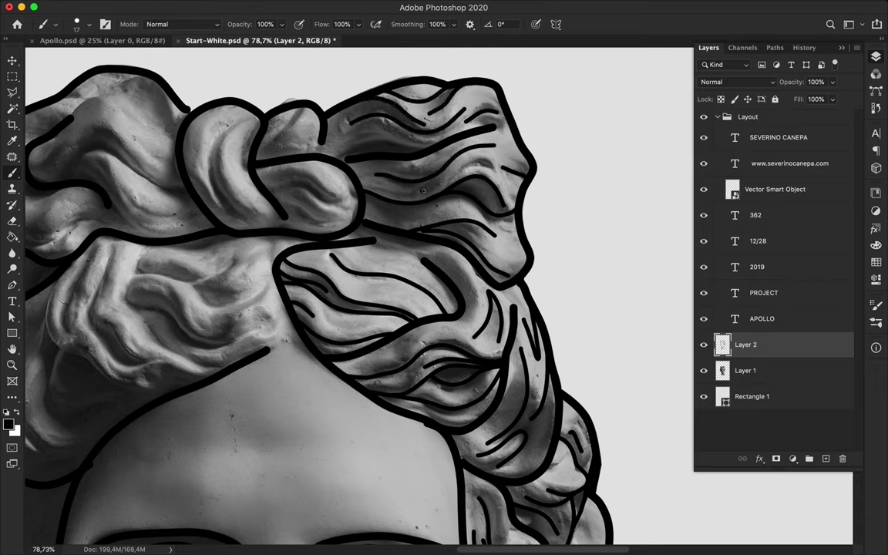
# Add thin inner strand lines to the two locks of the central hair knot.
pyautogui.hscroll(-2, 422, 190)
pyautogui.moveTo(281, 178)
pyautogui.mouseDown()
pyautogui.moveTo(343, 190)
pyautogui.moveTo(331, 162)
pyautogui.mouseUp()
pyautogui.moveTo(295, 195)
pyautogui.mouseDown()
pyautogui.moveTo(339, 211)
pyautogui.moveTo(325, 195)
pyautogui.mouseUp()
pyautogui.moveTo(286, 230)
pyautogui.mouseDown()
pyautogui.moveTo(255, 166)
pyautogui.moveTo(282, 125)
pyautogui.moveTo(235, 155)
pyautogui.moveTo(224, 189)
pyautogui.moveTo(248, 179)
pyautogui.mouseUp()
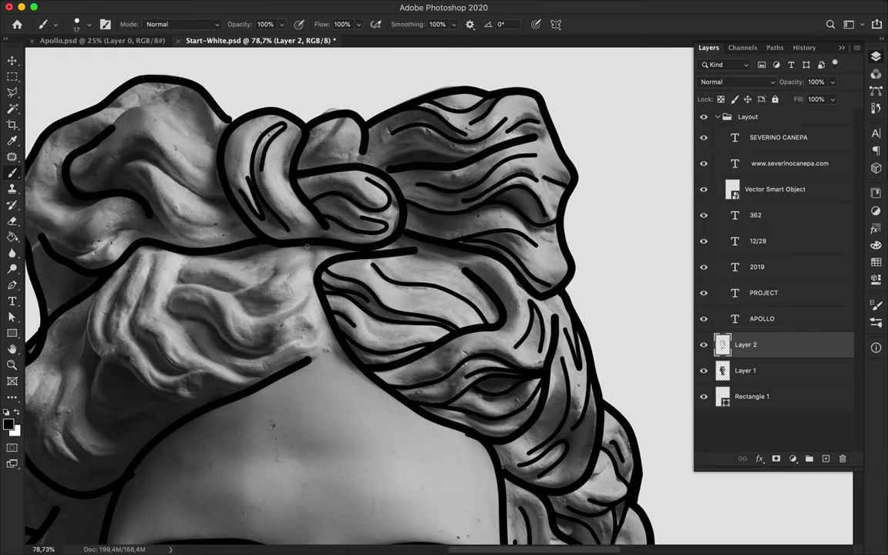
# Trace the wavy strands of the hair section left of the parting with thin lines.
pyautogui.hscroll(-5, 309, 247)
pyautogui.scroll(-2, 308, 247)
pyautogui.moveTo(378, 276)
pyautogui.mouseDown()
pyautogui.moveTo(299, 282)
pyautogui.moveTo(295, 225)
pyautogui.moveTo(420, 254)
pyautogui.moveTo(337, 254)
pyautogui.mouseUp()
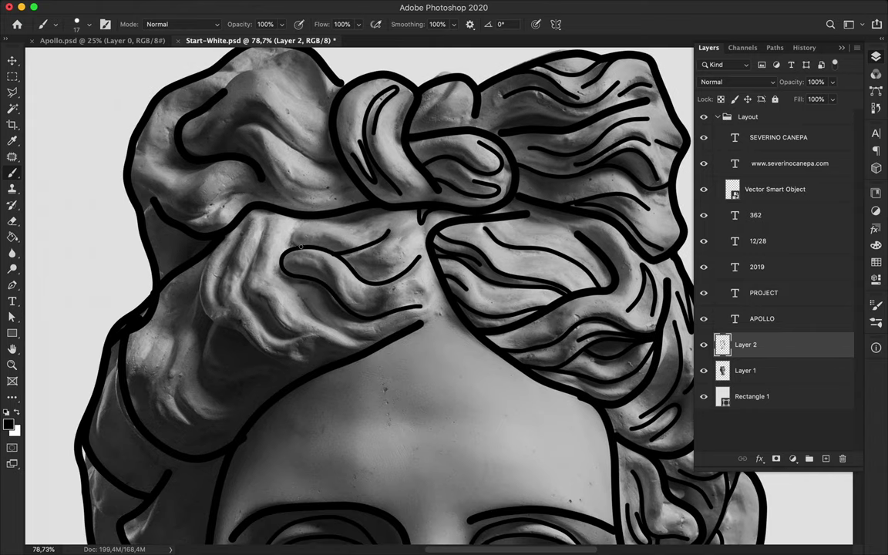
pyautogui.moveTo(295, 231); pyautogui.dragTo(356, 222)
pyautogui.moveTo(345, 280); pyautogui.dragTo(385, 305)
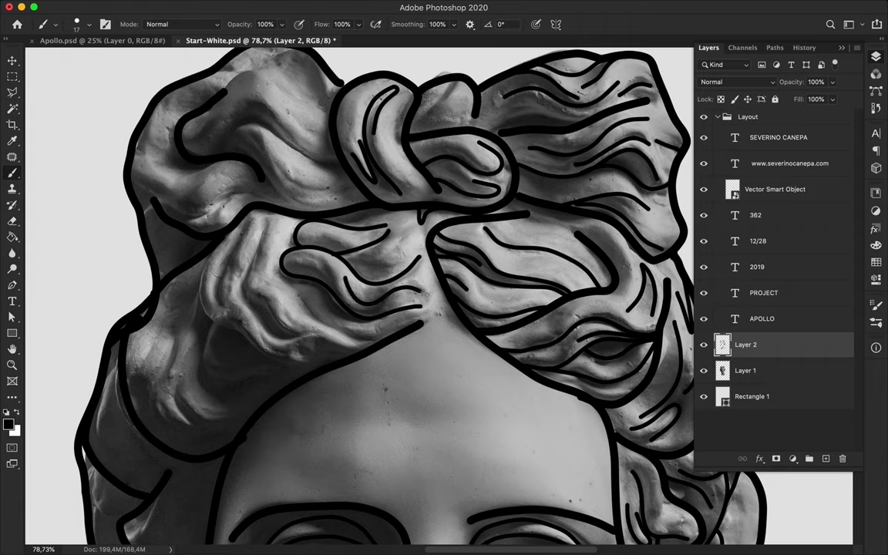
pyautogui.moveTo(222, 215)
pyautogui.mouseDown()
pyautogui.moveTo(262, 297)
pyautogui.moveTo(331, 307)
pyautogui.mouseUp()
pyautogui.moveTo(276, 271)
pyautogui.mouseDown()
pyautogui.moveTo(246, 212)
pyautogui.moveTo(197, 266)
pyautogui.moveTo(231, 322)
pyautogui.moveTo(291, 324)
pyautogui.moveTo(245, 312)
pyautogui.moveTo(210, 242)
pyautogui.mouseUp()
pyautogui.moveTo(212, 325)
pyautogui.mouseDown()
pyautogui.moveTo(199, 362)
pyautogui.moveTo(241, 392)
pyautogui.mouseUp()
pyautogui.moveTo(203, 351); pyautogui.dragTo(268, 376)
pyautogui.moveTo(210, 327); pyautogui.dragTo(277, 362)
# Draw thin strand lines through the upper left hair mass beside the central knot.
pyautogui.moveTo(195, 96)
pyautogui.mouseDown()
pyautogui.moveTo(160, 129)
pyautogui.moveTo(252, 160)
pyautogui.mouseUp()
pyautogui.moveTo(317, 177)
pyautogui.mouseDown()
pyautogui.moveTo(262, 172)
pyautogui.moveTo(224, 141)
pyautogui.moveTo(267, 108)
pyautogui.moveTo(315, 156)
pyautogui.mouseUp()
pyautogui.moveTo(204, 62); pyautogui.dragTo(302, 106)
pyautogui.scroll(3, 359, 292)
pyautogui.moveTo(218, 131); pyautogui.dragTo(285, 168)
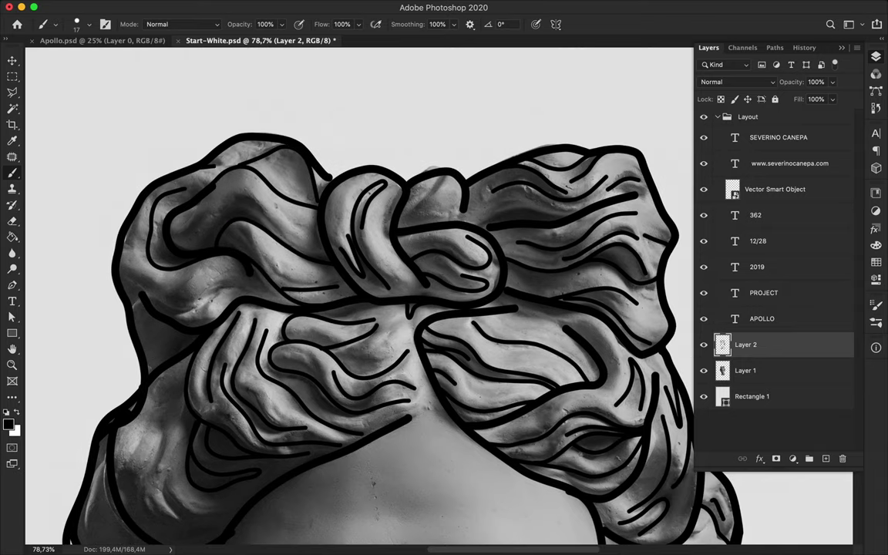
pyautogui.scroll(-3, 218, 150)
pyautogui.moveTo(146, 104)
pyautogui.mouseDown()
pyautogui.moveTo(168, 179)
pyautogui.moveTo(189, 199)
pyautogui.moveTo(243, 197)
pyautogui.mouseUp()
# Add thin strand lines to the rolled hair above the left temple and along its outer edge.
pyautogui.scroll(-3, 217, 241)
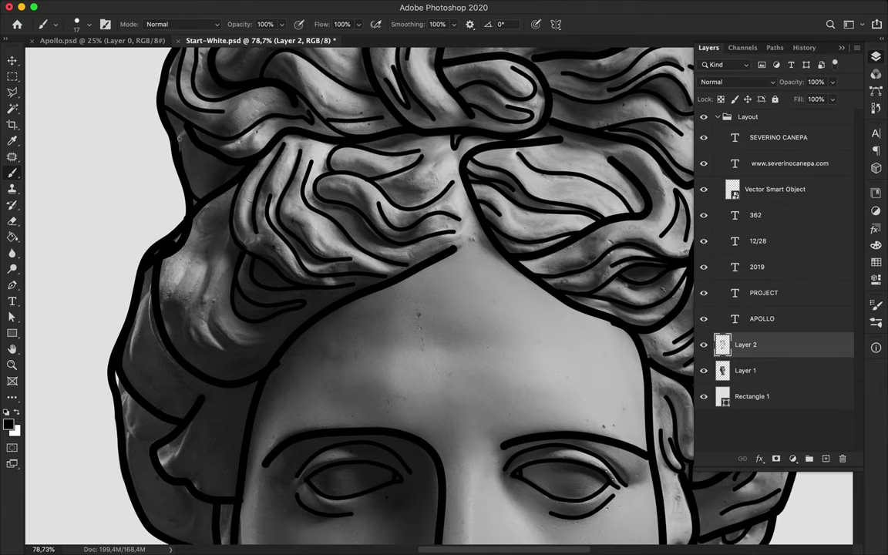
pyautogui.moveTo(179, 131)
pyautogui.mouseDown()
pyautogui.moveTo(202, 203)
pyautogui.moveTo(177, 272)
pyautogui.mouseUp()
pyautogui.moveTo(205, 309); pyautogui.dragTo(253, 317)
pyautogui.moveTo(205, 272); pyautogui.dragTo(187, 312)
pyautogui.moveTo(164, 282); pyautogui.dragTo(205, 330)
pyautogui.moveTo(208, 320); pyautogui.dragTo(245, 333)
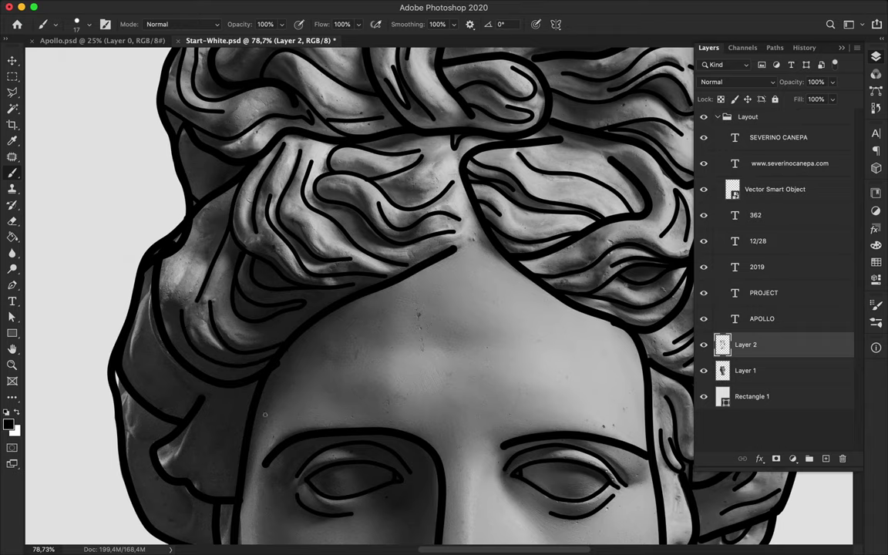
pyautogui.moveTo(145, 274); pyautogui.dragTo(182, 333)
# Trace the inner folds of the curls beside the left temple and cheek with thin lines.
pyautogui.scroll(-1, 169, 323)
pyautogui.moveTo(187, 189); pyautogui.dragTo(165, 227)
pyautogui.scroll(-3, 193, 189)
pyautogui.moveTo(137, 178); pyautogui.dragTo(119, 266)
pyautogui.scroll(-5, 156, 188)
pyautogui.moveTo(177, 180); pyautogui.dragTo(150, 223)
pyautogui.moveTo(117, 190)
pyautogui.mouseDown()
pyautogui.moveTo(153, 202)
pyautogui.moveTo(123, 266)
pyautogui.mouseUp()
pyautogui.moveTo(201, 343)
pyautogui.mouseDown()
pyautogui.moveTo(171, 319)
pyautogui.moveTo(165, 297)
pyautogui.mouseUp()
pyautogui.moveTo(229, 351); pyautogui.dragTo(237, 279)
pyautogui.moveTo(232, 162)
pyautogui.mouseDown()
pyautogui.moveTo(185, 220)
pyautogui.moveTo(209, 246)
pyautogui.moveTo(158, 289)
pyautogui.moveTo(128, 238)
pyautogui.mouseUp()
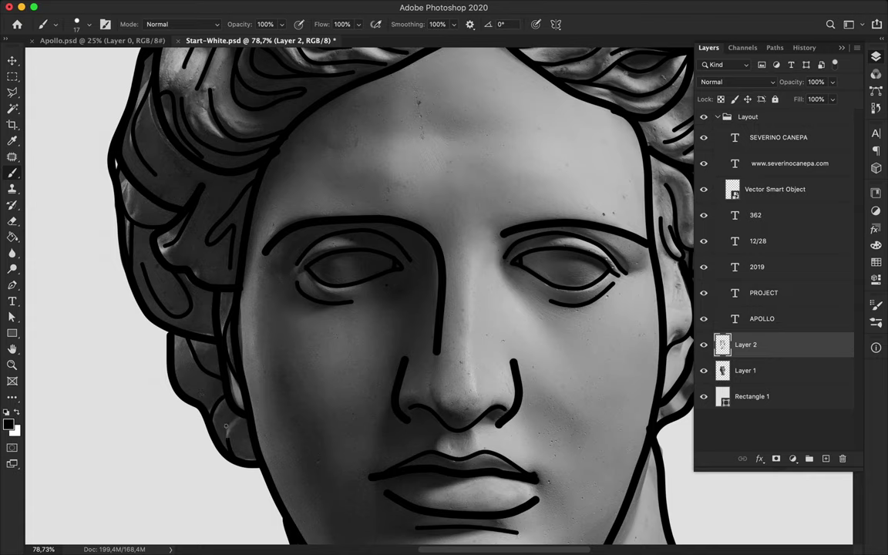
# Add a small stroke on the bust's right side and a curved line around the looped lock right of the parting.
pyautogui.hscroll(5, 251, 416)
pyautogui.moveTo(497, 380); pyautogui.dragTo(515, 392)
pyautogui.scroll(-3, 478, 323)
pyautogui.scroll(6, 330, 226)
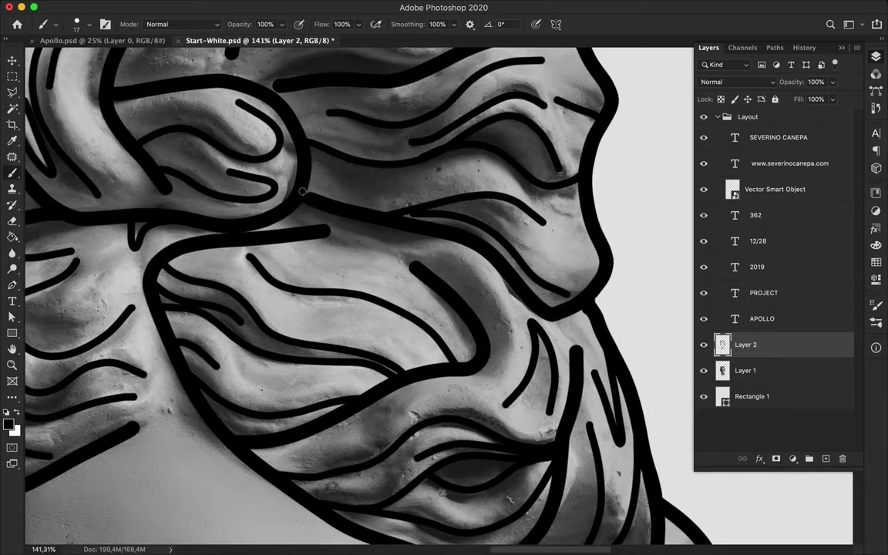
pyautogui.moveTo(319, 244)
pyautogui.mouseDown()
pyautogui.moveTo(409, 248)
pyautogui.moveTo(447, 375)
pyautogui.mouseUp()
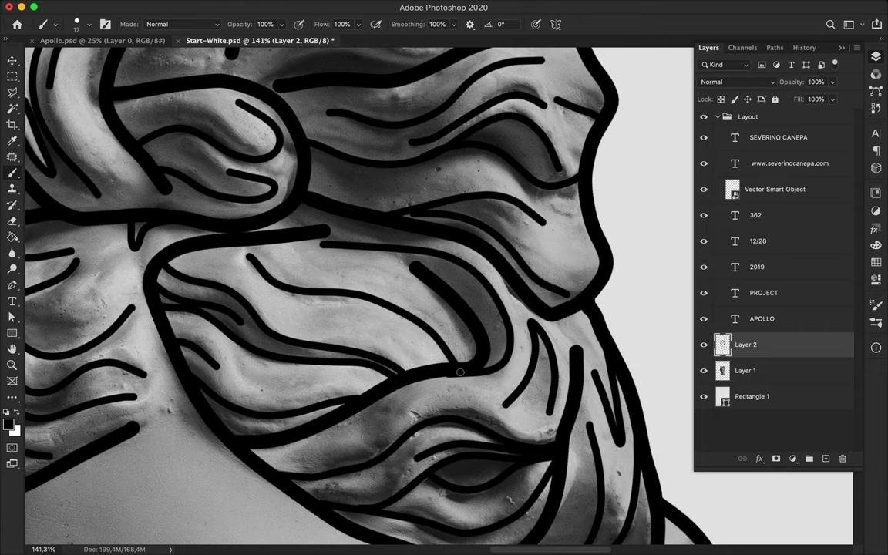
# Add finishing strokes to the locks left of the parting and the outer upper left hair mass.
pyautogui.scroll(-3, 362, 347)
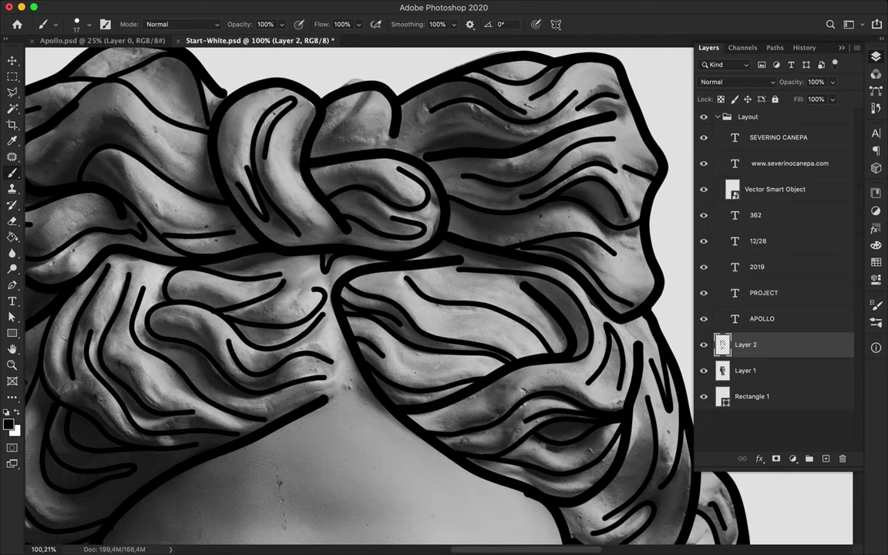
pyautogui.scroll(-2, 359, 293)
pyautogui.moveTo(222, 160); pyautogui.dragTo(268, 110)
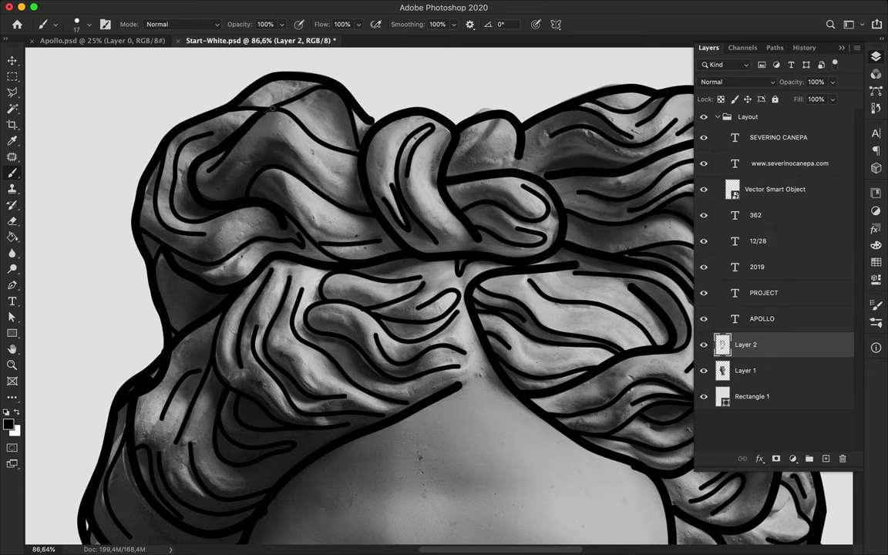
# Set the brush size to 9 px and draw a thin line along the upper eyelid of each eye.
pyautogui.scroll(-5, 368, 117)
pyautogui.scroll(3, 353, 307)
pyautogui.click(77, 25)
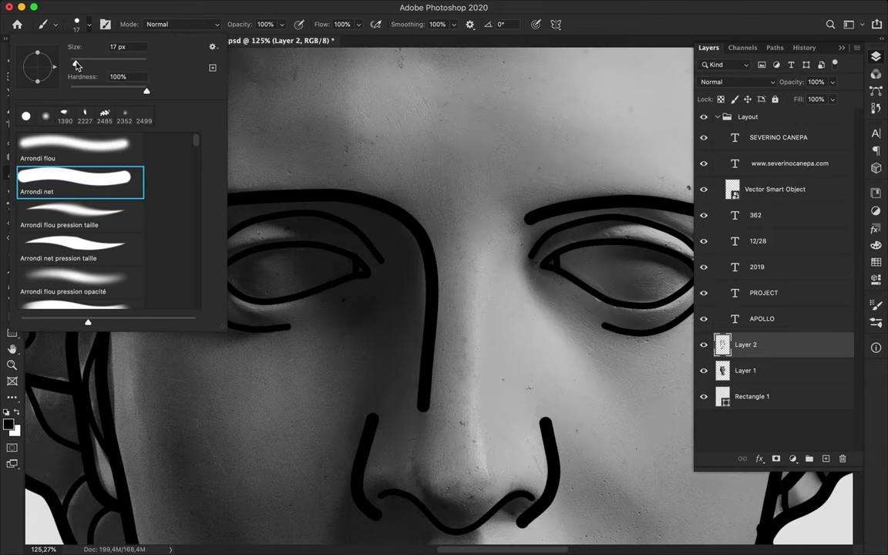
pyautogui.hscroll(-3, 386, 234)
pyautogui.press('Return')
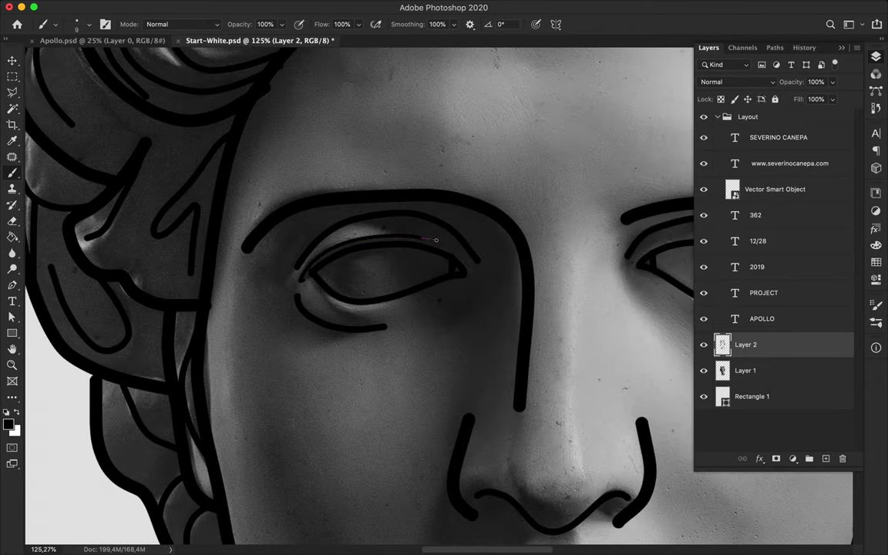
pyautogui.hscroll(5, 340, 270)
pyautogui.moveTo(371, 219)
pyautogui.mouseDown()
pyautogui.moveTo(429, 201)
pyautogui.moveTo(501, 215)
pyautogui.mouseUp()
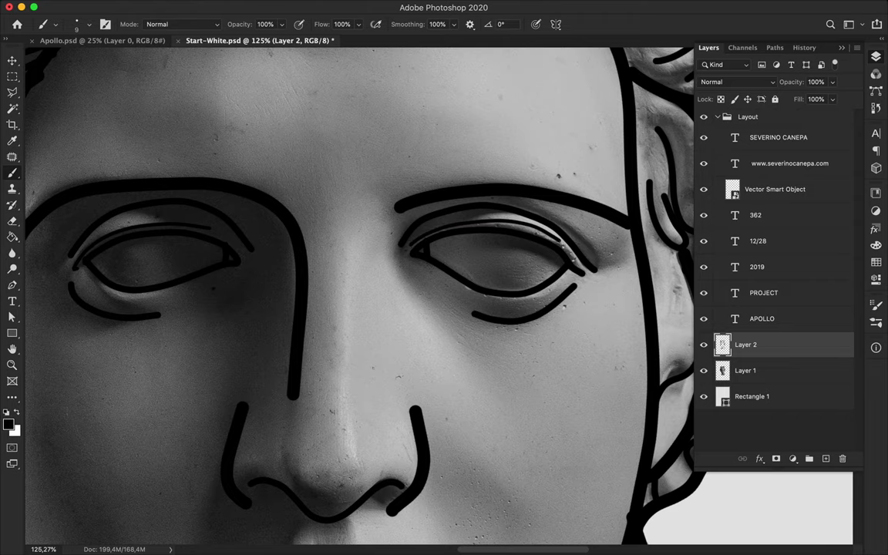
# Draw a thin curve around the tip of the nose and two short lines for the groove above the lips.
pyautogui.scroll(-5, 255, 292)
pyautogui.scroll(2, 254, 292)
pyautogui.moveTo(252, 292); pyautogui.dragTo(262, 263)
pyautogui.moveTo(322, 254); pyautogui.dragTo(328, 275)
pyautogui.moveTo(243, 164)
pyautogui.mouseDown()
pyautogui.moveTo(303, 218)
pyautogui.moveTo(325, 152)
pyautogui.mouseUp()
pyautogui.click(637, 7)
pyautogui.click(678, 44)
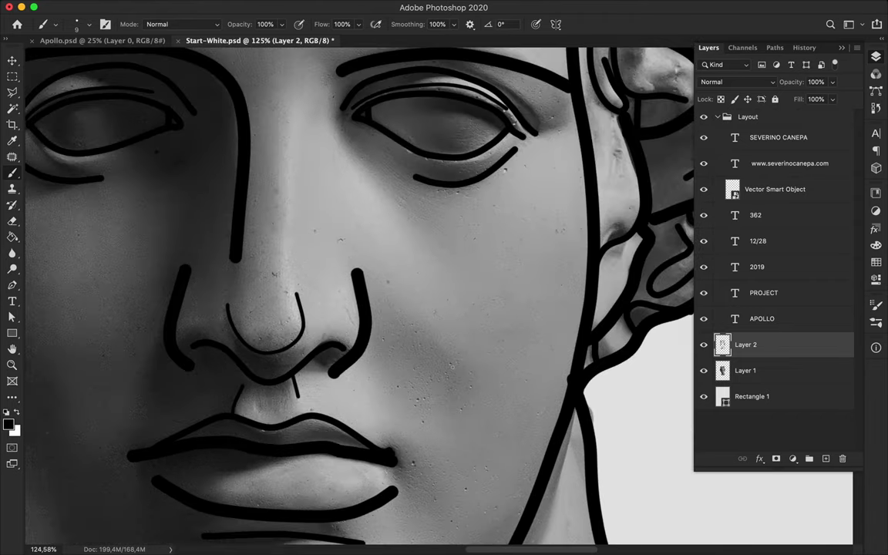
# Add thin fold lines inside the right ear and short curved strokes to the curls beside it.
pyautogui.hscroll(3, 355, 293)
pyautogui.scroll(3, 355, 293)
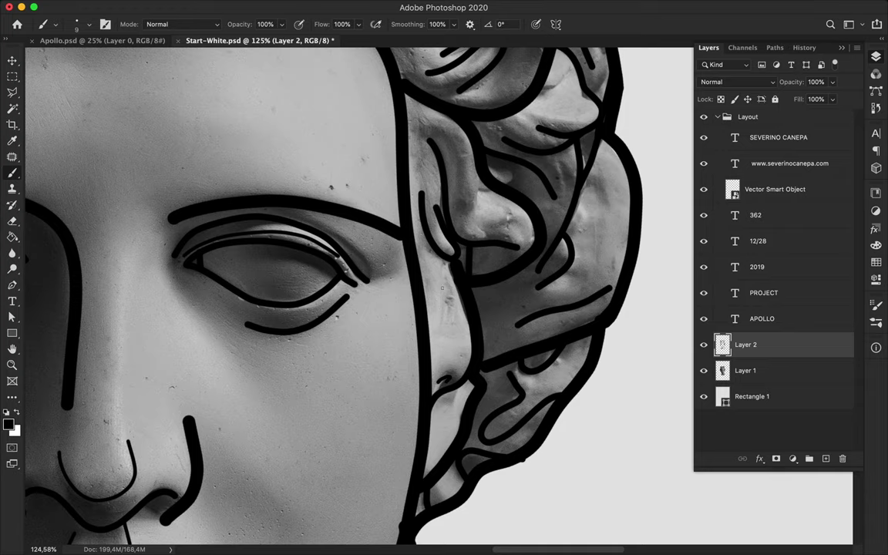
pyautogui.moveTo(444, 262); pyautogui.dragTo(449, 336)
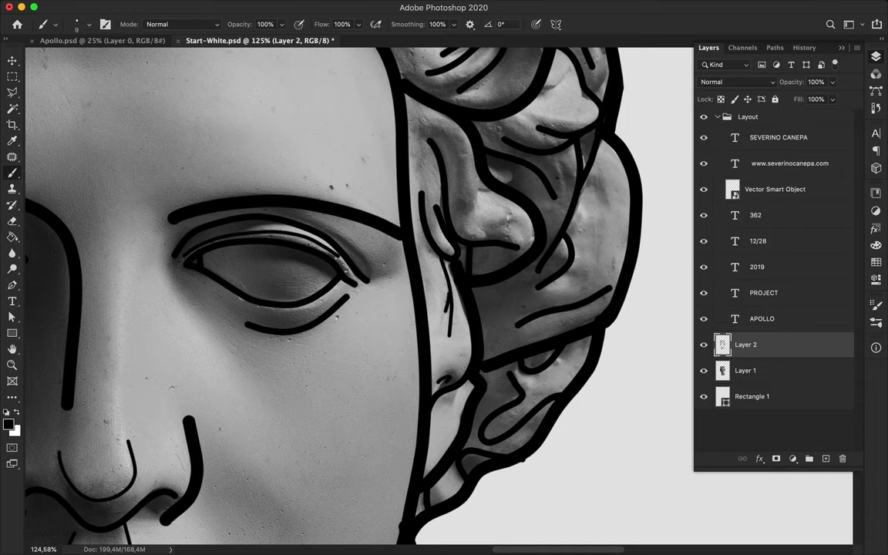
pyautogui.moveTo(585, 187); pyautogui.dragTo(601, 212)
pyautogui.moveTo(540, 370); pyautogui.dragTo(574, 348)
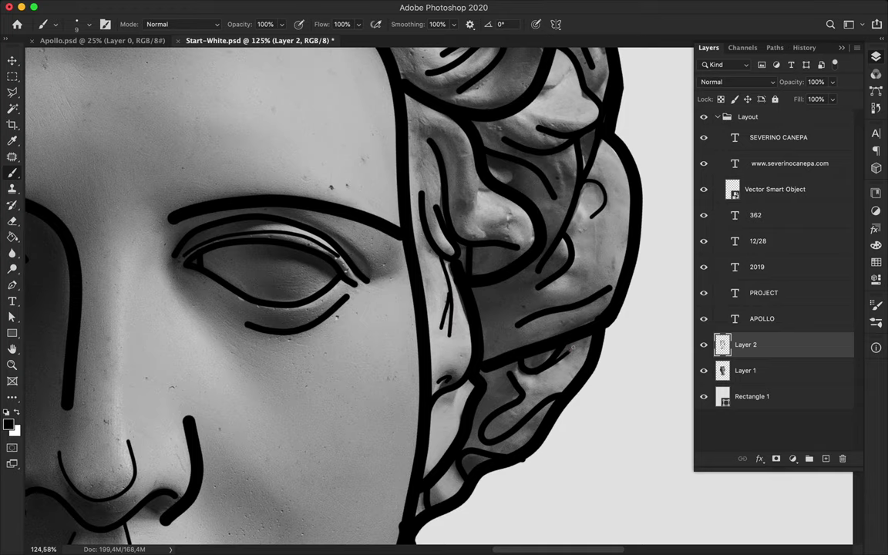
pyautogui.scroll(-3, 359, 295)
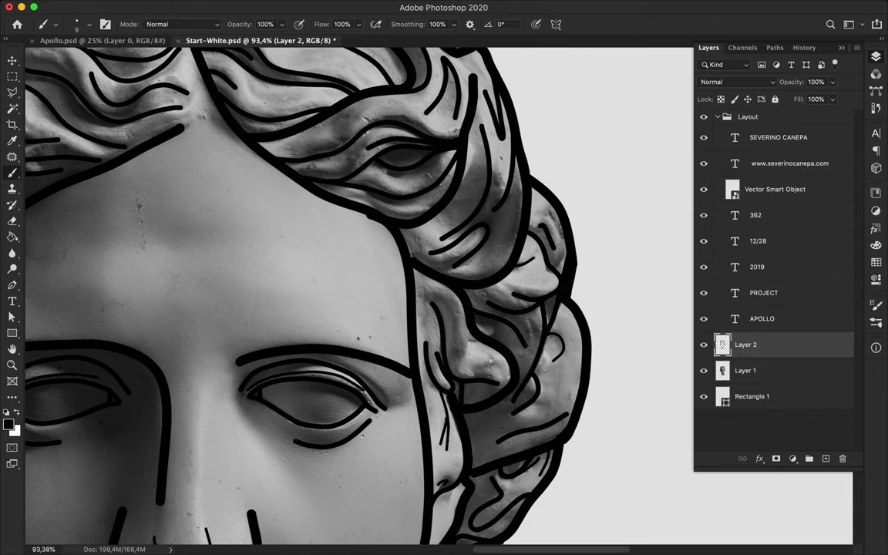
# Add thin detail strokes to the right earlobe area and the locks sweeping over the right temple.
pyautogui.scroll(-3, 211, 175)
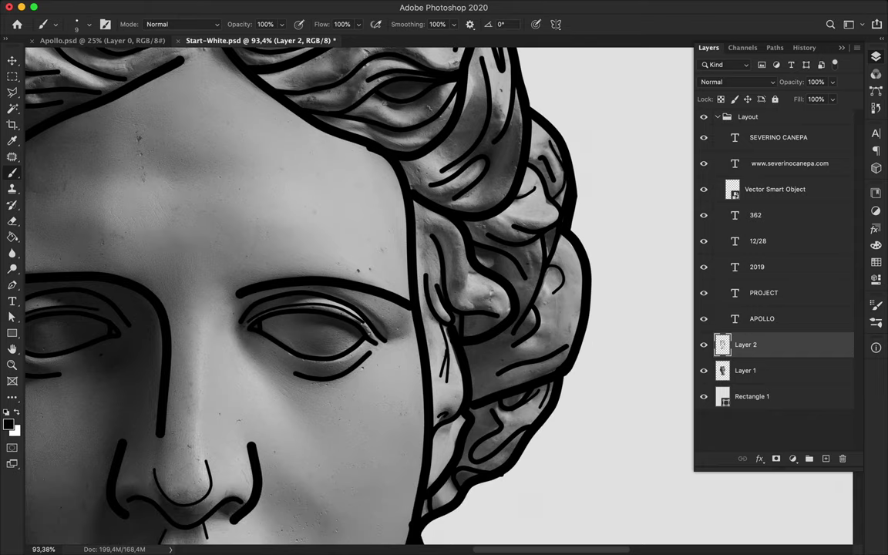
pyautogui.scroll(-3, 485, 250)
pyautogui.scroll(8, 430, 316)
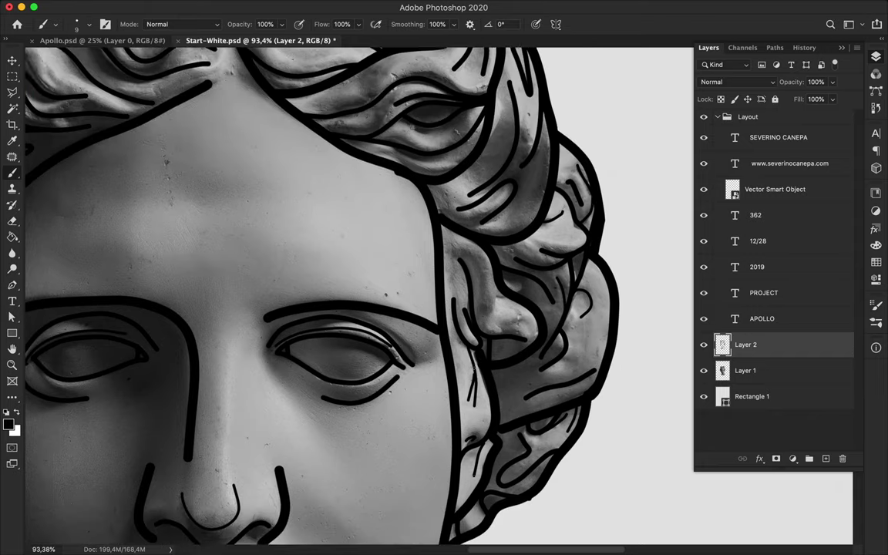
pyautogui.moveTo(352, 259); pyautogui.dragTo(319, 276)
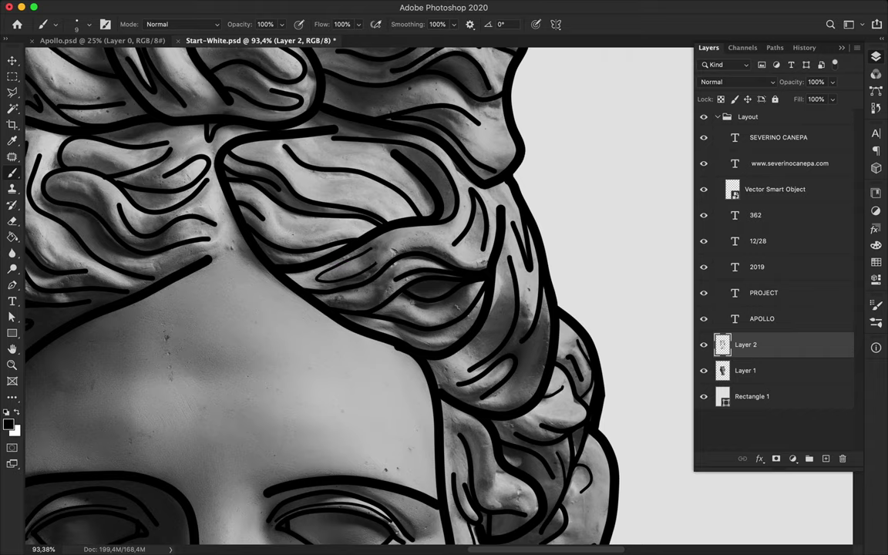
pyautogui.moveTo(422, 240); pyautogui.dragTo(377, 261)
pyautogui.moveTo(452, 245); pyautogui.dragTo(441, 283)
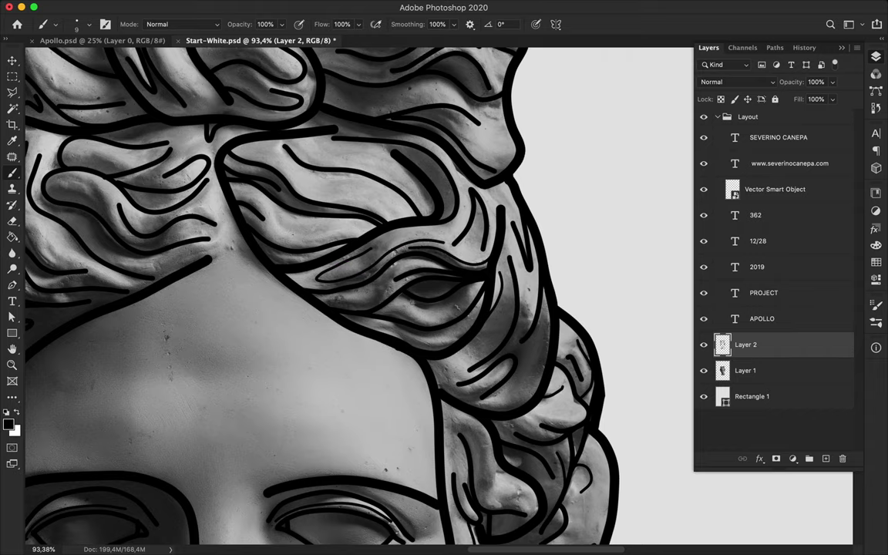
# Draw parallel thin strands along the lower wave of the hair mass right of the top knot.
pyautogui.scroll(5, 347, 293)
pyautogui.moveTo(431, 191); pyautogui.dragTo(478, 233)
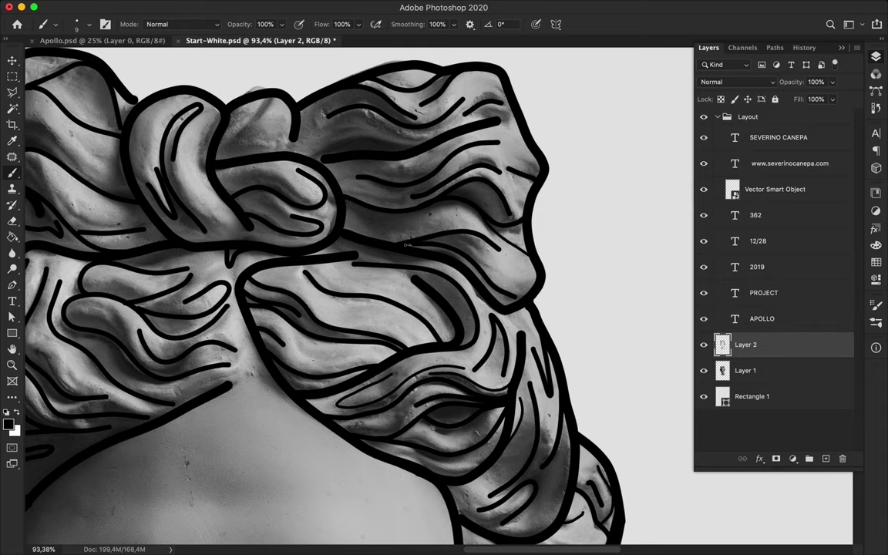
pyautogui.moveTo(389, 220); pyautogui.dragTo(464, 252)
pyautogui.moveTo(380, 214); pyautogui.dragTo(463, 241)
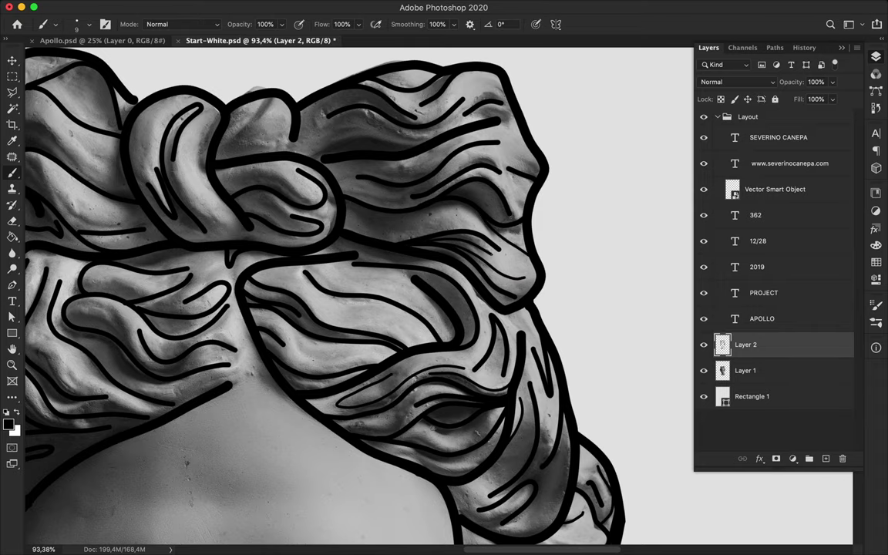
pyautogui.moveTo(320, 190); pyautogui.dragTo(391, 201)
# Add thin strands to the upper waves right of the top knot and short strokes at their outer edge.
pyautogui.scroll(3, 359, 168)
pyautogui.hscroll(-2, 359, 168)
pyautogui.moveTo(301, 164); pyautogui.dragTo(398, 151)
pyautogui.moveTo(482, 136); pyautogui.dragTo(509, 120)
pyautogui.moveTo(556, 193); pyautogui.dragTo(532, 183)
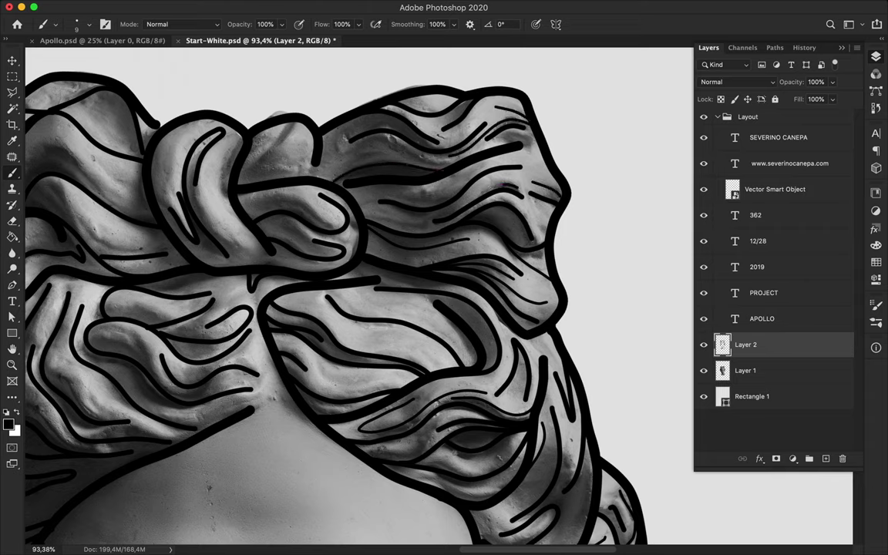
# Add short thin strokes where the right-hand waves meet the knot and on the small lock behind it.
pyautogui.moveTo(425, 219); pyautogui.dragTo(381, 227)
pyautogui.moveTo(406, 195); pyautogui.dragTo(444, 188)
pyautogui.moveTo(347, 149); pyautogui.dragTo(408, 157)
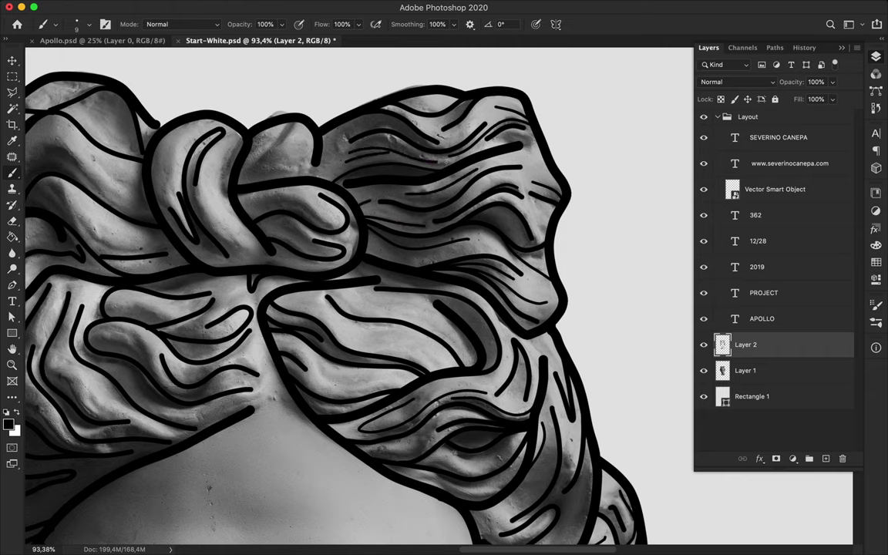
pyautogui.moveTo(296, 123); pyautogui.dragTo(278, 156)
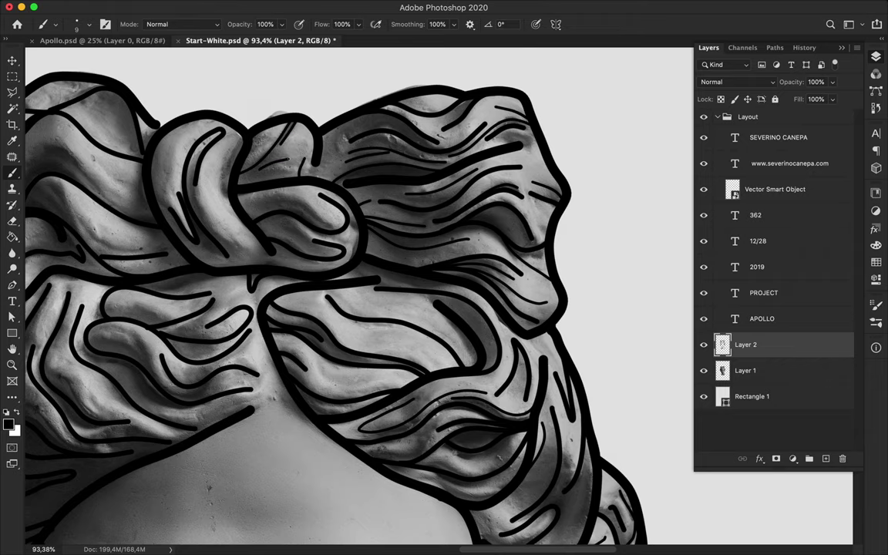
# Draw thin flowing strands inside the large lock right of the parting.
pyautogui.scroll(-5, 358, 293)
pyautogui.hscroll(-6, 359, 293)
pyautogui.moveTo(407, 199); pyautogui.dragTo(443, 209)
pyautogui.moveTo(438, 209); pyautogui.dragTo(511, 245)
pyautogui.moveTo(436, 243); pyautogui.dragTo(493, 262)
pyautogui.moveTo(381, 260); pyautogui.dragTo(461, 276)
# Add thin strands to the locks left of the parting, including their tips near the forehead.
pyautogui.hscroll(-5, 461, 276)
pyautogui.moveTo(248, 240); pyautogui.dragTo(340, 297)
pyautogui.moveTo(420, 287); pyautogui.dragTo(450, 280)
pyautogui.moveTo(378, 260); pyautogui.dragTo(410, 252)
pyautogui.moveTo(404, 208); pyautogui.dragTo(427, 178)
# Draw thin inner lines on the outer hair above the left temple and on the rolled lock next to it.
pyautogui.hscroll(-10, 360, 293)
pyautogui.scroll(-6, 359, 293)
pyautogui.moveTo(311, 213)
pyautogui.mouseDown()
pyautogui.moveTo(311, 233)
pyautogui.moveTo(350, 148)
pyautogui.mouseUp()
pyautogui.moveTo(468, 79)
pyautogui.mouseDown()
pyautogui.moveTo(449, 85)
pyautogui.moveTo(412, 140)
pyautogui.moveTo(417, 183)
pyautogui.mouseUp()
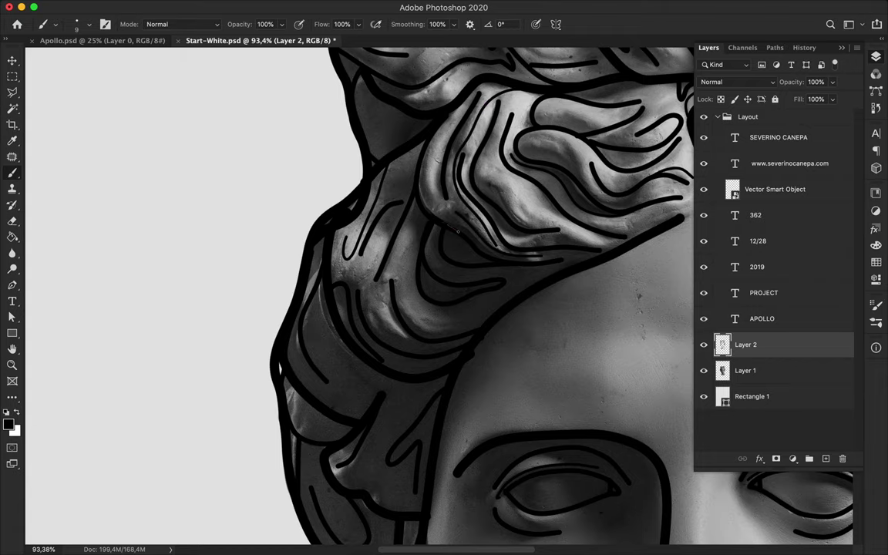
# Add thin strands to the rolled hair at the left temple and the outer curls below it.
pyautogui.scroll(-4, 458, 230)
pyautogui.hscroll(2, 458, 230)
pyautogui.moveTo(490, 116); pyautogui.dragTo(592, 81)
pyautogui.moveTo(340, 133)
pyautogui.mouseDown()
pyautogui.moveTo(323, 202)
pyautogui.moveTo(356, 240)
pyautogui.moveTo(337, 188)
pyautogui.moveTo(388, 119)
pyautogui.mouseUp()
pyautogui.moveTo(245, 165)
pyautogui.mouseDown()
pyautogui.moveTo(285, 246)
pyautogui.moveTo(320, 259)
pyautogui.mouseUp()
pyautogui.scroll(-3, 320, 259)
pyautogui.moveTo(215, 203)
pyautogui.mouseDown()
pyautogui.moveTo(224, 235)
pyautogui.moveTo(233, 223)
pyautogui.mouseUp()
# Trace thin inner lines in the curls beside the left eye and along the outer left edge of the hair.
pyautogui.scroll(-2, 233, 223)
pyautogui.moveTo(300, 266)
pyautogui.mouseDown()
pyautogui.moveTo(356, 151)
pyautogui.moveTo(416, 91)
pyautogui.mouseUp()
pyautogui.scroll(-5, 416, 90)
pyautogui.moveTo(346, 254); pyautogui.dragTo(348, 152)
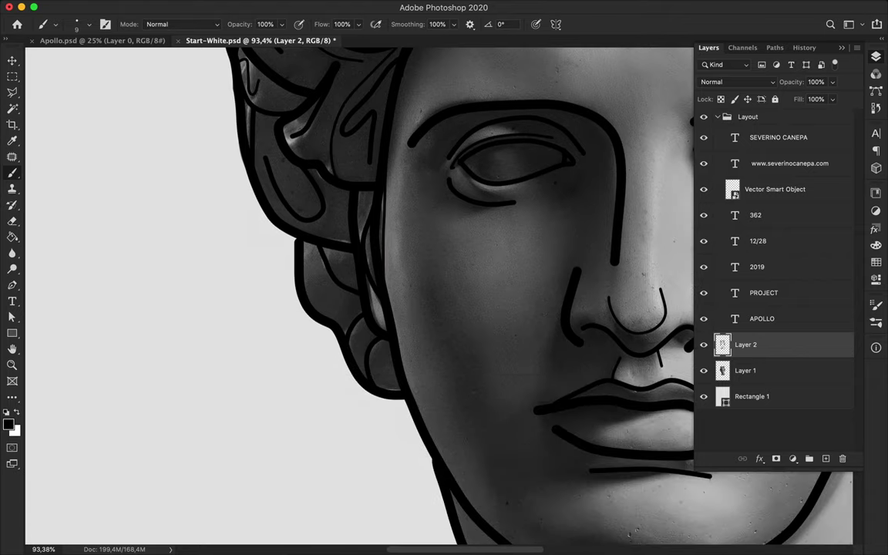
pyautogui.moveTo(270, 125); pyautogui.dragTo(308, 67)
pyautogui.scroll(3, 308, 67)
pyautogui.moveTo(231, 151)
pyautogui.mouseDown()
pyautogui.moveTo(239, 123)
pyautogui.moveTo(229, 112)
pyautogui.mouseUp()
pyautogui.scroll(-2, 294, 261)
pyautogui.moveTo(281, 231)
pyautogui.mouseDown()
pyautogui.moveTo(291, 179)
pyautogui.moveTo(284, 126)
pyautogui.mouseUp()
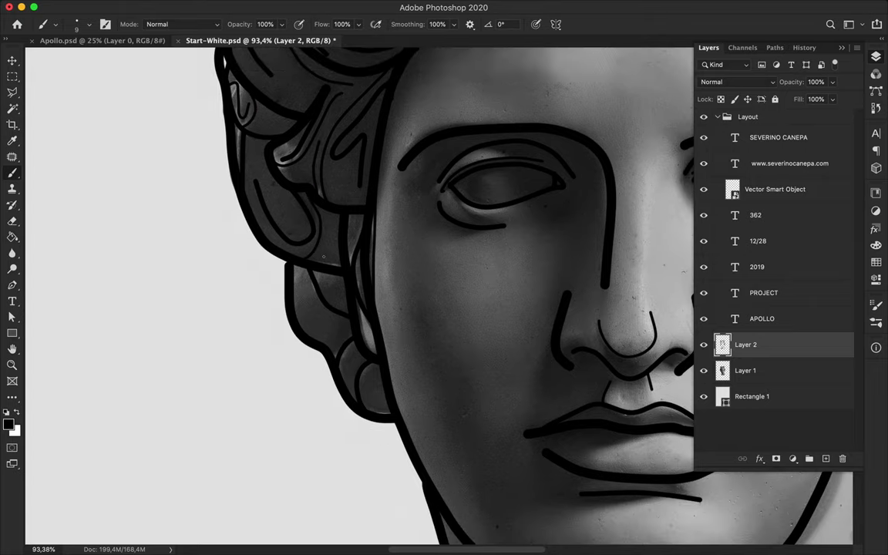
# Draw thin edge lines along the plinth's upper edge and the bust's lower right edge, plus small surface marks on the plinth.
pyautogui.scroll(-3, 293, 188)
pyautogui.scroll(-10, 262, 199)
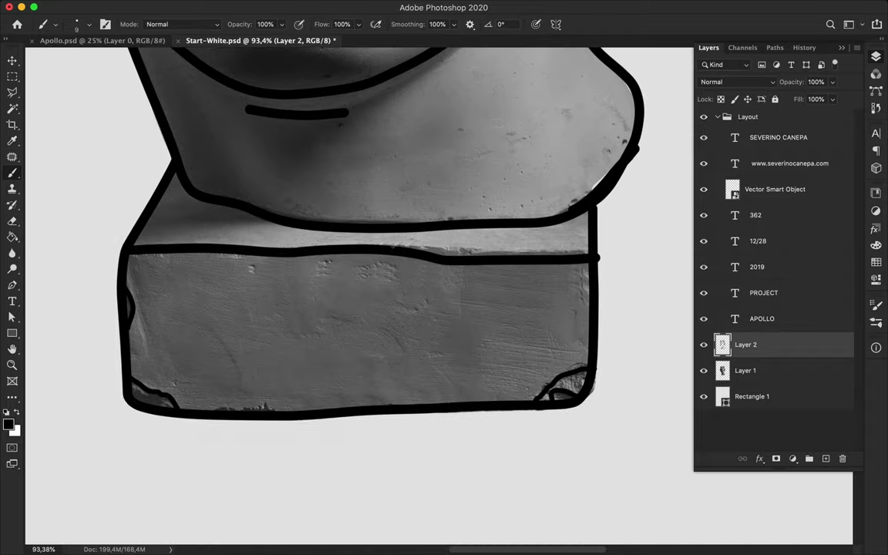
pyautogui.moveTo(351, 223); pyautogui.dragTo(400, 223)
pyautogui.moveTo(438, 248); pyautogui.dragTo(486, 250)
pyautogui.moveTo(592, 193); pyautogui.dragTo(631, 147)
pyautogui.moveTo(358, 270); pyautogui.dragTo(399, 273)
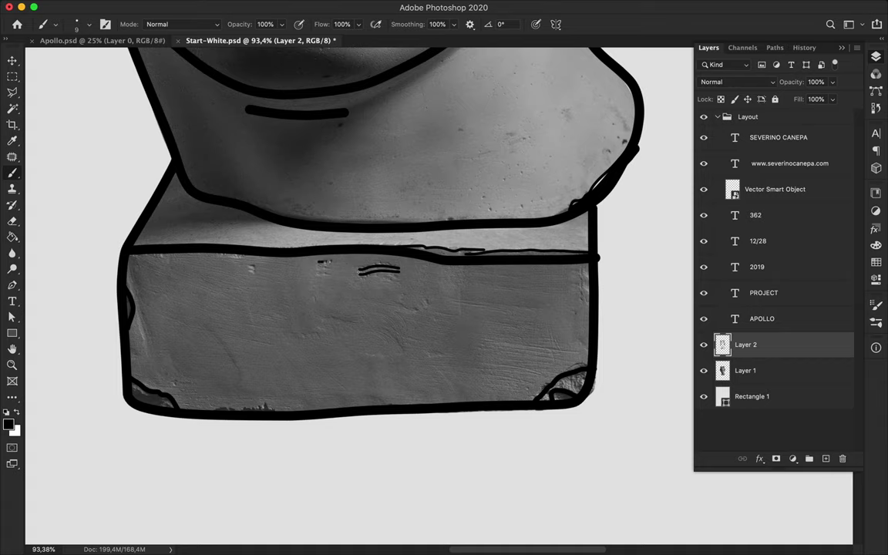
# Add thin crack lines to the chipped lower corners of the plinth and small flecks on its surface.
pyautogui.moveTo(132, 380); pyautogui.dragTo(171, 399)
pyautogui.moveTo(575, 374); pyautogui.dragTo(580, 392)
pyautogui.hotkey('ctrl', 'z')
pyautogui.moveTo(563, 370); pyautogui.dragTo(584, 362)
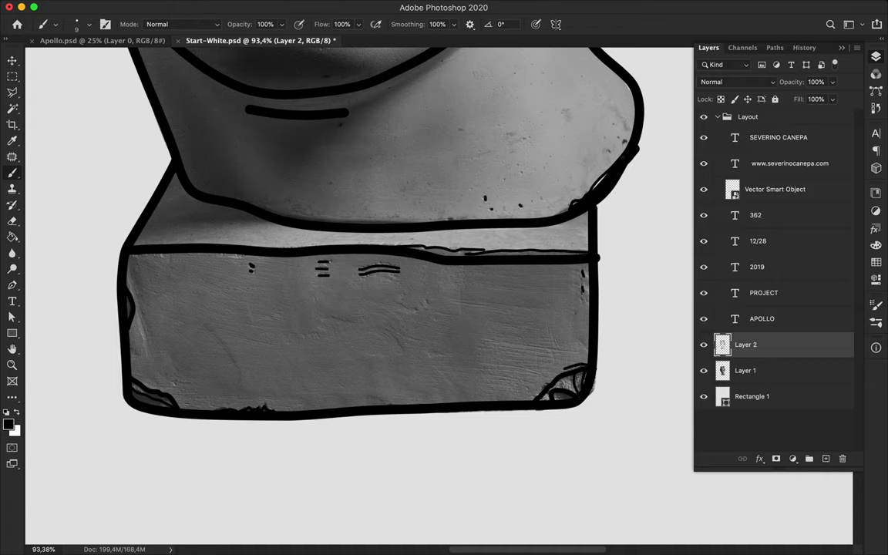
# Add small flecks on the chin and cheek, thin curves above both nostrils, and a line along the nose bridge.
pyautogui.scroll(5, 399, 323)
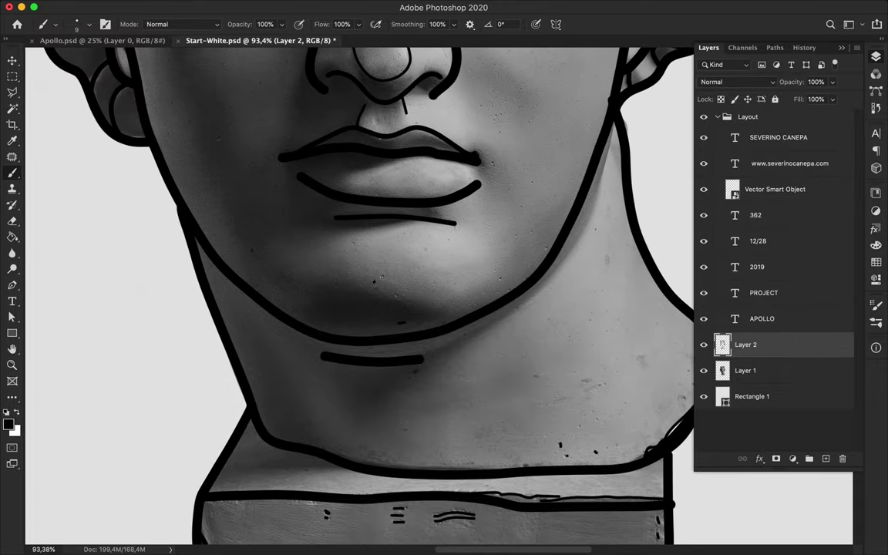
pyautogui.scroll(5, 290, 356)
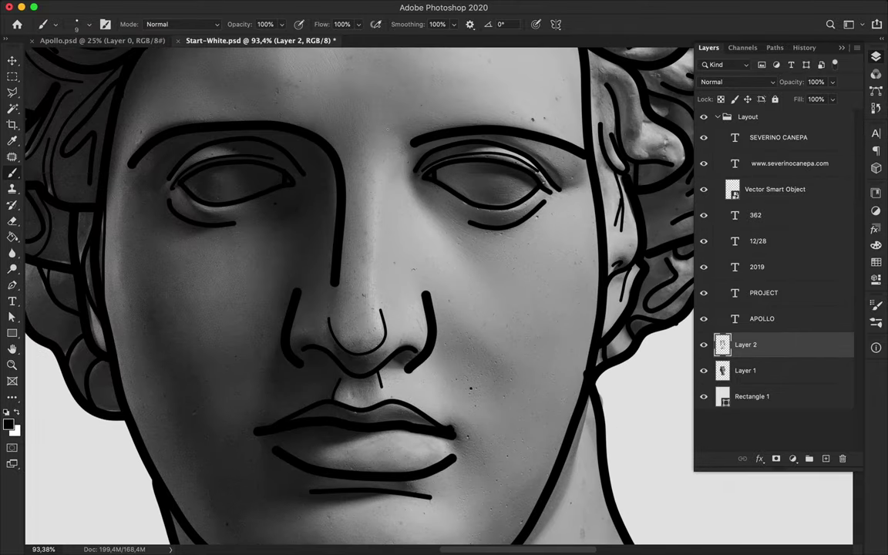
pyautogui.moveTo(289, 332); pyautogui.dragTo(320, 339)
pyautogui.moveTo(397, 332); pyautogui.dragTo(421, 347)
# Add finishing thin strands to the top knot and the locks right of the parting.
pyautogui.scroll(5, 323, 352)
pyautogui.hscroll(-3, 323, 351)
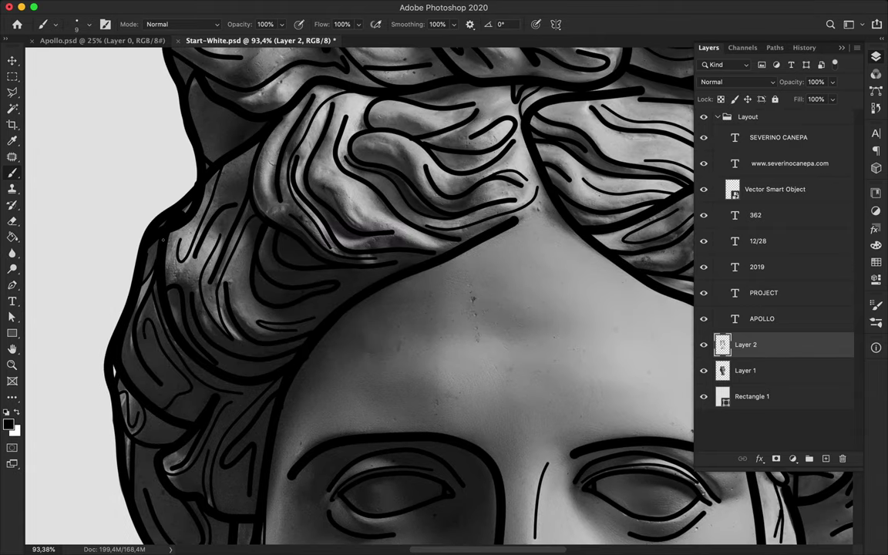
pyautogui.scroll(3, 212, 170)
pyautogui.hscroll(3, 212, 169)
pyautogui.moveTo(292, 92)
pyautogui.mouseDown()
pyautogui.moveTo(285, 168)
pyautogui.moveTo(320, 199)
pyautogui.mouseUp()
pyautogui.moveTo(486, 252); pyautogui.dragTo(552, 263)
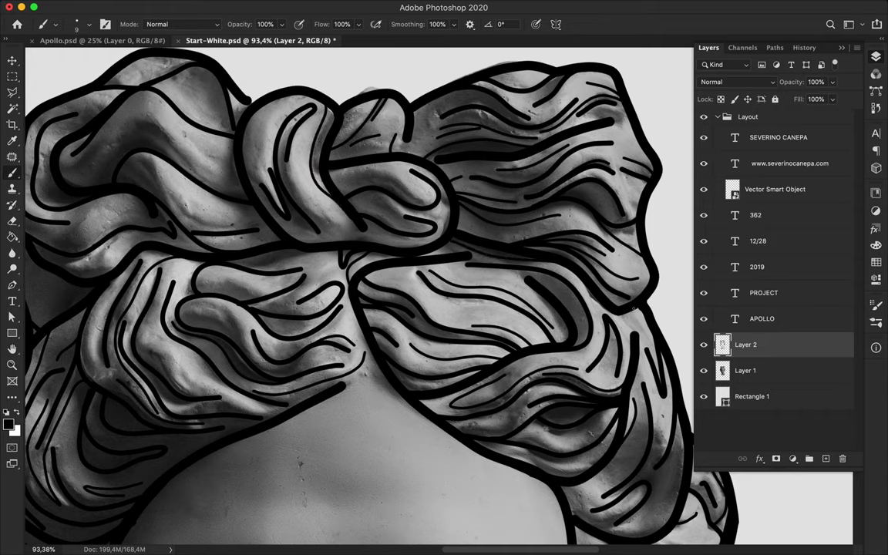
pyautogui.moveTo(637, 336)
pyautogui.mouseDown()
pyautogui.moveTo(630, 305)
pyautogui.moveTo(633, 333)
pyautogui.mouseUp()
pyautogui.moveTo(528, 250)
pyautogui.mouseDown()
pyautogui.moveTo(544, 312)
pyautogui.moveTo(508, 325)
pyautogui.mouseUp()
# Draw thin lines beneath the lower eyelids and a crease above the outer corner of the right eye.
pyautogui.scroll(-5, 358, 293)
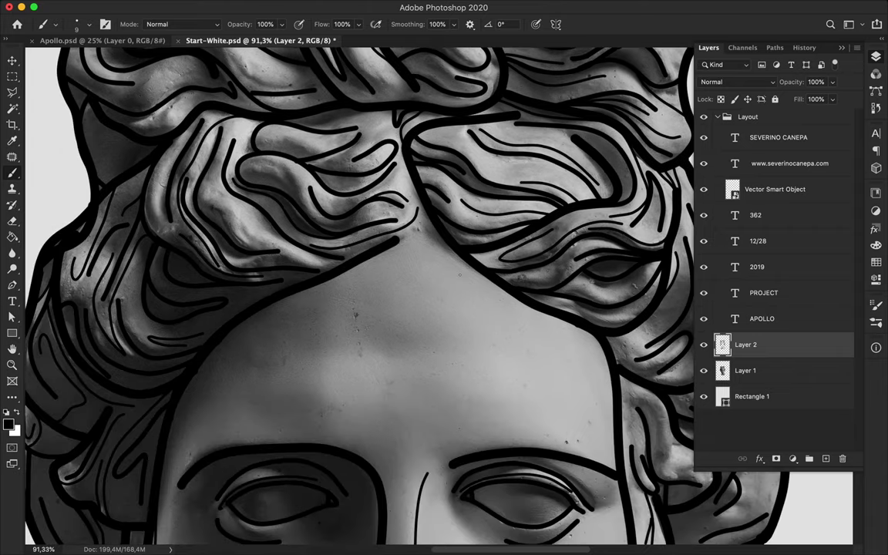
pyautogui.scroll(5, 358, 293)
pyautogui.hscroll(-2, 197, 262)
pyautogui.hscroll(8, 333, 262)
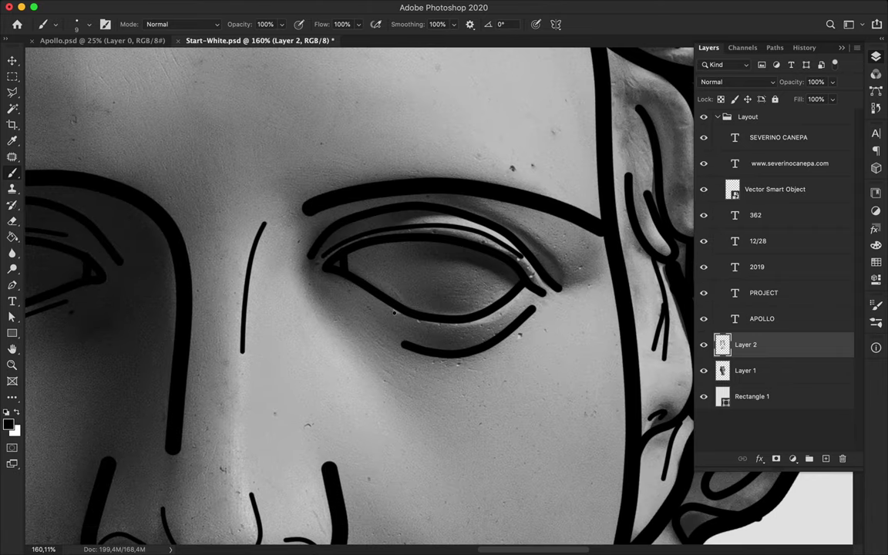
pyautogui.scroll(-4, 358, 293)
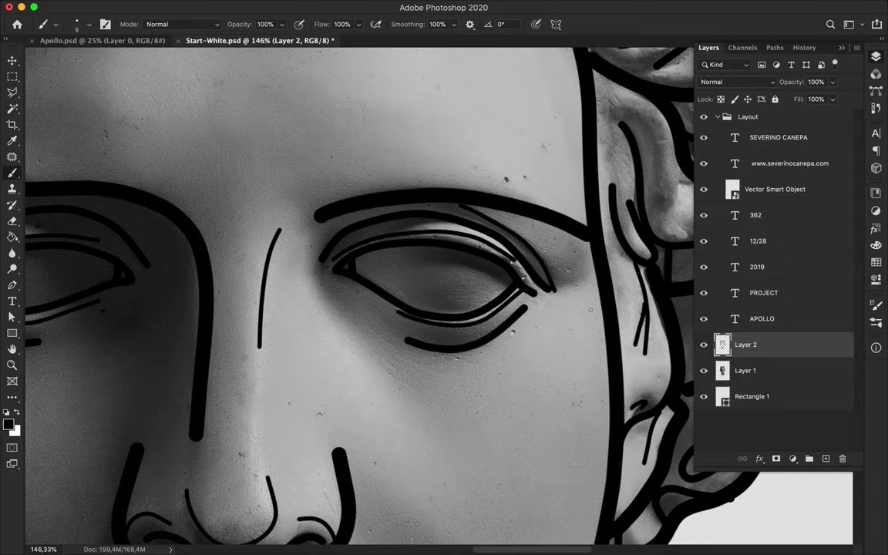
# Draw two long thin fold lines inside the upper part of the right ear.
pyautogui.hscroll(4, 358, 293)
pyautogui.moveTo(435, 99); pyautogui.dragTo(470, 182)
pyautogui.moveTo(489, 128); pyautogui.dragTo(504, 217)
# Add thin curved strokes to the curls behind the right ear and save the document.
pyautogui.hscroll(5, 504, 217)
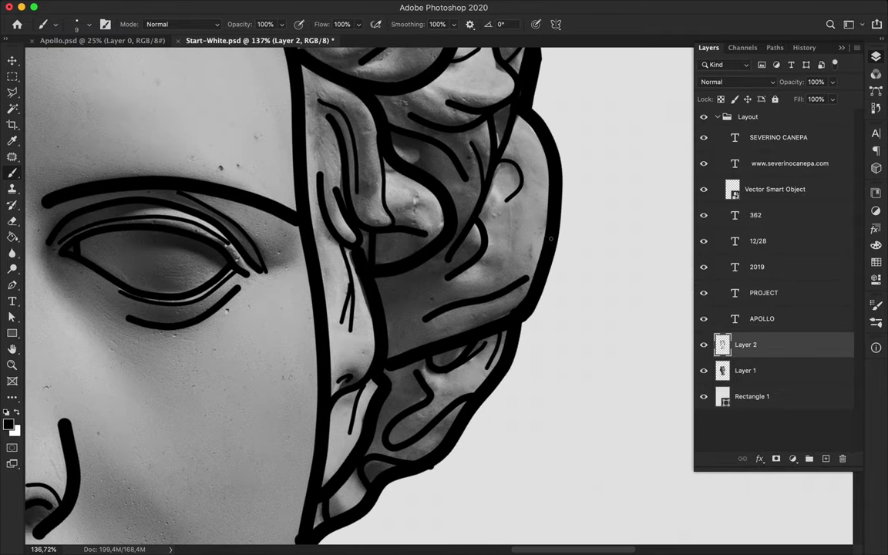
pyautogui.moveTo(470, 281); pyautogui.dragTo(494, 269)
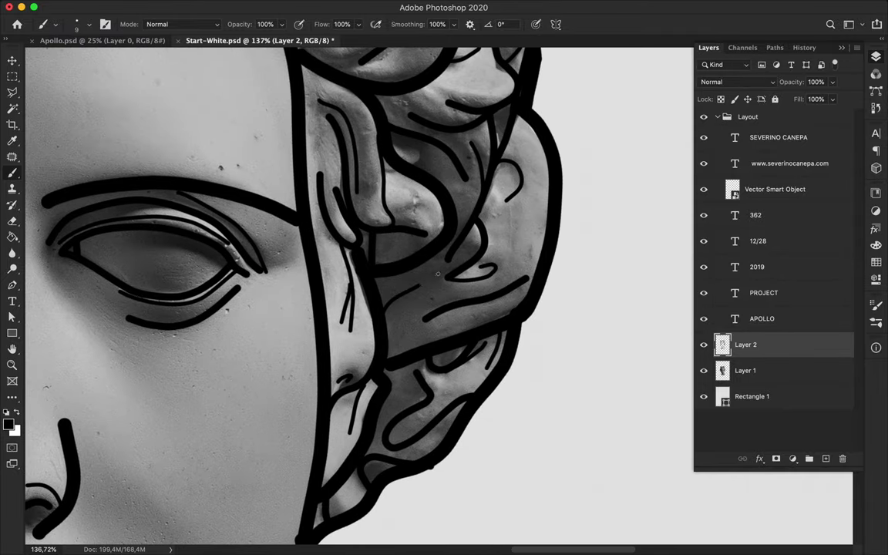
pyautogui.moveTo(413, 291); pyautogui.dragTo(431, 340)
pyautogui.scroll(4, 431, 340)
pyautogui.moveTo(348, 265); pyautogui.dragTo(385, 239)
pyautogui.press('super+s')
pyautogui.press('super+0')
# Set the brush size to 3 px and add a tiny surface mark beneath the right eye.
pyautogui.scroll(6, 429, 262)
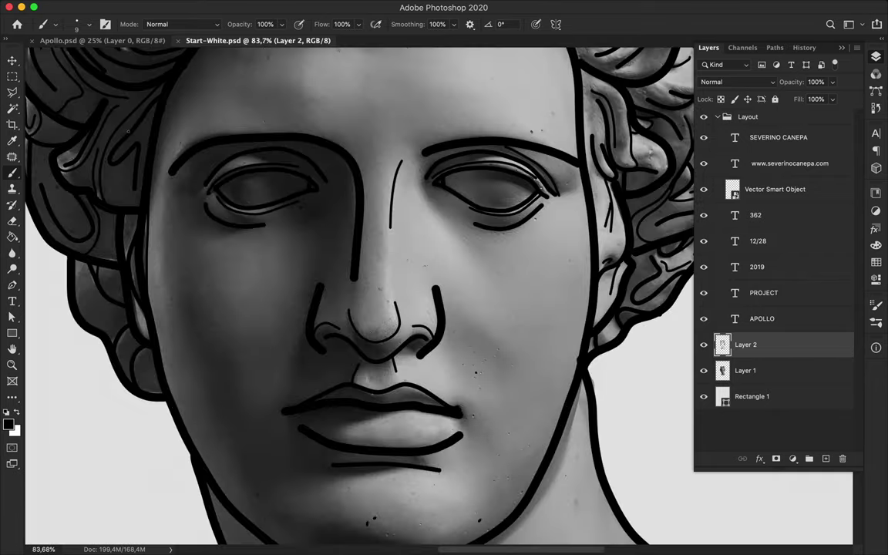
pyautogui.click(78, 26)
pyautogui.press('super+plus')
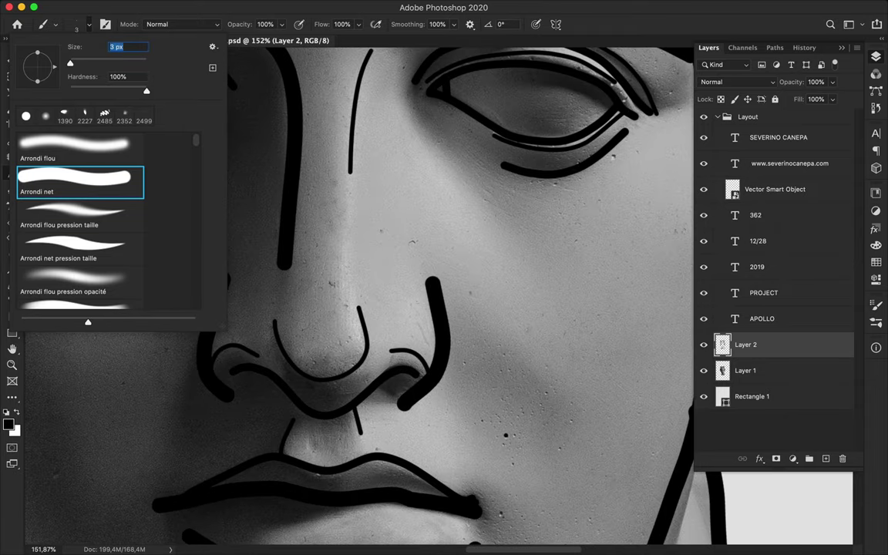
pyautogui.scroll(10, 359, 293)
pyautogui.press('Escape')
pyautogui.hscroll(5, 359, 293)
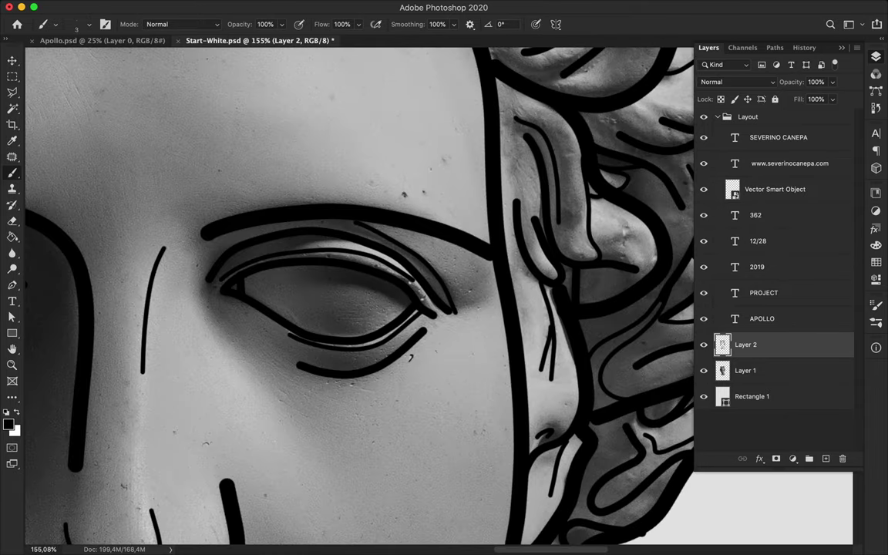
pyautogui.scroll(-5, 358, 293)
pyautogui.scroll(6, 359, 293)
pyautogui.rightClick(174, 262)
pyautogui.press('Escape')
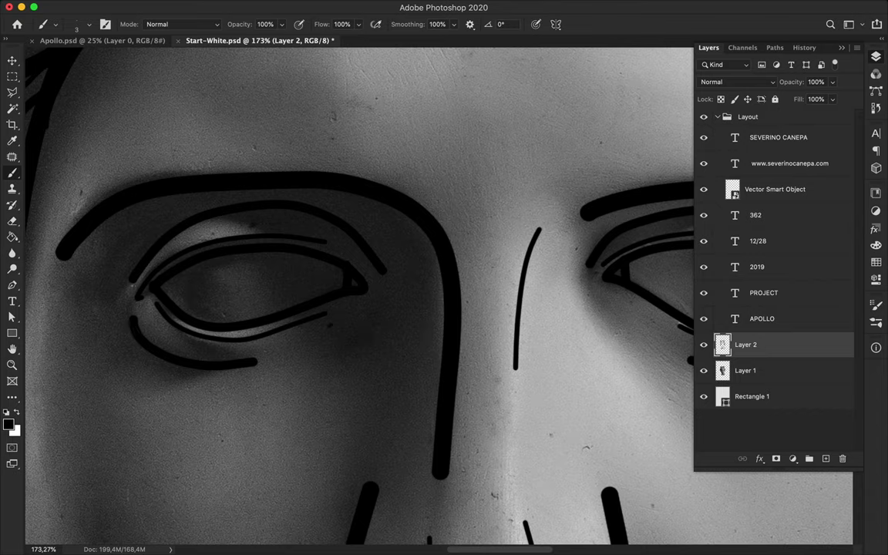
pyautogui.scroll(-4, 359, 293)
pyautogui.scroll(-6, 358, 293)
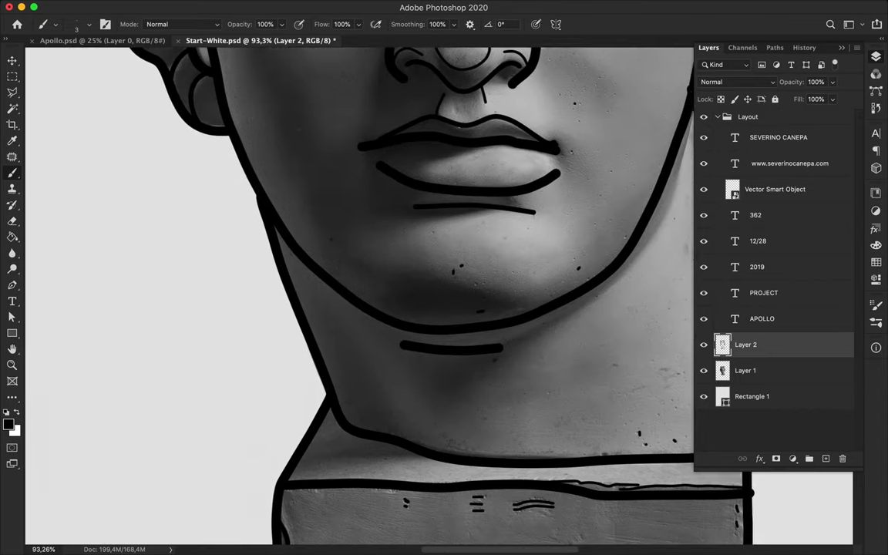
# Draw very fine shadow lines on the neck just beneath the right side of the jaw.
pyautogui.moveTo(443, 258); pyautogui.dragTo(518, 121)
pyautogui.moveTo(509, 154)
pyautogui.mouseDown()
pyautogui.moveTo(517, 94)
pyautogui.moveTo(482, 205)
pyautogui.mouseUp()
pyautogui.scroll(-4, 110, 452)
# Draw long fine scratches across the plinth's front face, one at the left and several at the right.
pyautogui.moveTo(206, 399); pyautogui.dragTo(319, 424)
pyautogui.moveTo(512, 410)
pyautogui.mouseDown()
pyautogui.moveTo(620, 419)
pyautogui.moveTo(623, 428)
pyautogui.moveTo(609, 434)
pyautogui.mouseUp()
pyautogui.moveTo(513, 346); pyautogui.dragTo(617, 350)
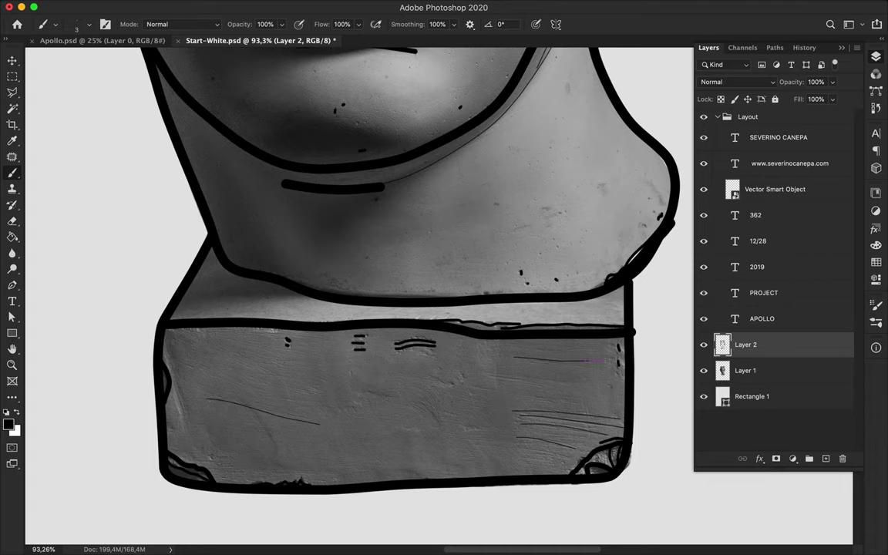
pyautogui.moveTo(513, 357); pyautogui.dragTo(605, 358)
# Fill the broken lower-right corner of the plinth with fine cracks and add a scratch beside it.
pyautogui.scroll(5, 655, 494)
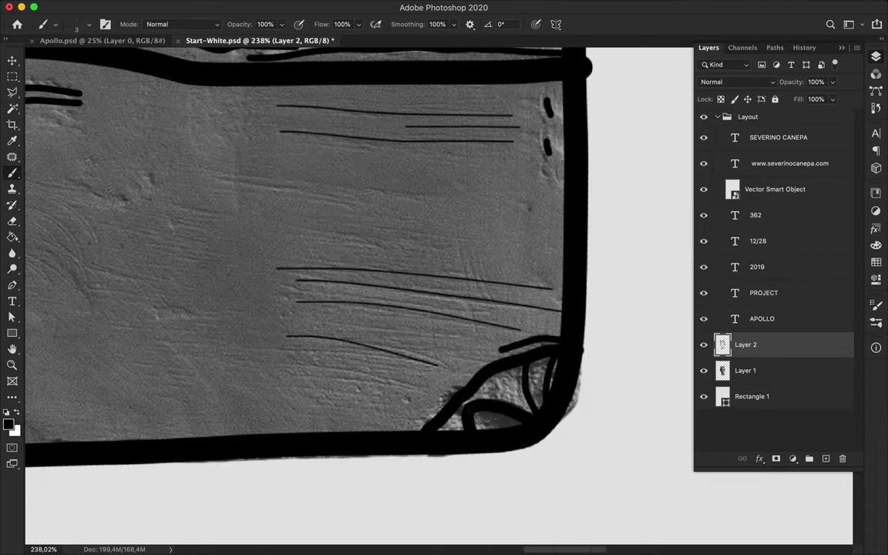
pyautogui.moveTo(540, 383); pyautogui.dragTo(534, 407)
pyautogui.moveTo(489, 369)
pyautogui.mouseDown()
pyautogui.moveTo(507, 408)
pyautogui.moveTo(511, 393)
pyautogui.moveTo(499, 423)
pyautogui.moveTo(508, 412)
pyautogui.mouseUp()
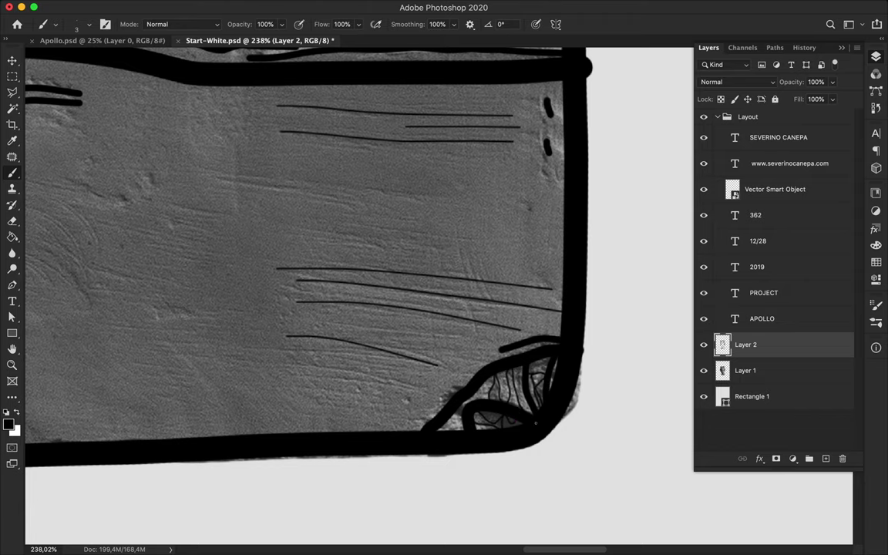
pyautogui.moveTo(295, 363); pyautogui.dragTo(422, 388)
# Draw two parallel fine arcs and a short wavy mark in the middle of the plinth's face.
pyautogui.hscroll(-5, 358, 255)
pyautogui.moveTo(208, 211); pyautogui.dragTo(295, 291)
pyautogui.moveTo(223, 194)
pyautogui.mouseDown()
pyautogui.moveTo(259, 227)
pyautogui.moveTo(269, 253)
pyautogui.mouseUp()
pyautogui.moveTo(261, 191); pyautogui.dragTo(290, 195)
pyautogui.scroll(5, 359, 255)
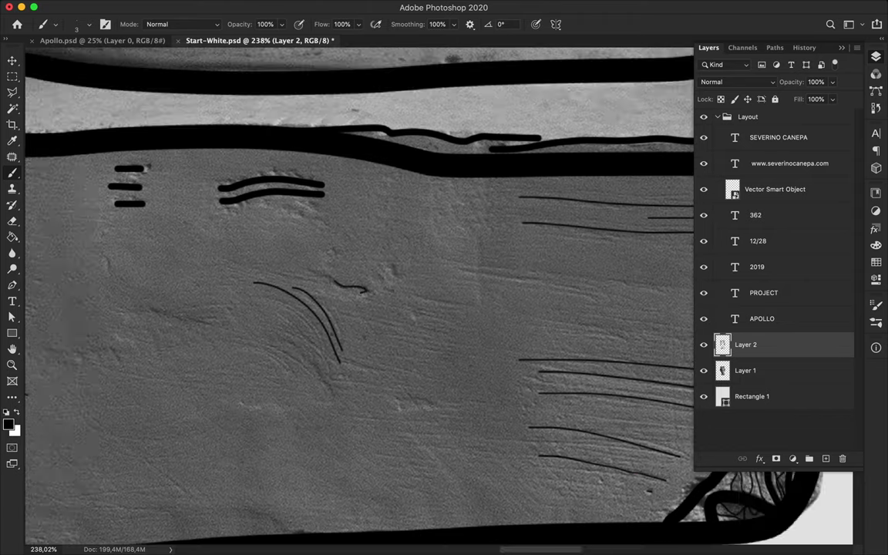
# Draw fine lines down the plinth's left edge and long sloping scratches from its upper-left corner.
pyautogui.scroll(-3, 391, 189)
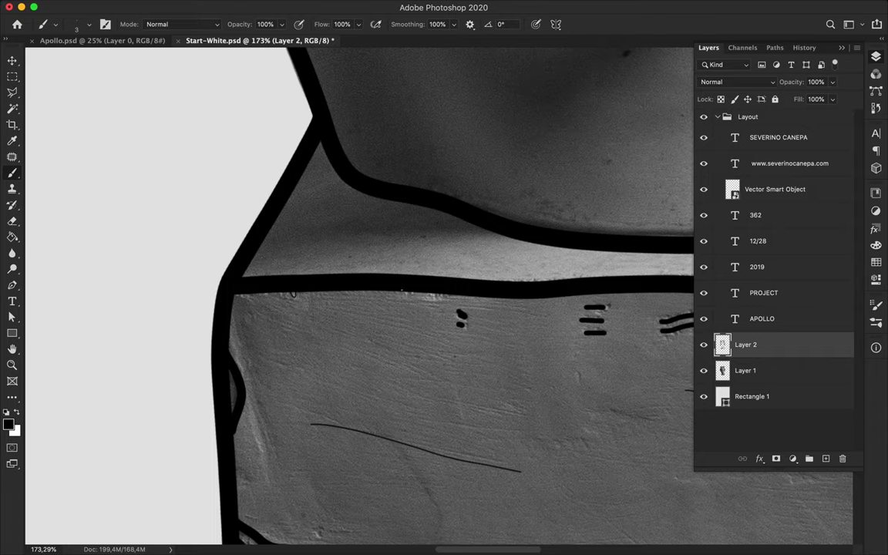
pyautogui.scroll(-5, 358, 254)
pyautogui.moveTo(219, 154); pyautogui.dragTo(256, 304)
pyautogui.moveTo(223, 176); pyautogui.dragTo(259, 335)
pyautogui.moveTo(245, 206); pyautogui.dragTo(414, 266)
pyautogui.moveTo(222, 149); pyautogui.dragTo(429, 225)
pyautogui.moveTo(241, 163); pyautogui.dragTo(435, 238)
# Add a long diagonal scratch and another fine arc in the middle of the plinth, plus scratches toward its right side.
pyautogui.hscroll(2, 358, 254)
pyautogui.hscroll(5, 358, 254)
pyautogui.moveTo(274, 282); pyautogui.dragTo(401, 382)
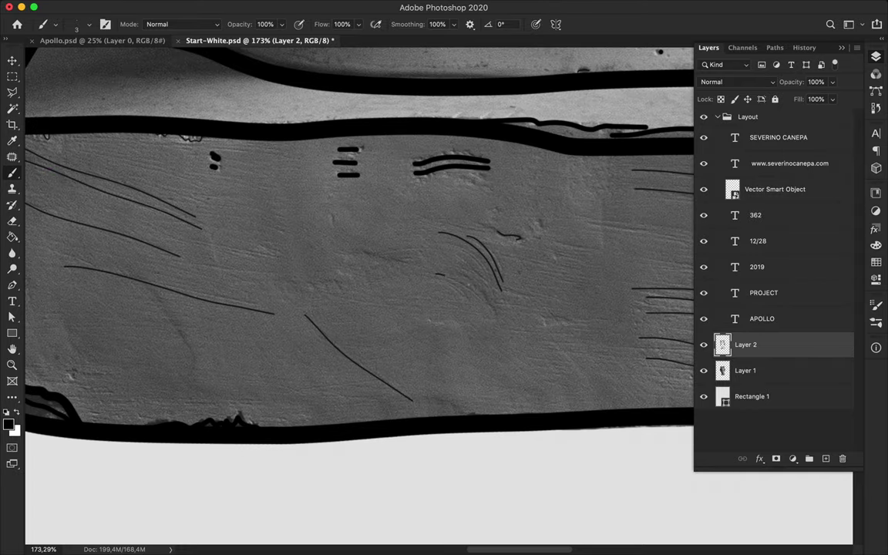
pyautogui.moveTo(400, 247); pyautogui.dragTo(455, 296)
pyautogui.hscroll(5, 359, 255)
# Draw a fine shading contour beneath the right eye and curved contours on the forehead.
pyautogui.scroll(15, 359, 255)
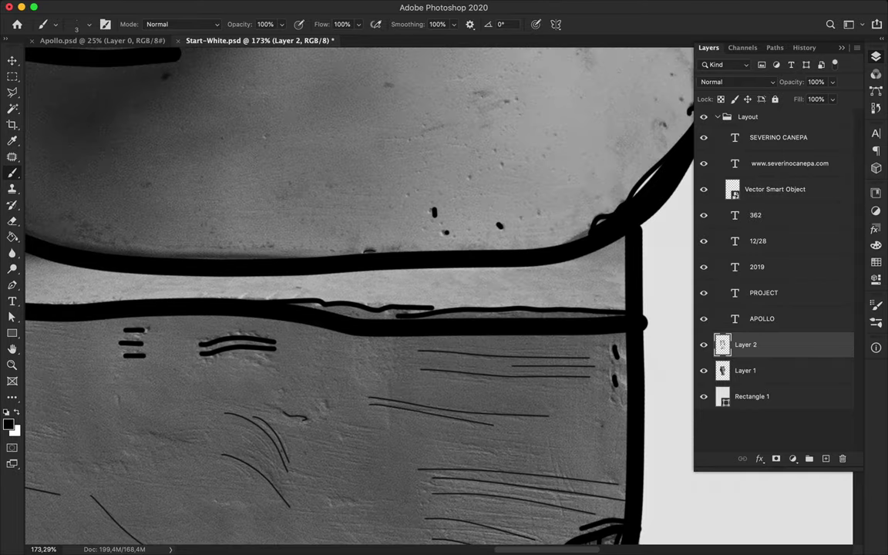
pyautogui.scroll(-2, 359, 254)
pyautogui.scroll(-5, 358, 254)
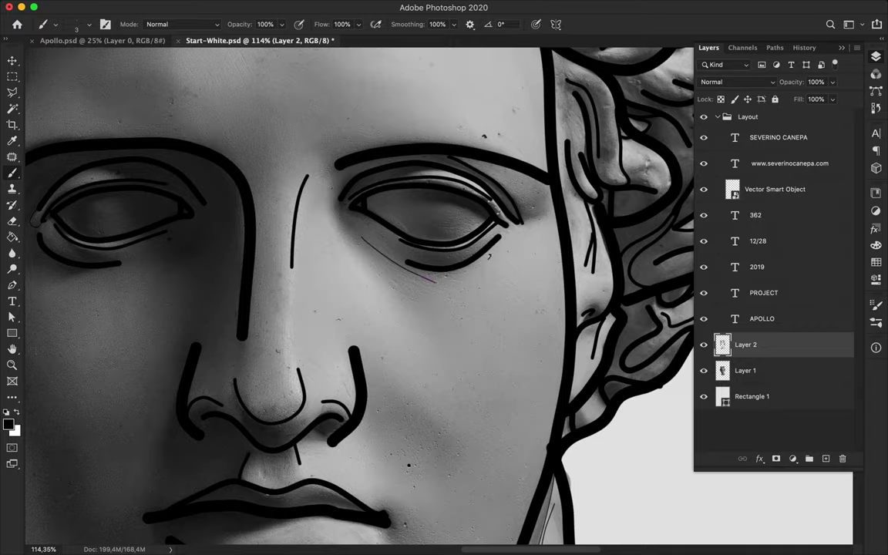
pyautogui.scroll(-4, 358, 254)
pyautogui.scroll(-4, 636, 339)
pyautogui.scroll(5, 646, 316)
pyautogui.scroll(1, 386, 231)
pyautogui.moveTo(301, 221)
pyautogui.mouseDown()
pyautogui.moveTo(366, 260)
pyautogui.moveTo(422, 206)
pyautogui.moveTo(337, 182)
pyautogui.mouseUp()
pyautogui.moveTo(413, 158); pyautogui.dragTo(353, 94)
# Outline the shading areas on the left cheek, around the chin and beside the right nostril with fine contours.
pyautogui.scroll(-3, 353, 100)
pyautogui.moveTo(230, 132)
pyautogui.mouseDown()
pyautogui.moveTo(251, 350)
pyautogui.moveTo(273, 411)
pyautogui.mouseUp()
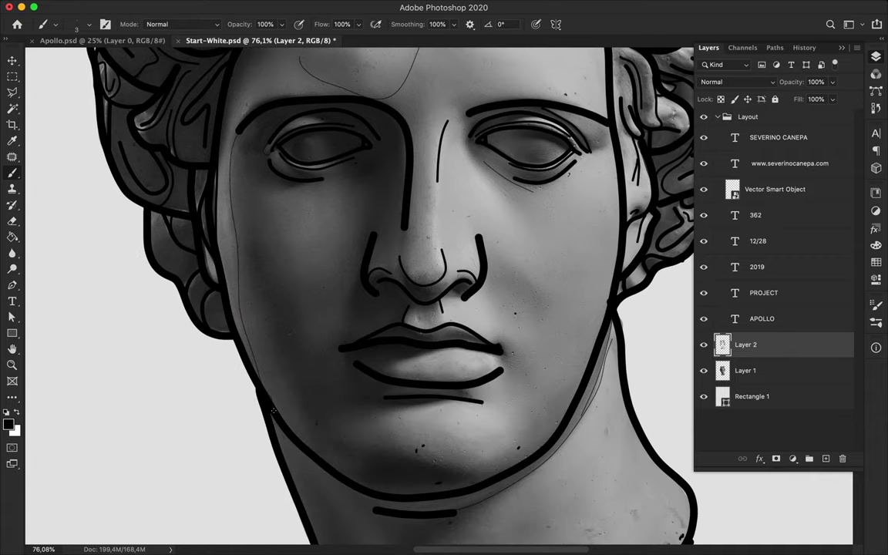
pyautogui.moveTo(363, 476)
pyautogui.mouseDown()
pyautogui.moveTo(437, 462)
pyautogui.moveTo(588, 356)
pyautogui.mouseUp()
pyautogui.moveTo(484, 242)
pyautogui.mouseDown()
pyautogui.moveTo(545, 296)
pyautogui.moveTo(486, 246)
pyautogui.mouseUp()
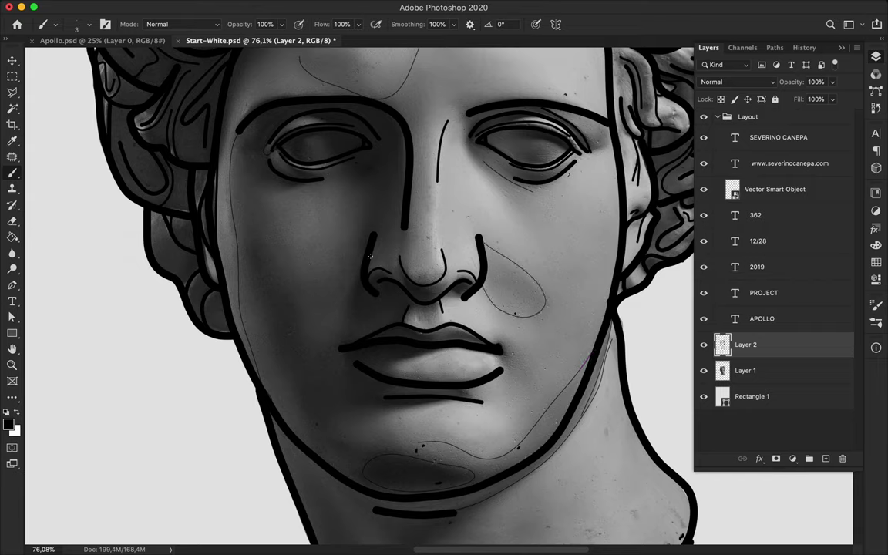
pyautogui.moveTo(272, 197)
pyautogui.mouseDown()
pyautogui.moveTo(304, 242)
pyautogui.moveTo(275, 194)
pyautogui.mouseUp()
# Draw fine shading lines from the right eye's inner corner, down the nose bridge, above the right brow and near the left hairline.
pyautogui.scroll(3, 264, 234)
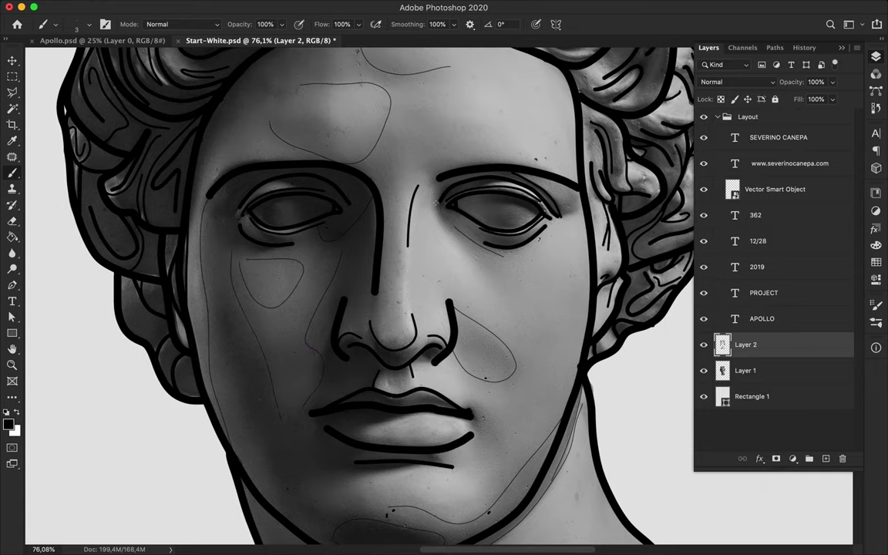
pyautogui.moveTo(435, 202); pyautogui.dragTo(513, 291)
pyautogui.scroll(2, 513, 291)
pyautogui.moveTo(373, 227); pyautogui.dragTo(376, 356)
pyautogui.moveTo(407, 234); pyautogui.dragTo(491, 208)
pyautogui.moveTo(170, 239); pyautogui.dragTo(284, 73)
# Add short fine scratches and strokes to the right and lower parts of the neck.
pyautogui.scroll(-8, 376, 332)
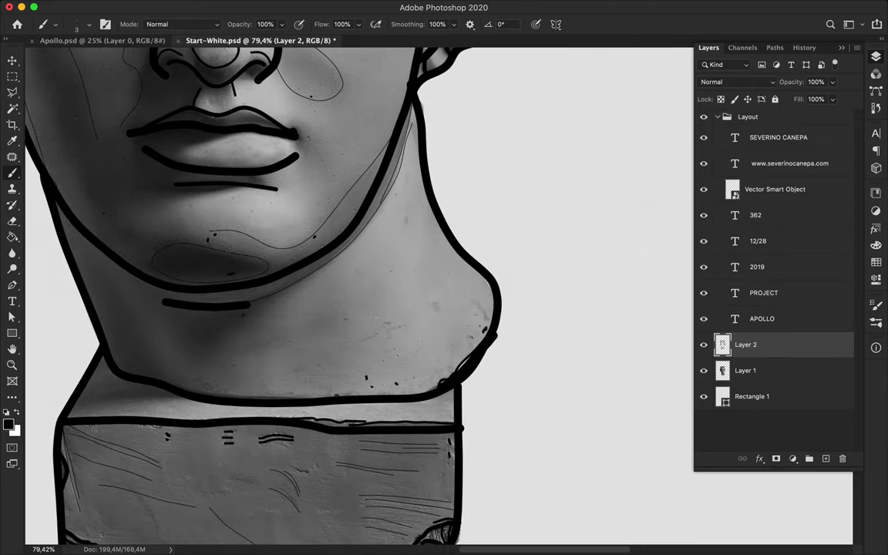
pyautogui.scroll(5, 440, 296)
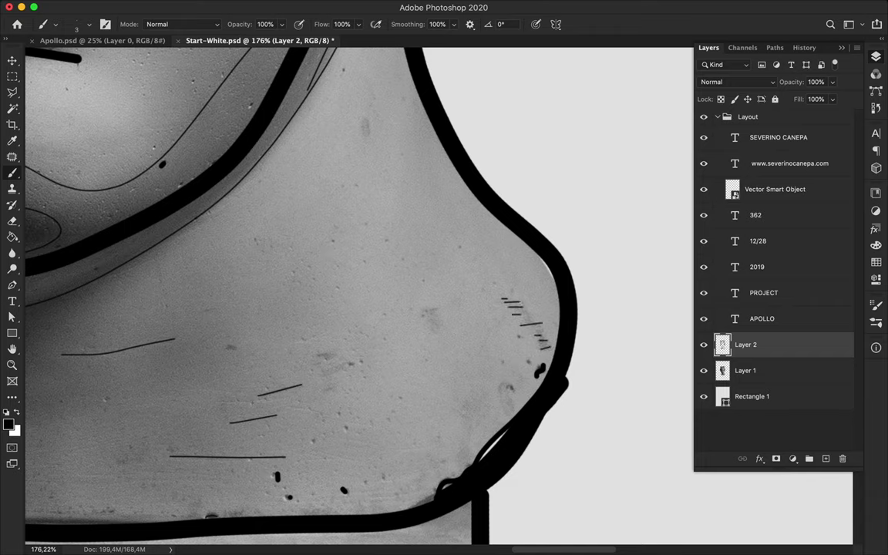
pyautogui.moveTo(322, 416); pyautogui.dragTo(379, 424)
pyautogui.moveTo(297, 460); pyautogui.dragTo(438, 444)
pyautogui.moveTo(286, 503)
pyautogui.mouseDown()
pyautogui.moveTo(422, 493)
pyautogui.moveTo(405, 490)
pyautogui.mouseUp()
pyautogui.moveTo(350, 482); pyautogui.dragTo(468, 445)
pyautogui.moveTo(196, 388)
pyautogui.mouseDown()
pyautogui.moveTo(346, 351)
pyautogui.moveTo(534, 252)
pyautogui.mouseUp()
# Draw a fine line down the neck's left side, a V-shaped shadow contour under the chin and a line along the neck's base.
pyautogui.scroll(-3, 516, 315)
pyautogui.moveTo(75, 173); pyautogui.dragTo(158, 340)
pyautogui.moveTo(108, 207)
pyautogui.mouseDown()
pyautogui.moveTo(186, 288)
pyautogui.moveTo(355, 223)
pyautogui.mouseUp()
pyautogui.moveTo(160, 360); pyautogui.dragTo(431, 384)
# Add long fine lines across the plinth's top surface between the neck and the front edge.
pyautogui.moveTo(524, 406)
pyautogui.mouseDown()
pyautogui.moveTo(609, 400)
pyautogui.moveTo(602, 408)
pyautogui.mouseUp()
pyautogui.hscroll(-5, 347, 293)
pyautogui.moveTo(135, 355); pyautogui.dragTo(280, 383)
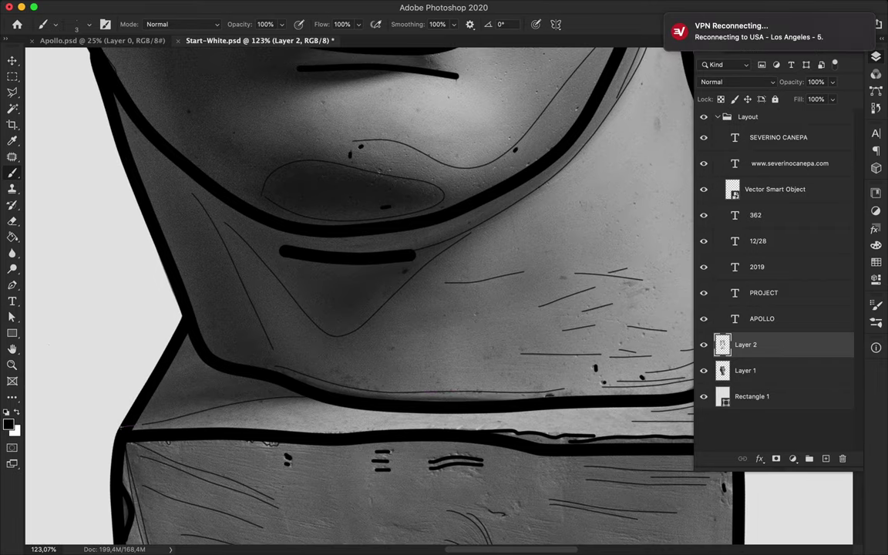
pyautogui.moveTo(222, 383)
pyautogui.mouseDown()
pyautogui.moveTo(300, 369)
pyautogui.moveTo(372, 370)
pyautogui.mouseUp()
pyautogui.scroll(-4, 347, 293)
pyautogui.moveTo(142, 315)
pyautogui.mouseDown()
pyautogui.moveTo(219, 297)
pyautogui.moveTo(287, 339)
pyautogui.mouseUp()
pyautogui.moveTo(183, 303); pyautogui.dragTo(320, 311)
# Add a row of short hatch marks and a sloping scratch left of the arcs on the plinth's face.
pyautogui.scroll(4, 440, 321)
pyautogui.scroll(-5, 440, 322)
pyautogui.moveTo(222, 304); pyautogui.dragTo(228, 322)
pyautogui.moveTo(231, 303); pyautogui.dragTo(241, 322)
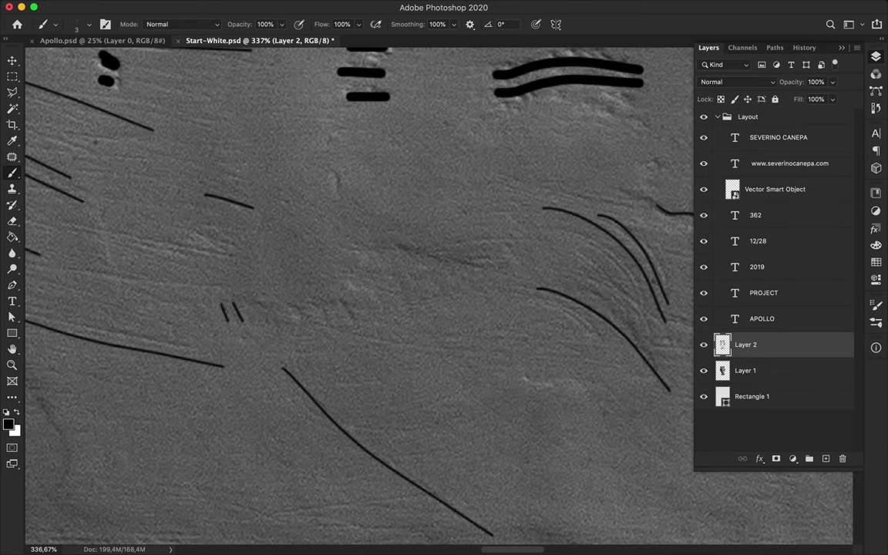
pyautogui.moveTo(289, 307); pyautogui.dragTo(302, 324)
pyautogui.moveTo(312, 305)
pyautogui.mouseDown()
pyautogui.moveTo(318, 324)
pyautogui.moveTo(331, 326)
pyautogui.mouseUp()
pyautogui.moveTo(327, 296); pyautogui.dragTo(339, 304)
pyautogui.moveTo(399, 245); pyautogui.dragTo(544, 279)
# Thicken the group of arcs on the plinth with more curved strokes and add diagonal scratches below it.
pyautogui.moveTo(578, 250); pyautogui.dragTo(681, 335)
pyautogui.hscroll(6, 624, 296)
pyautogui.moveTo(471, 283); pyautogui.dragTo(507, 291)
pyautogui.moveTo(311, 184); pyautogui.dragTo(422, 315)
pyautogui.moveTo(347, 189); pyautogui.dragTo(416, 318)
pyautogui.moveTo(232, 345); pyautogui.dragTo(332, 425)
pyautogui.moveTo(305, 376); pyautogui.dragTo(469, 486)
# Draw long near-horizontal fine scratches across the upper and right parts of the plinth's face.
pyautogui.moveTo(501, 237); pyautogui.dragTo(673, 258)
pyautogui.moveTo(494, 173); pyautogui.dragTo(634, 202)
pyautogui.moveTo(445, 137); pyautogui.dragTo(609, 143)
pyautogui.moveTo(239, 116); pyautogui.dragTo(532, 201)
# Add fine scratches along the plinth's lower part, its right side and above the broken lower-left corner.
pyautogui.scroll(-5, 171, 278)
pyautogui.moveTo(316, 317); pyautogui.dragTo(397, 321)
pyautogui.moveTo(344, 327); pyautogui.dragTo(568, 345)
pyautogui.moveTo(448, 242); pyautogui.dragTo(605, 247)
pyautogui.moveTo(491, 239); pyautogui.dragTo(583, 244)
pyautogui.moveTo(495, 258)
pyautogui.mouseDown()
pyautogui.moveTo(587, 265)
pyautogui.moveTo(594, 327)
pyautogui.mouseUp()
pyautogui.moveTo(588, 266); pyautogui.dragTo(595, 296)
pyautogui.moveTo(592, 268); pyautogui.dragTo(601, 299)
pyautogui.hscroll(-8, 358, 254)
pyautogui.moveTo(170, 417); pyautogui.dragTo(374, 422)
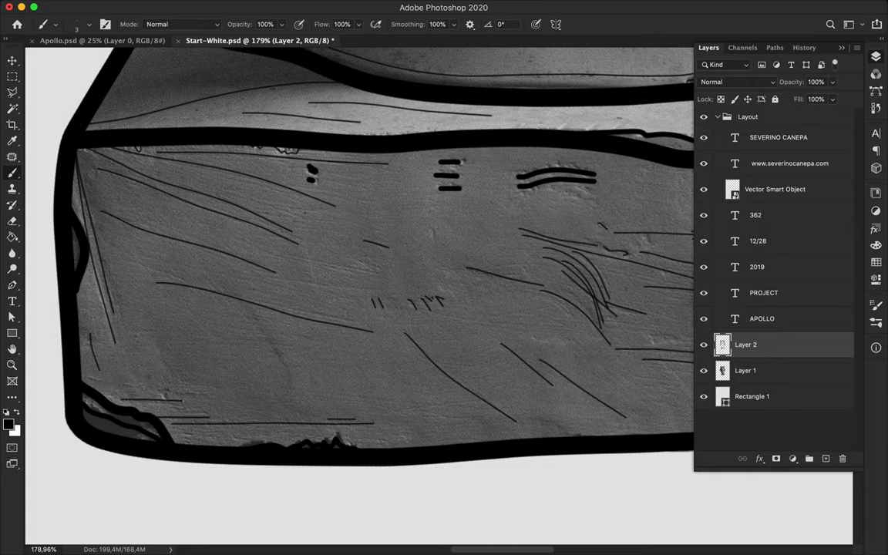
# Draw fine shading contours around both corners of the mouth and above the right eyebrow.
pyautogui.scroll(-5, 216, 297)
pyautogui.scroll(2, 216, 297)
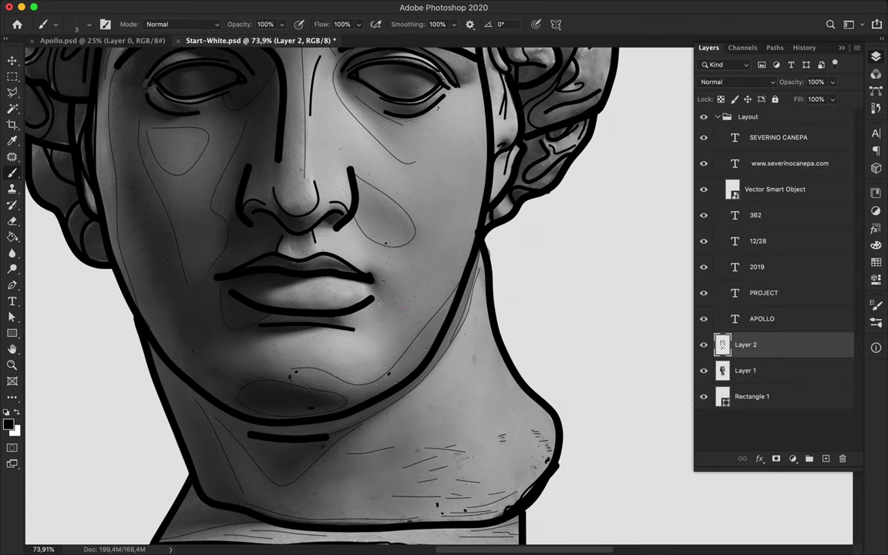
pyautogui.scroll(3, 336, 240)
pyautogui.scroll(-2, 383, 150)
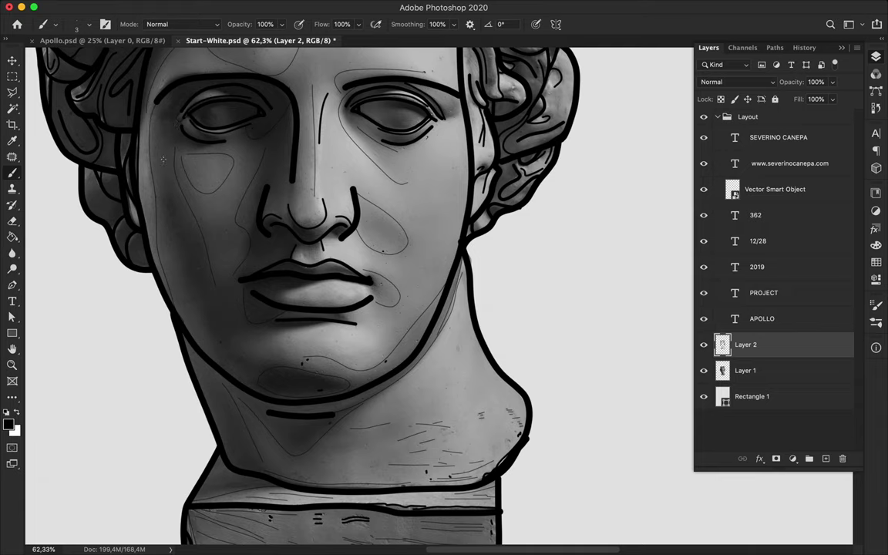
pyautogui.scroll(-3, 203, 315)
# Preview the line drawing with the photo layer hidden, and add more fine contours on the left cheek beside the nose.
pyautogui.scroll(-3, 203, 315)
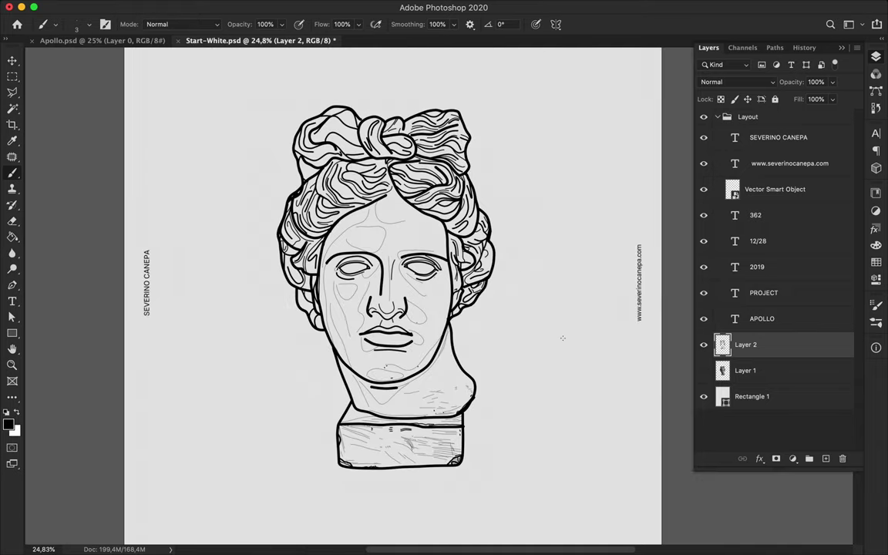
pyautogui.scroll(6, 286, 287)
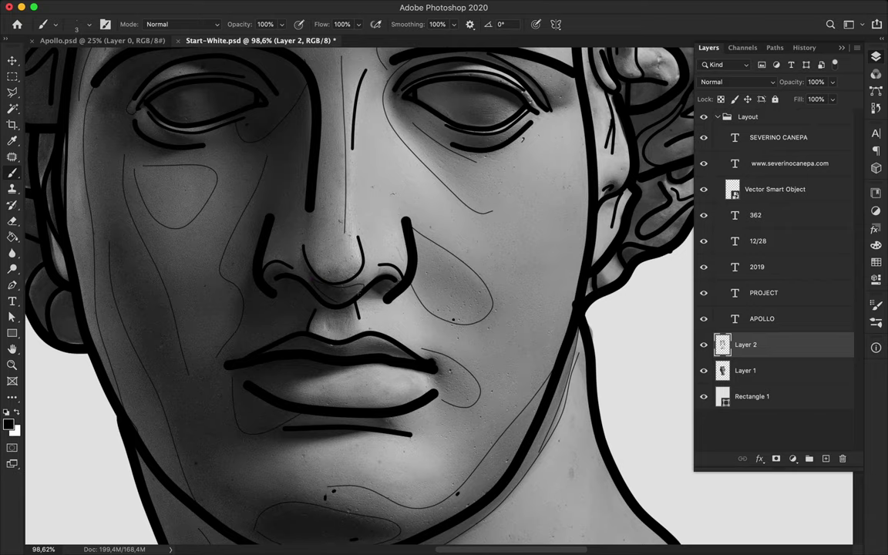
pyautogui.scroll(-1, 297, 199)
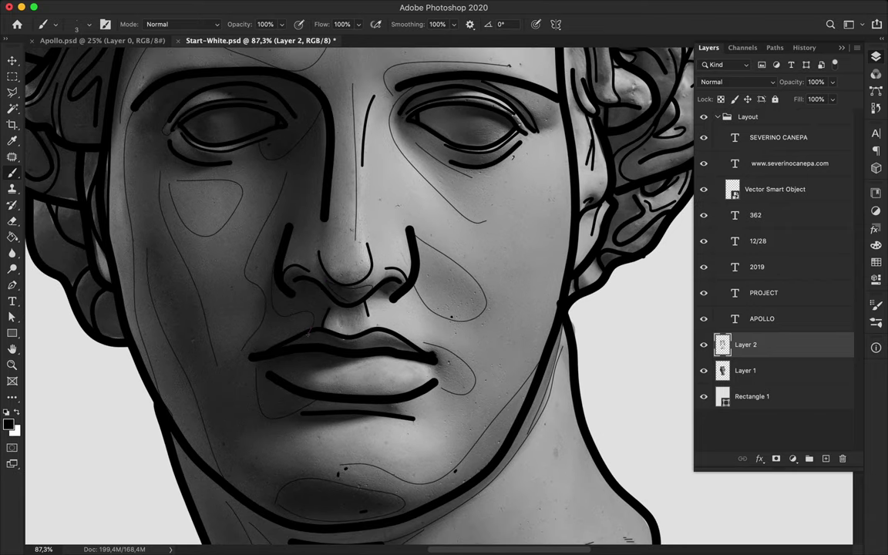
# Draw a fine fold line in the upper right ear and a fine loop inside the lock above it.
pyautogui.scroll(4, 273, 315)
pyautogui.moveTo(368, 268); pyautogui.dragTo(381, 295)
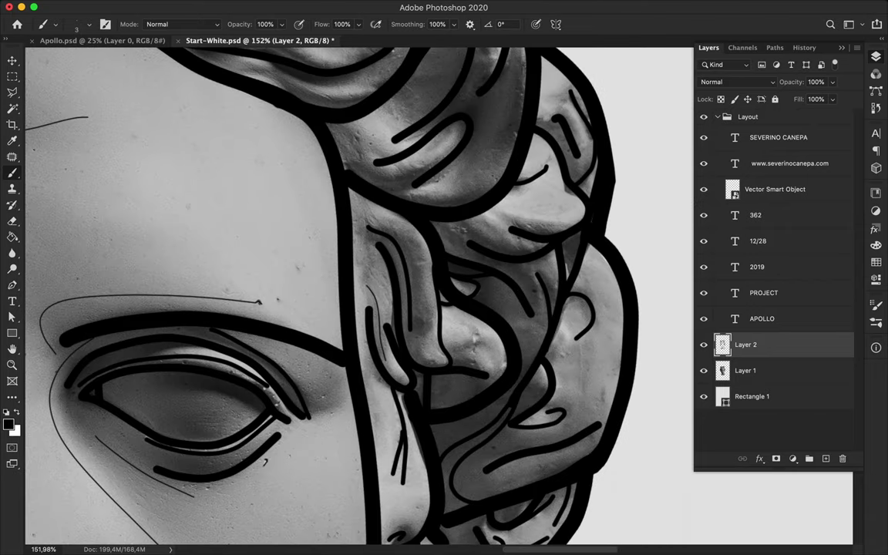
pyautogui.moveTo(322, 162)
pyautogui.mouseDown()
pyautogui.moveTo(399, 138)
pyautogui.moveTo(416, 106)
pyautogui.mouseUp()
# Add fine strands to the large lock above the right ear and to the curls beside it.
pyautogui.scroll(3, 415, 106)
pyautogui.scroll(3, 307, 480)
pyautogui.hscroll(3, 306, 480)
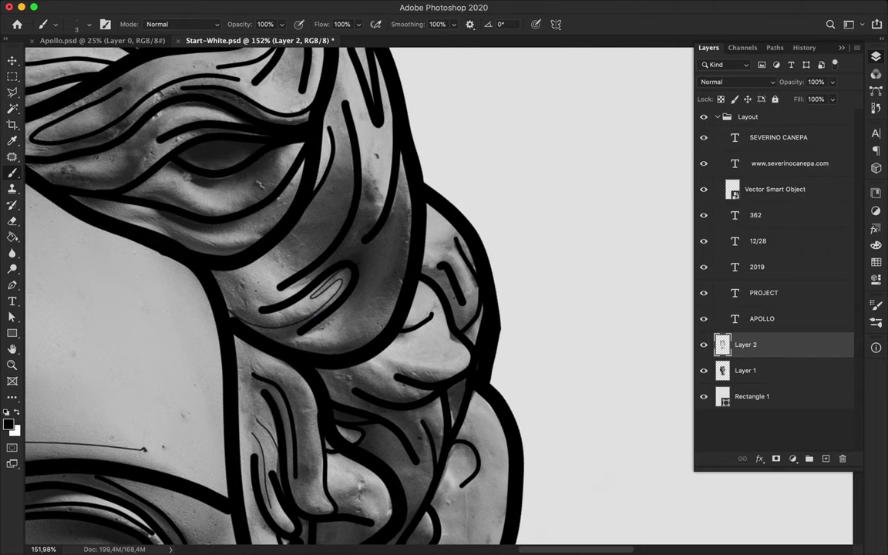
pyautogui.moveTo(360, 154); pyautogui.dragTo(373, 212)
pyautogui.moveTo(251, 312)
pyautogui.mouseDown()
pyautogui.moveTo(285, 322)
pyautogui.moveTo(351, 286)
pyautogui.mouseUp()
pyautogui.moveTo(407, 187)
pyautogui.mouseDown()
pyautogui.moveTo(406, 233)
pyautogui.moveTo(360, 344)
pyautogui.moveTo(395, 362)
pyautogui.moveTo(469, 354)
pyautogui.mouseUp()
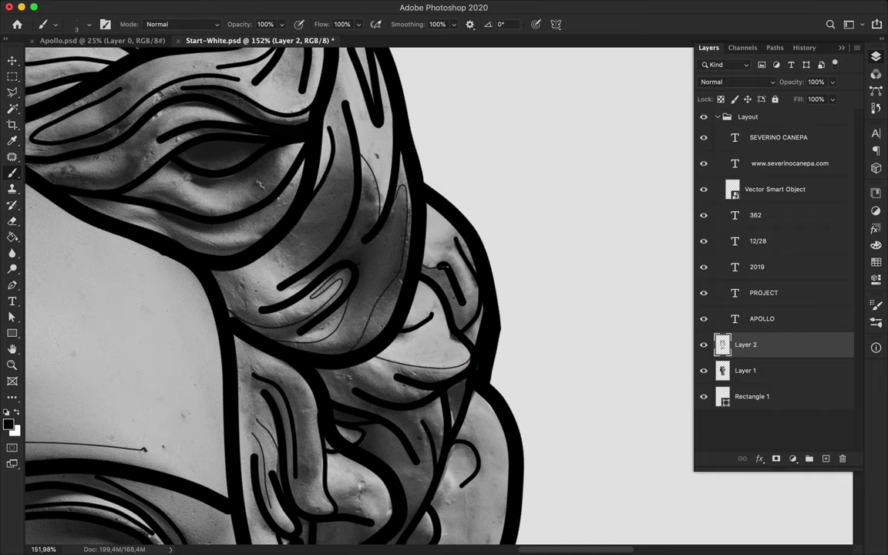
pyautogui.moveTo(423, 288)
pyautogui.mouseDown()
pyautogui.moveTo(420, 245)
pyautogui.moveTo(397, 223)
pyautogui.mouseUp()
# Draw fine contours inside the large curls behind the right ear, around their existing thicker strokes.
pyautogui.scroll(-3, 400, 232)
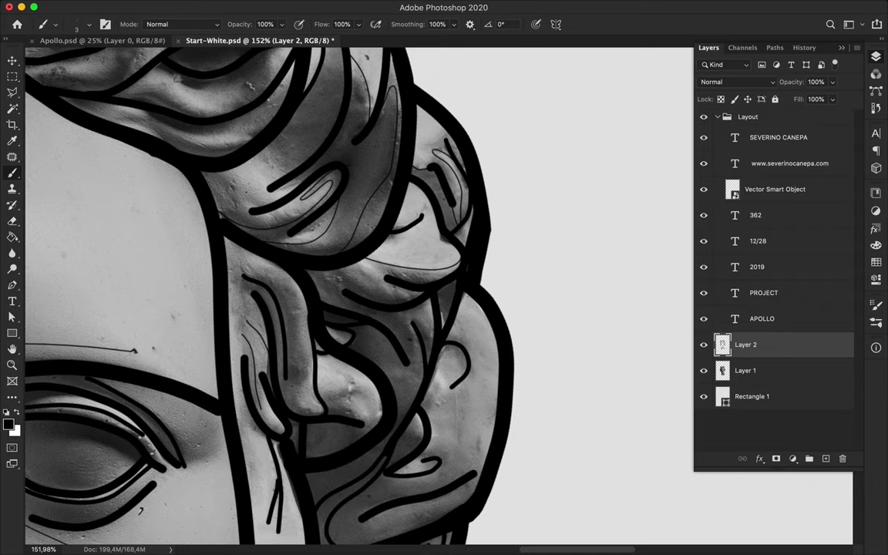
pyautogui.moveTo(325, 258); pyautogui.dragTo(396, 296)
pyautogui.scroll(-3, 400, 291)
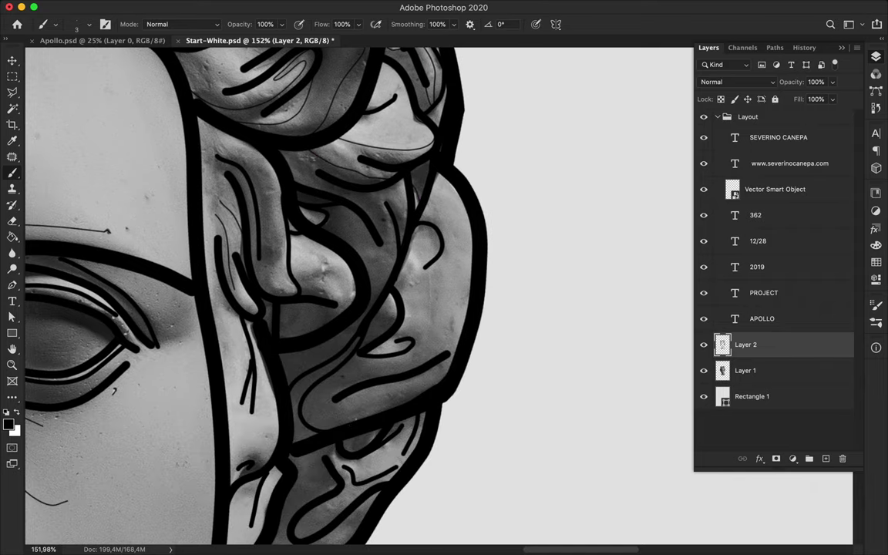
pyautogui.moveTo(326, 407); pyautogui.dragTo(436, 376)
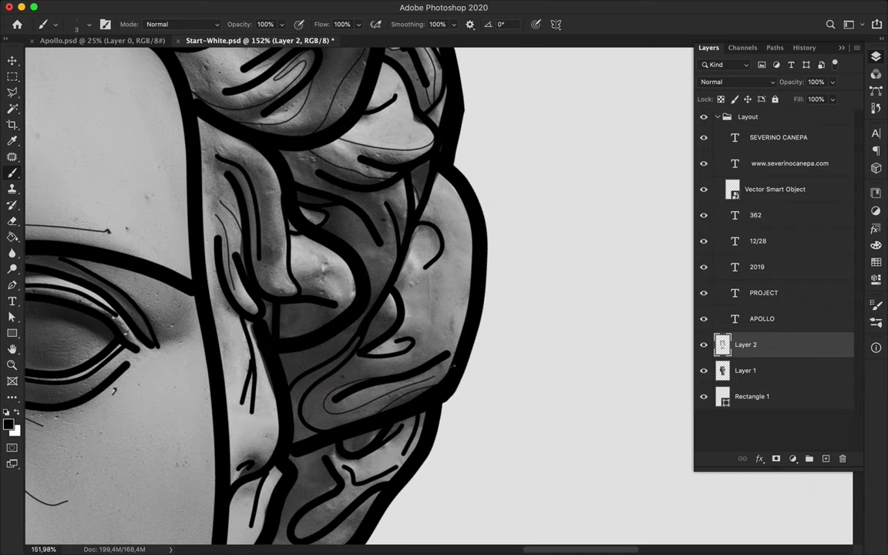
pyautogui.moveTo(428, 188); pyautogui.dragTo(443, 219)
pyautogui.moveTo(393, 316); pyautogui.dragTo(371, 323)
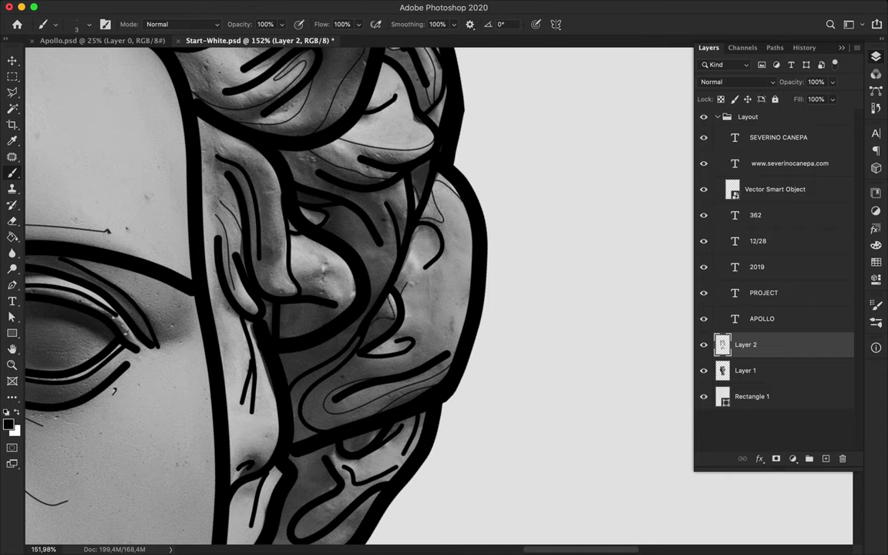
pyautogui.moveTo(416, 257); pyautogui.dragTo(394, 270)
pyautogui.moveTo(436, 239); pyautogui.dragTo(410, 251)
# Outline the highlights on the pale curl beside the right ear and add fine contour lines along the ear.
pyautogui.moveTo(282, 225); pyautogui.dragTo(352, 287)
pyautogui.moveTo(292, 266)
pyautogui.mouseDown()
pyautogui.moveTo(297, 248)
pyautogui.moveTo(282, 276)
pyautogui.mouseUp()
pyautogui.moveTo(193, 114); pyautogui.dragTo(301, 295)
pyautogui.moveTo(206, 123); pyautogui.dragTo(212, 226)
# Add fine contours to the lower curls behind the right ear and to the big curl above them.
pyautogui.scroll(-4, 255, 293)
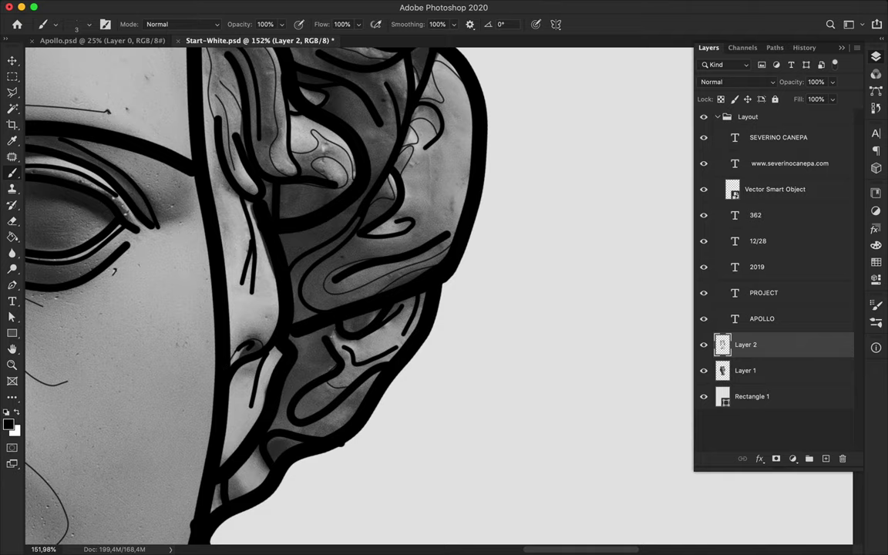
pyautogui.moveTo(266, 329)
pyautogui.mouseDown()
pyautogui.moveTo(333, 366)
pyautogui.moveTo(316, 428)
pyautogui.mouseUp()
pyautogui.moveTo(411, 199); pyautogui.dragTo(358, 167)
pyautogui.scroll(10, 359, 166)
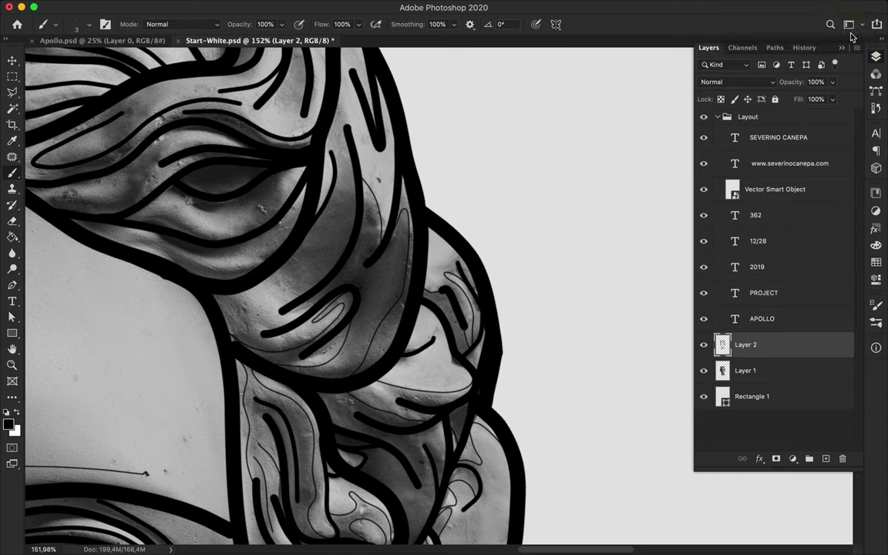
# Add fine contours to the outer wavy locks at the upper right of the head.
pyautogui.scroll(-5, 359, 293)
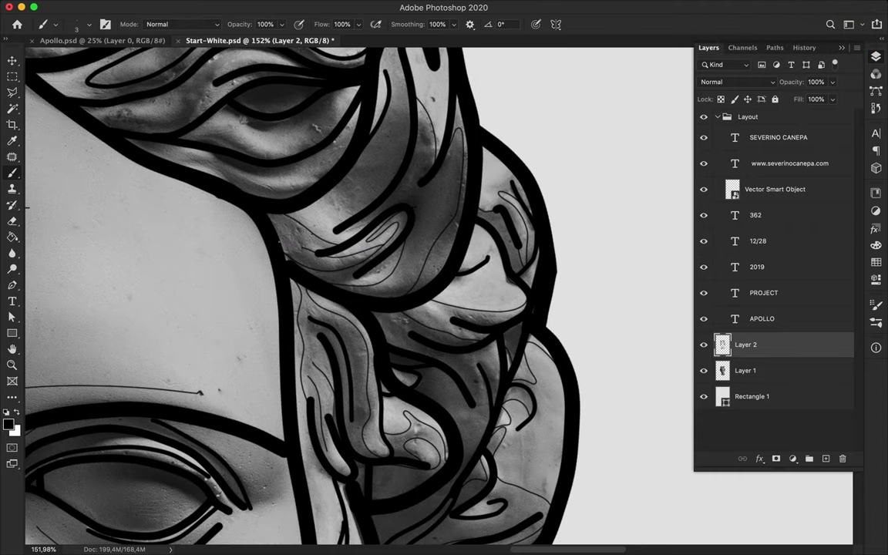
pyautogui.scroll(5, 308, 185)
pyautogui.scroll(5, 365, 145)
pyautogui.moveTo(283, 166)
pyautogui.mouseDown()
pyautogui.moveTo(396, 199)
pyautogui.moveTo(375, 215)
pyautogui.mouseUp()
pyautogui.scroll(-2, 370, 201)
pyautogui.scroll(8, 355, 192)
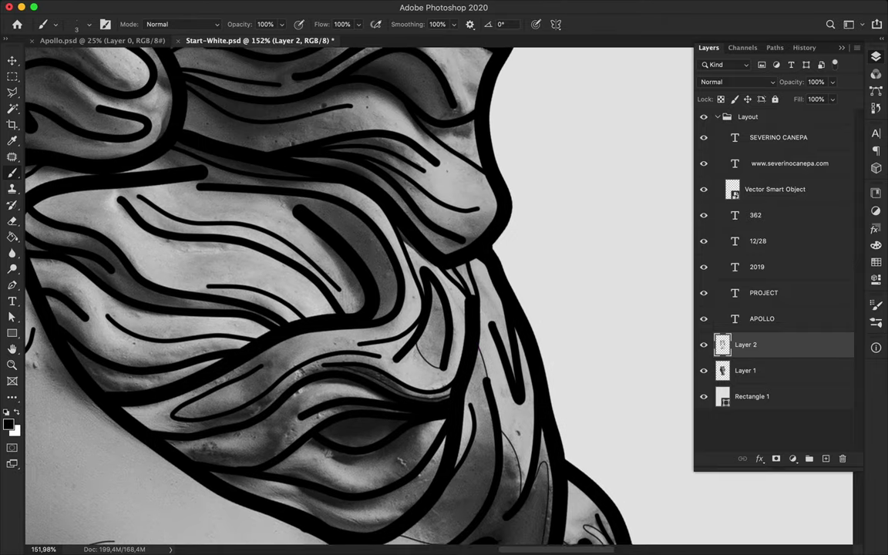
pyautogui.moveTo(213, 175); pyautogui.dragTo(416, 145)
pyautogui.moveTo(474, 176); pyautogui.dragTo(409, 161)
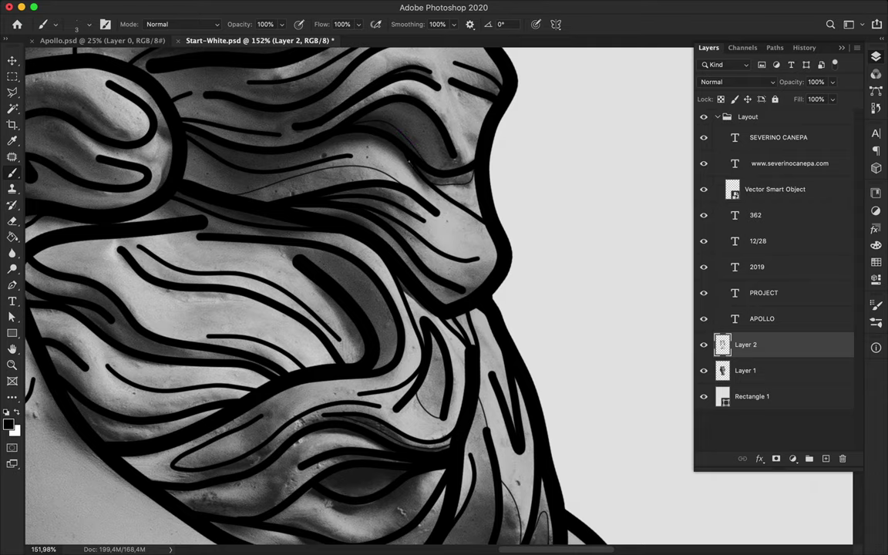
pyautogui.moveTo(476, 132); pyautogui.dragTo(466, 148)
pyautogui.moveTo(494, 262); pyautogui.dragTo(446, 278)
# Draw fine contours in the hollow of the large swept lock and along the front lock bordering the forehead.
pyautogui.moveTo(262, 245); pyautogui.dragTo(279, 259)
pyautogui.moveTo(332, 283)
pyautogui.mouseDown()
pyautogui.moveTo(320, 312)
pyautogui.moveTo(347, 318)
pyautogui.moveTo(363, 304)
pyautogui.mouseUp()
pyautogui.scroll(-5, 363, 305)
pyautogui.moveTo(297, 325)
pyautogui.mouseDown()
pyautogui.moveTo(295, 353)
pyautogui.moveTo(306, 347)
pyautogui.moveTo(230, 382)
pyautogui.moveTo(285, 344)
pyautogui.mouseUp()
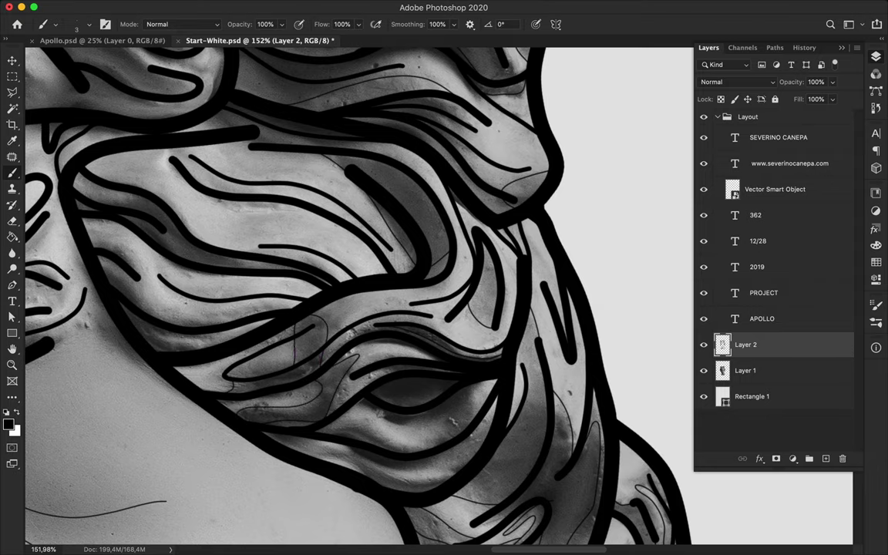
# Add fine contours to the pale strands immediately right of the hair parting, above the forehead.
pyautogui.scroll(6, 210, 348)
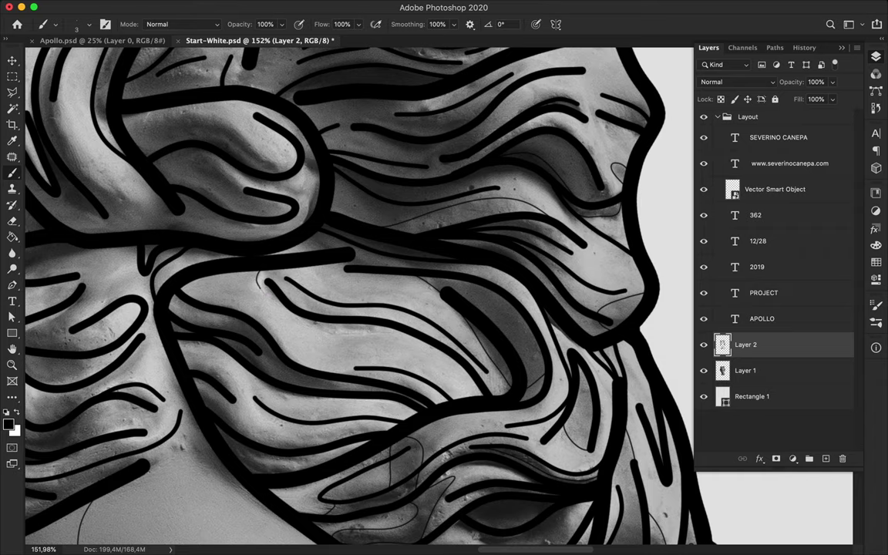
pyautogui.moveTo(174, 350)
pyautogui.mouseDown()
pyautogui.moveTo(255, 426)
pyautogui.moveTo(372, 428)
pyautogui.moveTo(420, 376)
pyautogui.moveTo(416, 366)
pyautogui.mouseUp()
pyautogui.scroll(-3, 355, 292)
pyautogui.moveTo(316, 375); pyautogui.dragTo(251, 364)
pyautogui.hscroll(-5, 342, 301)
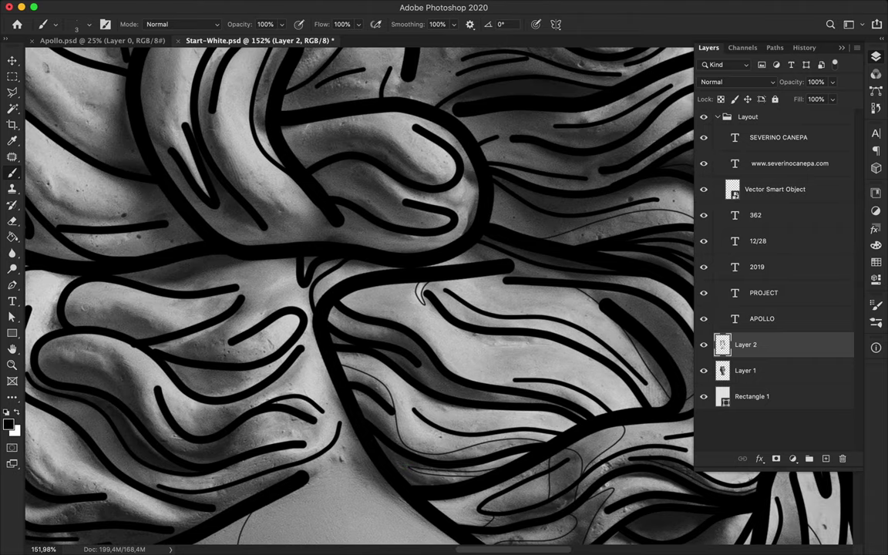
pyautogui.moveTo(347, 376); pyautogui.dragTo(390, 409)
# Draw fine contours inside the loops of the hair knot on top of the head.
pyautogui.scroll(5, 420, 293)
pyautogui.moveTo(219, 223)
pyautogui.mouseDown()
pyautogui.moveTo(265, 239)
pyautogui.moveTo(309, 237)
pyautogui.moveTo(266, 222)
pyautogui.moveTo(212, 228)
pyautogui.mouseUp()
pyautogui.moveTo(139, 189)
pyautogui.mouseDown()
pyautogui.moveTo(202, 295)
pyautogui.moveTo(217, 269)
pyautogui.mouseUp()
pyautogui.moveTo(197, 110)
pyautogui.mouseDown()
pyautogui.moveTo(181, 151)
pyautogui.moveTo(205, 217)
pyautogui.moveTo(185, 203)
pyautogui.mouseUp()
pyautogui.moveTo(129, 255)
pyautogui.mouseDown()
pyautogui.moveTo(112, 162)
pyautogui.moveTo(141, 106)
pyautogui.mouseUp()
pyautogui.moveTo(208, 147); pyautogui.dragTo(259, 106)
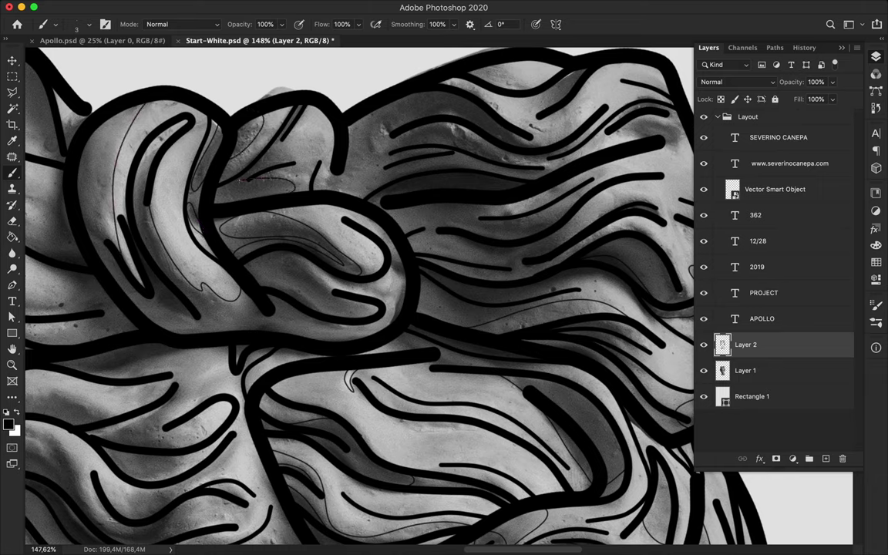
pyautogui.moveTo(254, 179)
pyautogui.mouseDown()
pyautogui.moveTo(296, 177)
pyautogui.moveTo(339, 129)
pyautogui.moveTo(353, 138)
pyautogui.moveTo(333, 168)
pyautogui.moveTo(359, 172)
pyautogui.mouseUp()
# Outline the light and dark patches between the wavy strands right of the topknot with fine contours.
pyautogui.hscroll(3, 362, 171)
pyautogui.moveTo(468, 86); pyautogui.dragTo(443, 106)
pyautogui.moveTo(395, 74); pyautogui.dragTo(428, 100)
pyautogui.moveTo(574, 145)
pyautogui.mouseDown()
pyautogui.moveTo(519, 136)
pyautogui.moveTo(553, 152)
pyautogui.mouseUp()
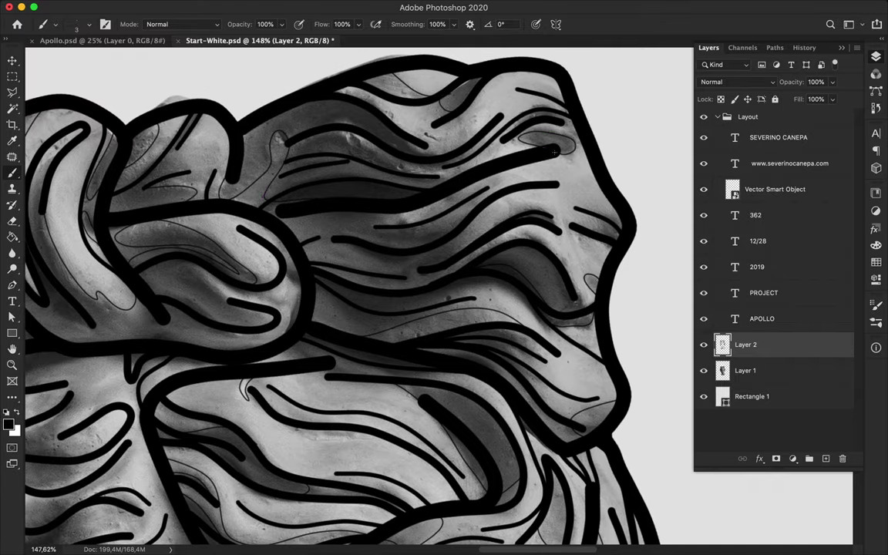
pyautogui.moveTo(254, 204)
pyautogui.mouseDown()
pyautogui.moveTo(325, 212)
pyautogui.moveTo(415, 202)
pyautogui.moveTo(488, 179)
pyautogui.mouseUp()
pyautogui.moveTo(565, 217); pyautogui.dragTo(572, 253)
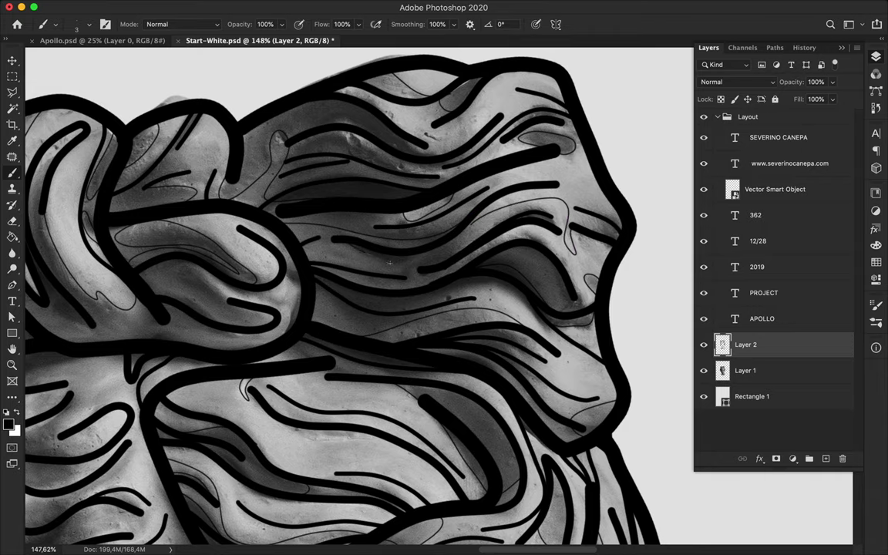
pyautogui.moveTo(312, 284)
pyautogui.mouseDown()
pyautogui.moveTo(355, 321)
pyautogui.moveTo(410, 319)
pyautogui.moveTo(448, 293)
pyautogui.moveTo(517, 291)
pyautogui.moveTo(550, 324)
pyautogui.mouseUp()
# Draw fine contours in the curls left of the parting, just below the topknot.
pyautogui.scroll(-10, 550, 324)
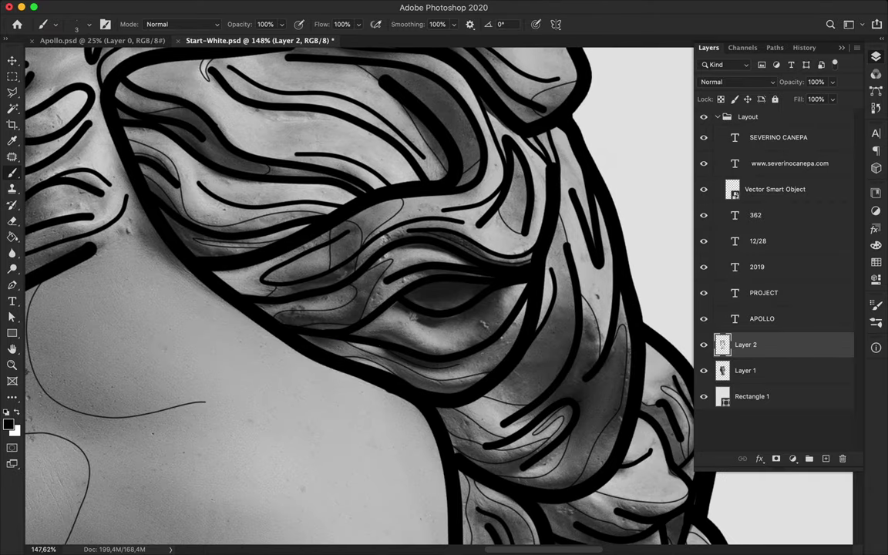
pyautogui.scroll(10, 580, 331)
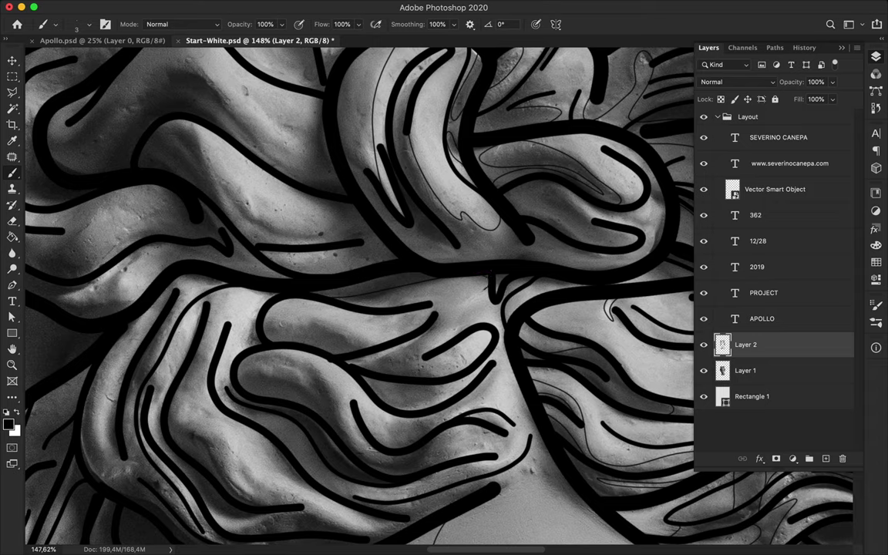
pyautogui.moveTo(435, 260)
pyautogui.mouseDown()
pyautogui.moveTo(400, 298)
pyautogui.moveTo(313, 332)
pyautogui.moveTo(227, 337)
pyautogui.moveTo(347, 440)
pyautogui.moveTo(368, 416)
pyautogui.moveTo(387, 422)
pyautogui.mouseUp()
pyautogui.hscroll(-5, 386, 422)
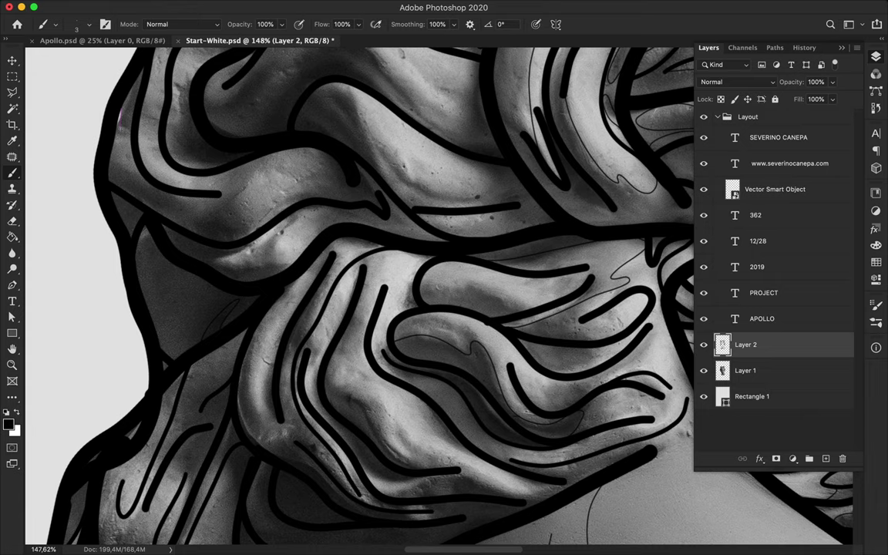
# Add fine contours to the lower outer lock on the left side and around its pointed inner stroke.
pyautogui.moveTo(101, 151); pyautogui.dragTo(258, 218)
pyautogui.moveTo(221, 259); pyautogui.dragTo(299, 270)
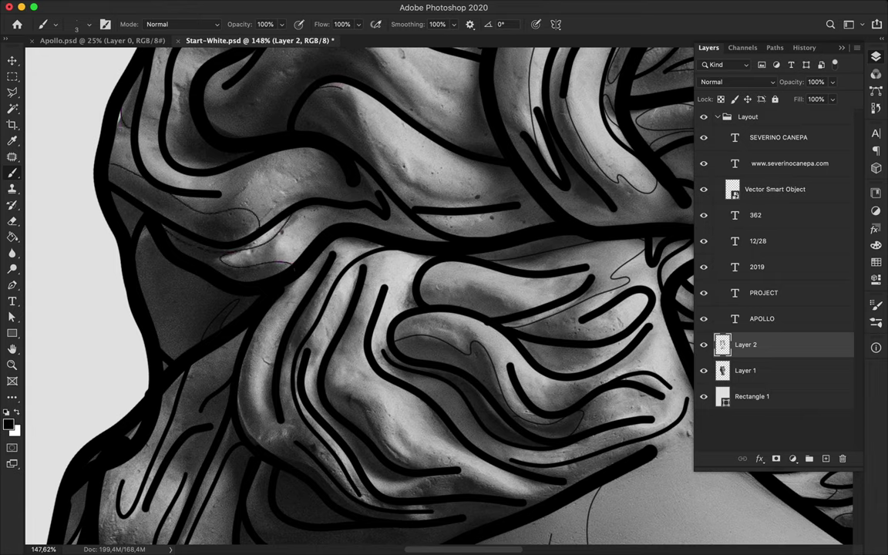
pyautogui.moveTo(376, 166)
pyautogui.mouseDown()
pyautogui.moveTo(359, 108)
pyautogui.moveTo(304, 89)
pyautogui.mouseUp()
pyautogui.moveTo(339, 129)
pyautogui.mouseDown()
pyautogui.moveTo(455, 178)
pyautogui.moveTo(483, 174)
pyautogui.mouseUp()
pyautogui.moveTo(248, 191)
pyautogui.mouseDown()
pyautogui.moveTo(259, 171)
pyautogui.moveTo(380, 198)
pyautogui.mouseUp()
pyautogui.moveTo(339, 176)
pyautogui.mouseDown()
pyautogui.moveTo(330, 158)
pyautogui.moveTo(356, 198)
pyautogui.moveTo(254, 222)
pyautogui.mouseUp()
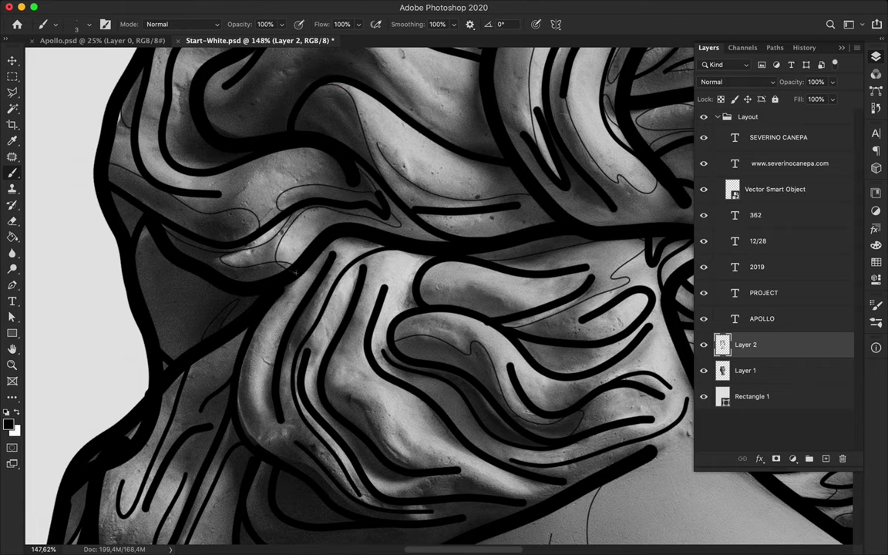
# Draw fine contours through the large waves at the upper left of the head.
pyautogui.scroll(5, 296, 272)
pyautogui.moveTo(112, 197)
pyautogui.mouseDown()
pyautogui.moveTo(147, 182)
pyautogui.moveTo(119, 209)
pyautogui.mouseUp()
pyautogui.moveTo(178, 244)
pyautogui.mouseDown()
pyautogui.moveTo(272, 154)
pyautogui.moveTo(411, 260)
pyautogui.mouseUp()
pyautogui.moveTo(293, 205)
pyautogui.mouseDown()
pyautogui.moveTo(275, 183)
pyautogui.moveTo(322, 225)
pyautogui.mouseUp()
pyautogui.scroll(2, 193, 77)
pyautogui.moveTo(231, 96)
pyautogui.mouseDown()
pyautogui.moveTo(337, 91)
pyautogui.moveTo(393, 208)
pyautogui.mouseUp()
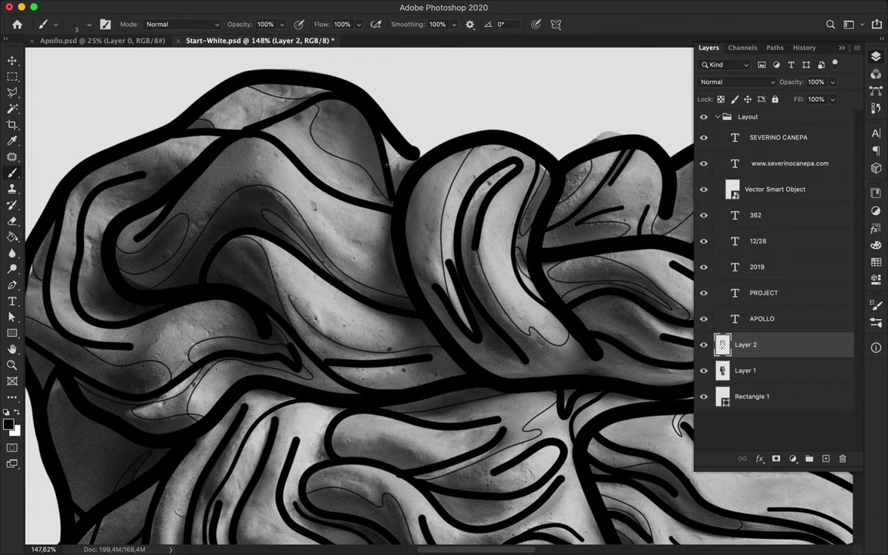
# Add fine contours along the left loop and the rounded right end of the topknot.
pyautogui.moveTo(417, 176); pyautogui.dragTo(456, 315)
pyautogui.hscroll(5, 493, 339)
pyautogui.scroll(-3, 493, 339)
pyautogui.hscroll(6, 497, 317)
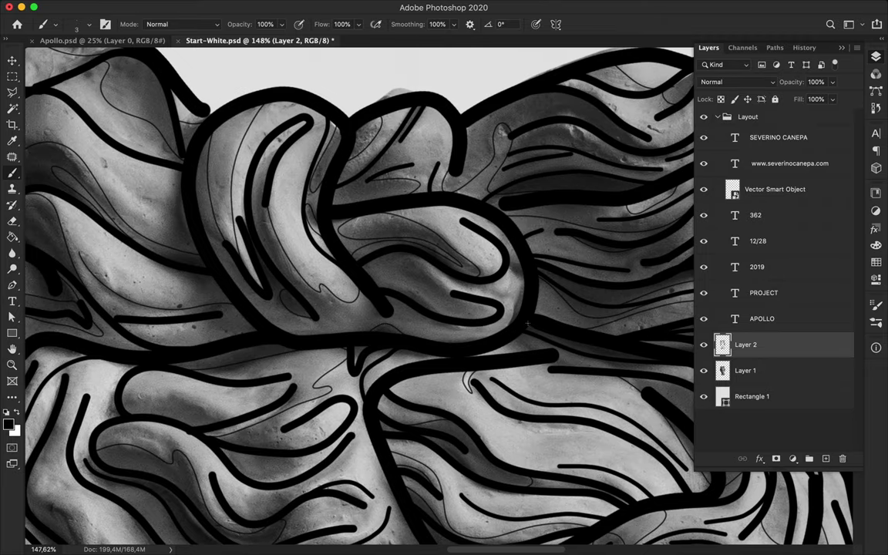
pyautogui.moveTo(517, 272); pyautogui.dragTo(515, 316)
pyautogui.hscroll(-6, 385, 270)
pyautogui.scroll(-2, 386, 270)
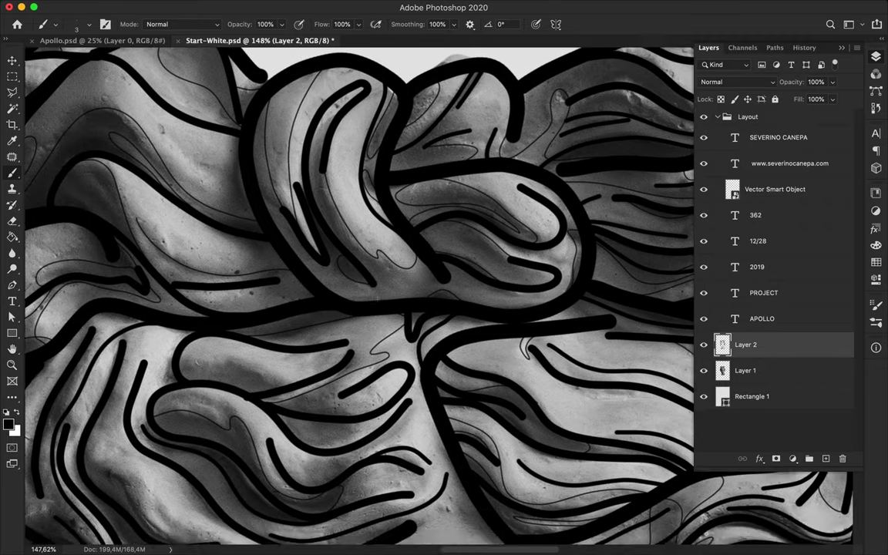
# Outline the highlight on the large pale wave left of the topknot with a fine contour.
pyautogui.hscroll(-6, 406, 259)
pyautogui.scroll(1, 406, 258)
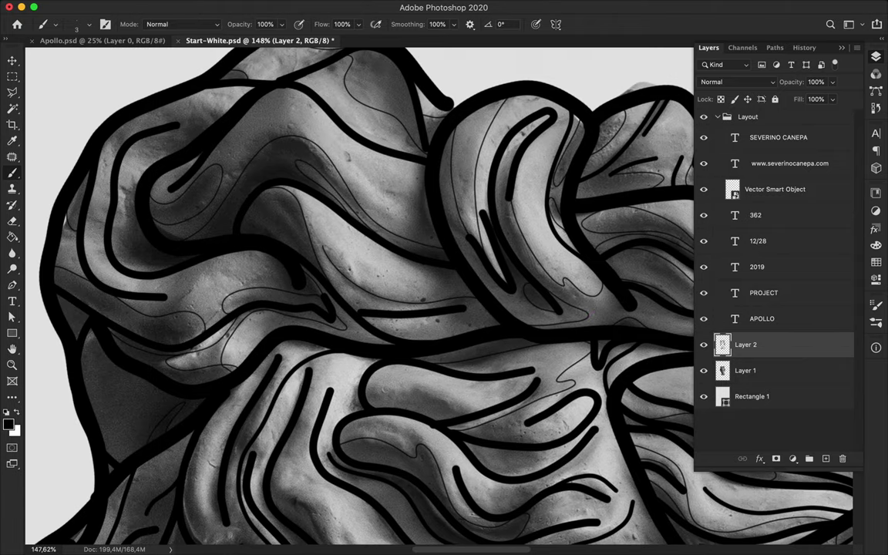
pyautogui.moveTo(311, 140); pyautogui.dragTo(290, 86)
pyautogui.moveTo(387, 241); pyautogui.dragTo(433, 155)
pyautogui.moveTo(377, 241); pyautogui.dragTo(426, 271)
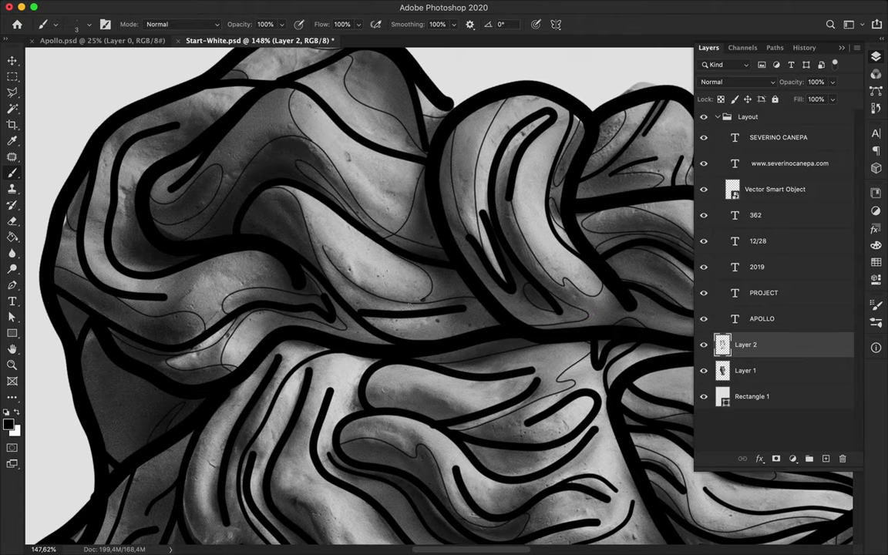
# Add fine contours to the strand below the large wave and to the outer left edge of the hair.
pyautogui.moveTo(326, 291); pyautogui.dragTo(465, 296)
pyautogui.moveTo(286, 242)
pyautogui.mouseDown()
pyautogui.moveTo(248, 206)
pyautogui.moveTo(270, 226)
pyautogui.mouseUp()
pyautogui.moveTo(131, 238)
pyautogui.mouseDown()
pyautogui.moveTo(108, 209)
pyautogui.moveTo(122, 158)
pyautogui.moveTo(105, 146)
pyautogui.mouseUp()
pyautogui.moveTo(187, 102); pyautogui.dragTo(238, 92)
pyautogui.scroll(2, 358, 293)
# Draw fine contours inside the locks beside the left temple, redrawing one undone stroke.
pyautogui.scroll(-5, 259, 124)
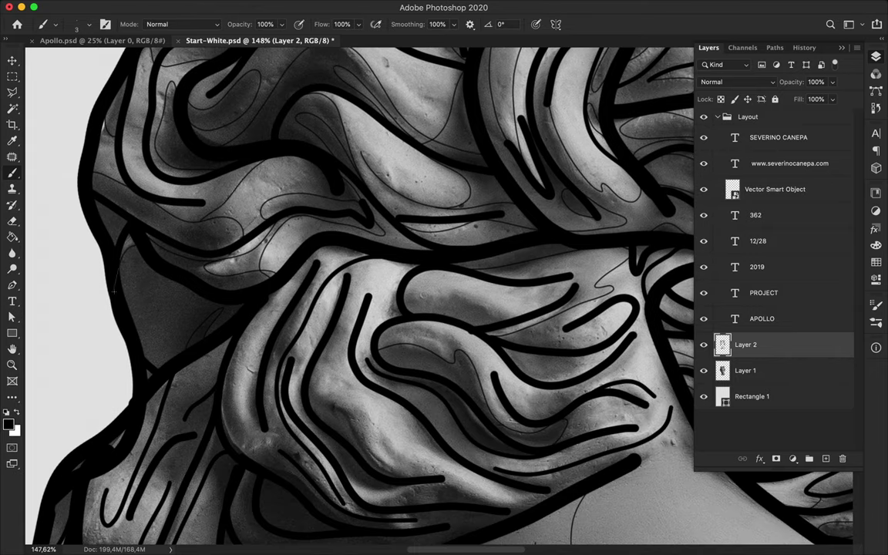
pyautogui.scroll(-5, 114, 291)
pyautogui.moveTo(266, 132)
pyautogui.mouseDown()
pyautogui.moveTo(255, 251)
pyautogui.moveTo(308, 266)
pyautogui.mouseUp()
pyautogui.press('super+z')
pyautogui.moveTo(306, 123)
pyautogui.mouseDown()
pyautogui.moveTo(287, 223)
pyautogui.moveTo(362, 287)
pyautogui.mouseUp()
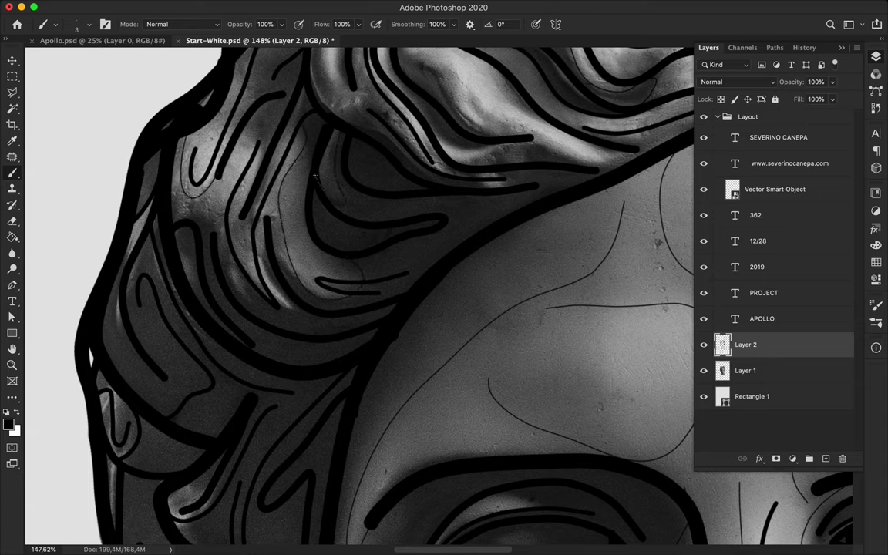
pyautogui.moveTo(530, 137)
pyautogui.mouseDown()
pyautogui.moveTo(424, 89)
pyautogui.moveTo(374, 48)
pyautogui.moveTo(416, 78)
pyautogui.mouseUp()
# Add fine contours to the dark side curls next to the left eye and cheek.
pyautogui.scroll(-10, 390, 73)
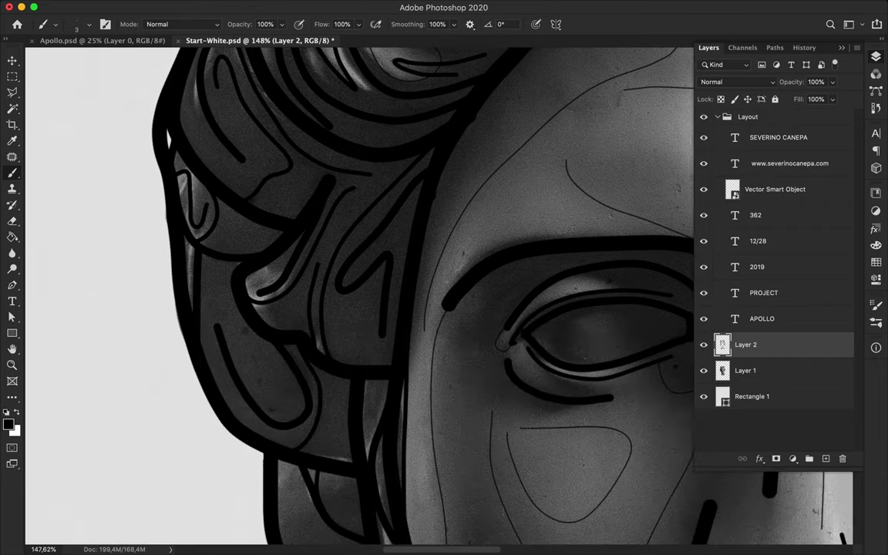
pyautogui.moveTo(283, 189); pyautogui.dragTo(313, 258)
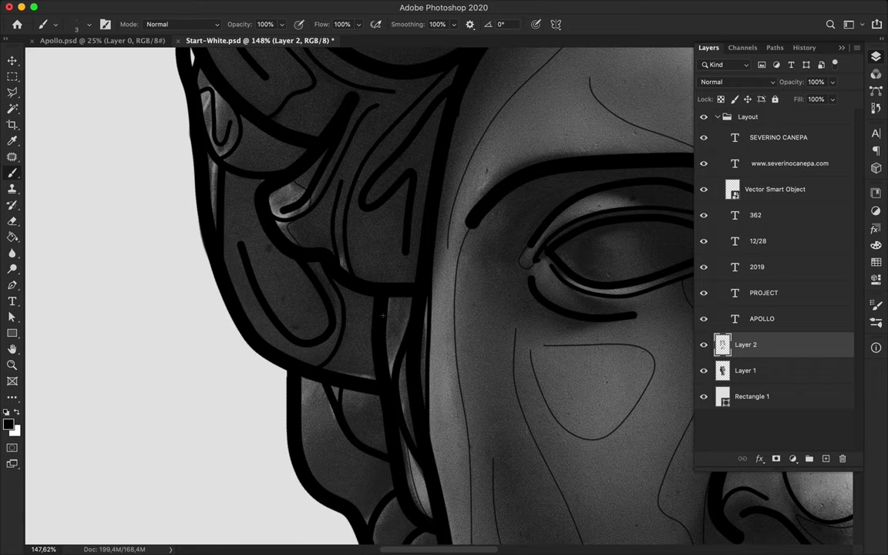
pyautogui.scroll(-3, 351, 297)
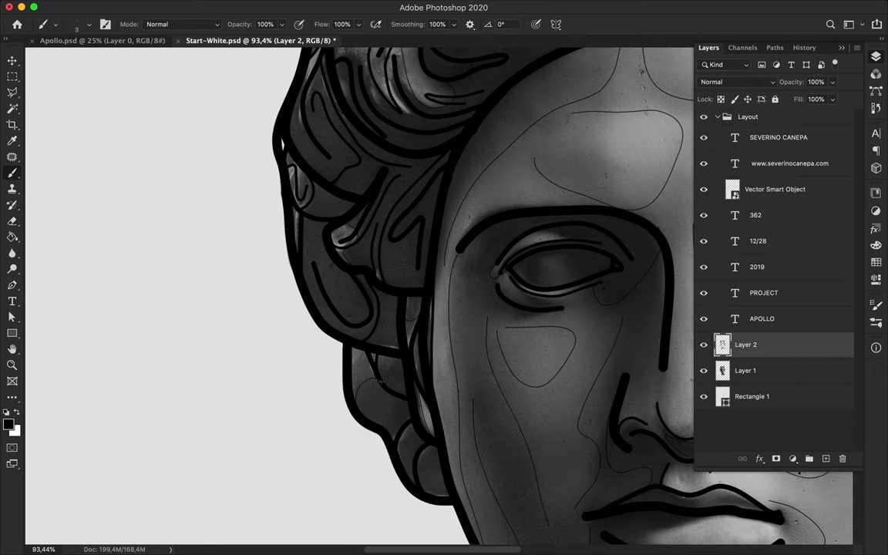
# Outline the small highlights on the front curls left of the parting with fine contours.
pyautogui.hscroll(5, 367, 347)
pyautogui.scroll(5, 367, 346)
pyautogui.scroll(2, 324, 293)
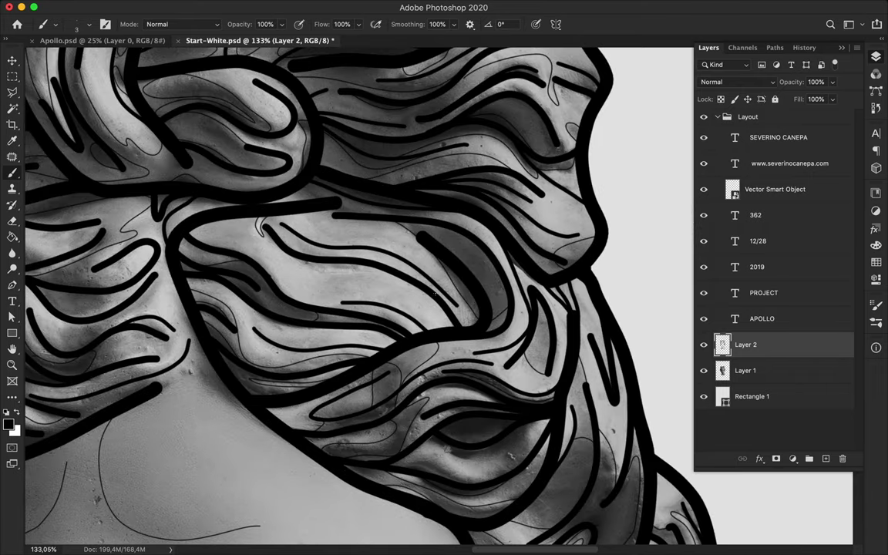
pyautogui.hscroll(-5, 255, 297)
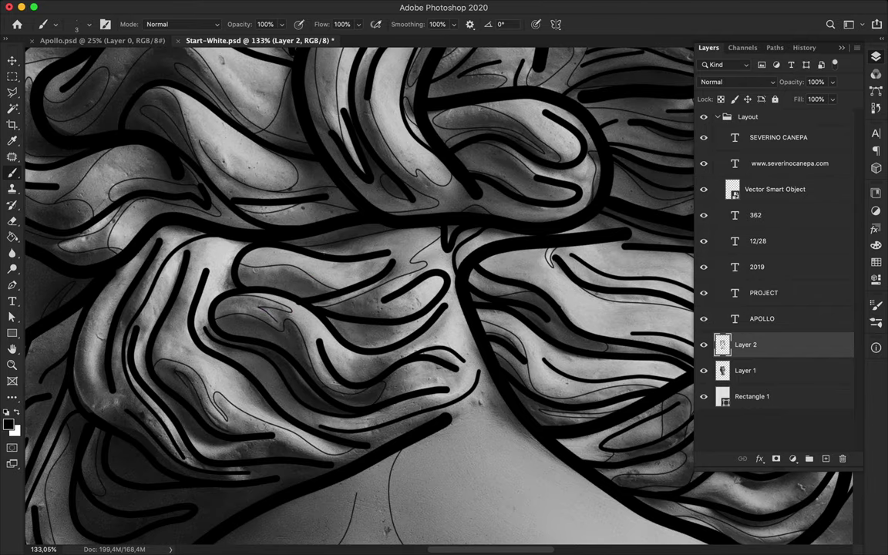
pyautogui.hscroll(-8, 358, 297)
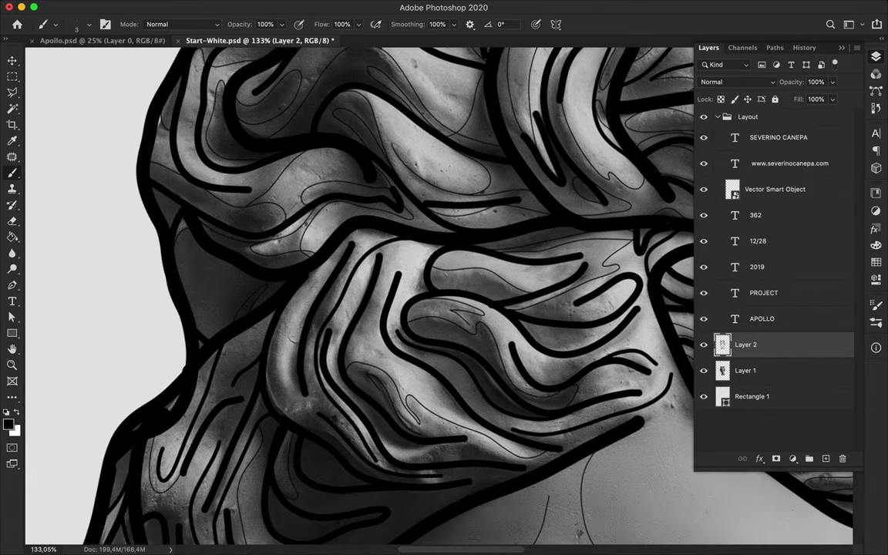
# Draw long fine contours between the thick strokes of the front locks above the left side of the forehead.
pyautogui.scroll(3, 275, 316)
pyautogui.moveTo(273, 280)
pyautogui.mouseDown()
pyautogui.moveTo(258, 310)
pyautogui.moveTo(246, 386)
pyautogui.moveTo(296, 275)
pyautogui.moveTo(365, 251)
pyautogui.moveTo(339, 283)
pyautogui.moveTo(301, 380)
pyautogui.mouseUp()
pyautogui.scroll(3, 460, 267)
pyautogui.scroll(2, 370, 181)
pyautogui.moveTo(371, 181)
pyautogui.mouseDown()
pyautogui.moveTo(349, 231)
pyautogui.moveTo(327, 402)
pyautogui.mouseUp()
pyautogui.moveTo(278, 333); pyautogui.dragTo(300, 196)
# Add further fine contours to the dark hair beneath the front locks at the left temple.
pyautogui.scroll(-3, 301, 231)
pyautogui.moveTo(245, 255)
pyautogui.mouseDown()
pyautogui.moveTo(222, 317)
pyautogui.moveTo(185, 255)
pyautogui.mouseUp()
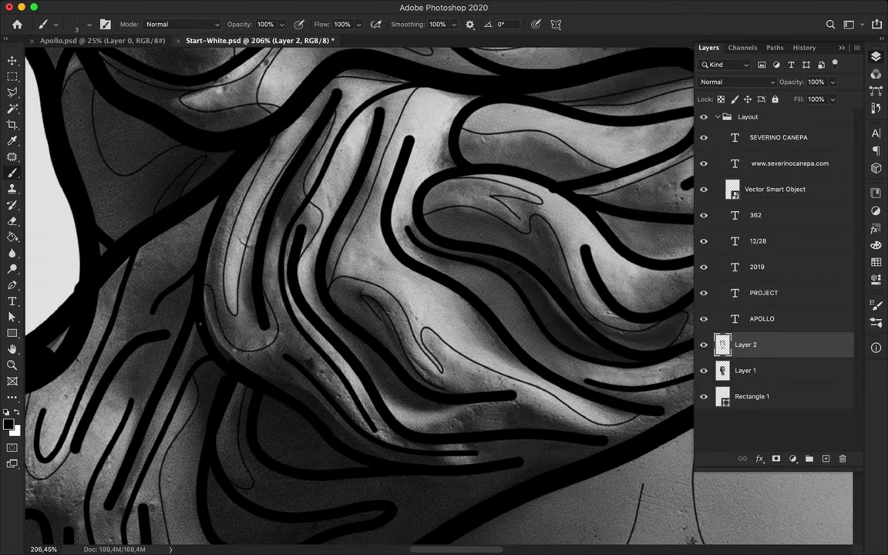
pyautogui.scroll(-2, 185, 256)
pyautogui.moveTo(214, 289); pyautogui.dragTo(193, 154)
pyautogui.scroll(-2, 193, 155)
pyautogui.scroll(-1, 213, 201)
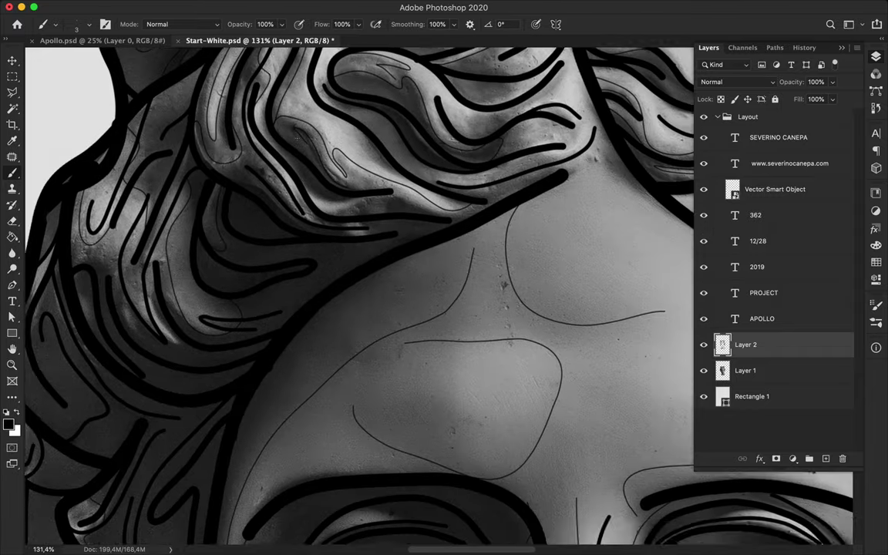
# Add small fine contours to the large pale wave and the lower part of the topknot's left loop.
pyautogui.scroll(4, 308, 232)
pyautogui.scroll(1, 227, 166)
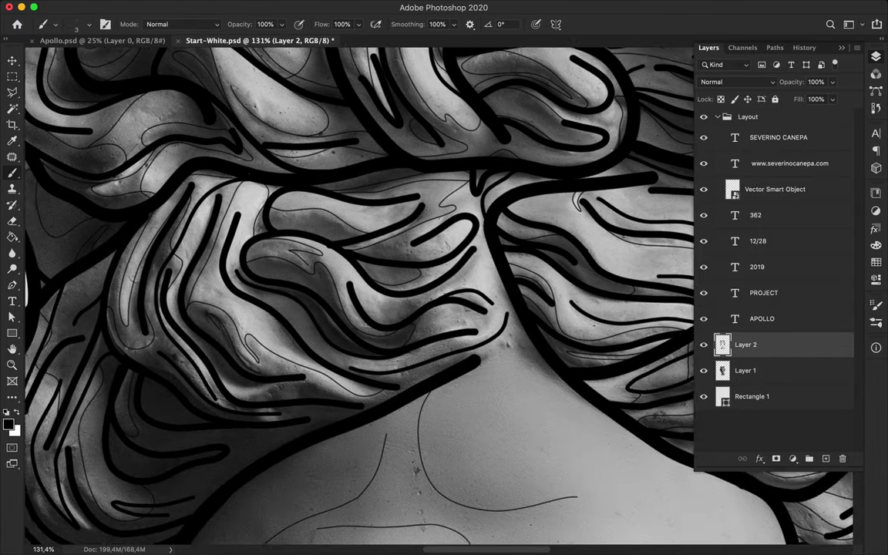
pyautogui.scroll(2, 193, 158)
pyautogui.scroll(-1, 246, 129)
pyautogui.scroll(3, 360, 292)
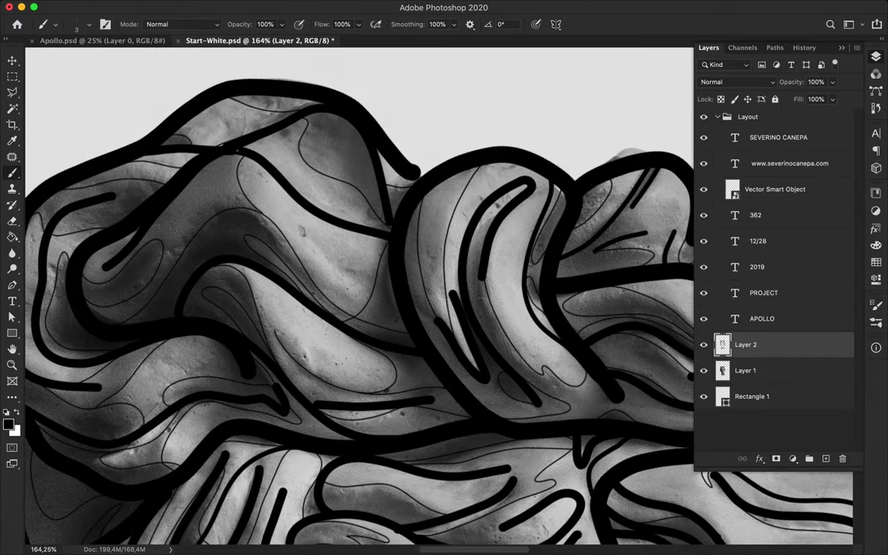
pyautogui.scroll(-1, 358, 293)
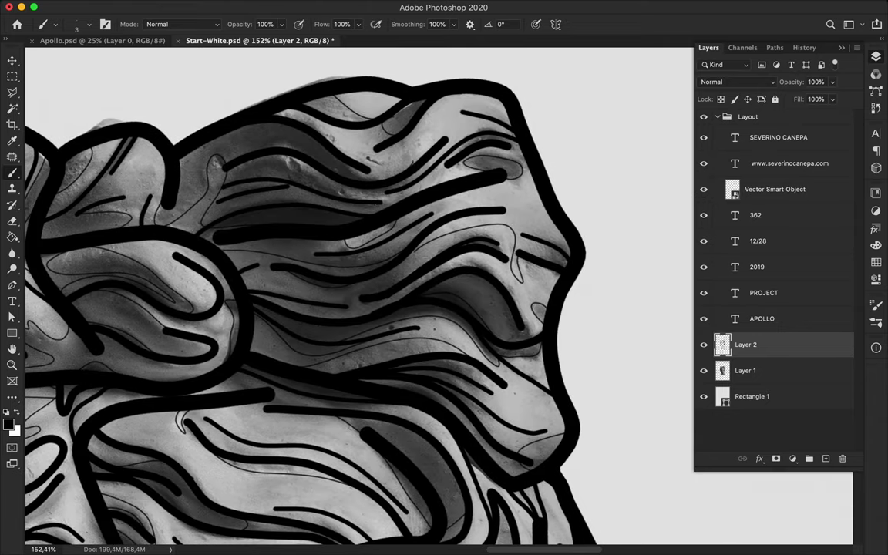
# Add fine contours to the light and shadow areas of the locks above the right temple.
pyautogui.scroll(-5, 358, 293)
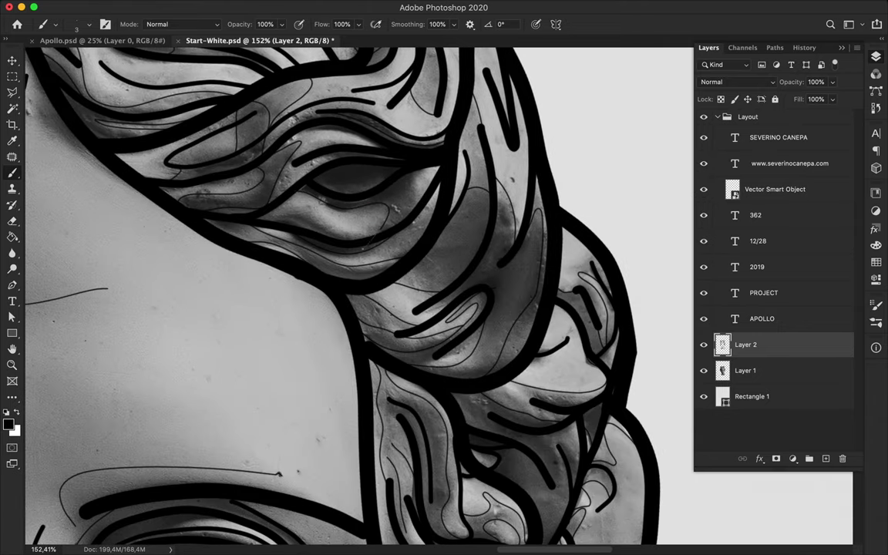
pyautogui.moveTo(432, 222)
pyautogui.mouseDown()
pyautogui.moveTo(387, 226)
pyautogui.moveTo(365, 250)
pyautogui.mouseUp()
pyautogui.moveTo(453, 283); pyautogui.dragTo(433, 248)
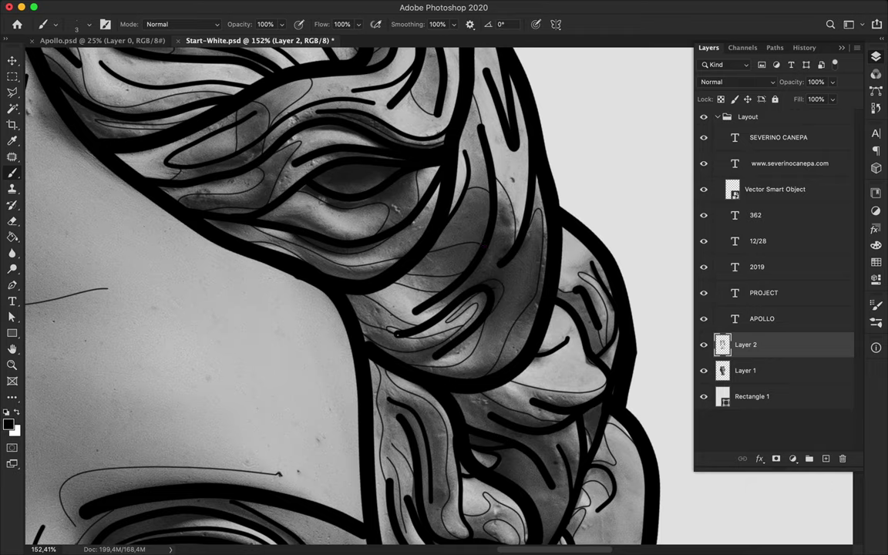
# Hide the bust photo on Layer 1 and save the document.
pyautogui.keyDown('alt'); pyautogui.scroll(-5, 347, 292); pyautogui.keyUp('alt')
pyautogui.keyDown('alt'); pyautogui.scroll(2, 347, 293); pyautogui.keyUp('alt')
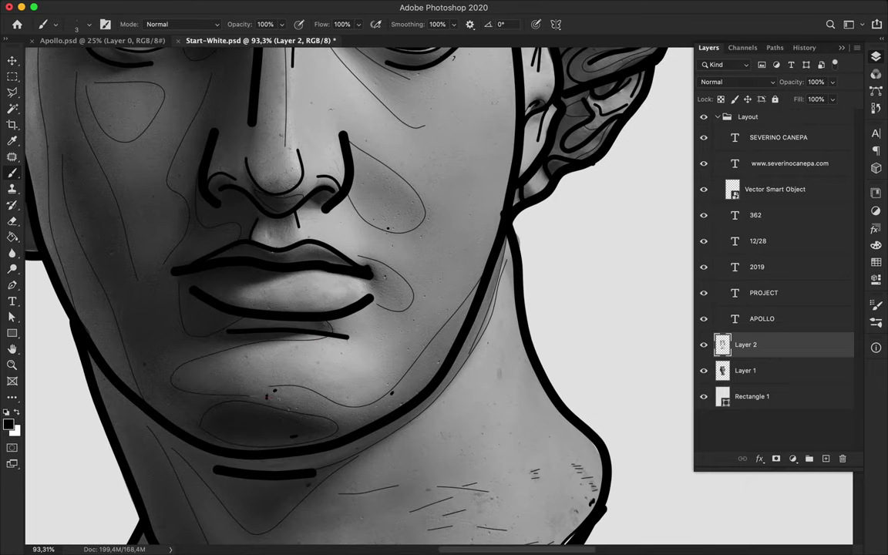
pyautogui.scroll(-7, 347, 292)
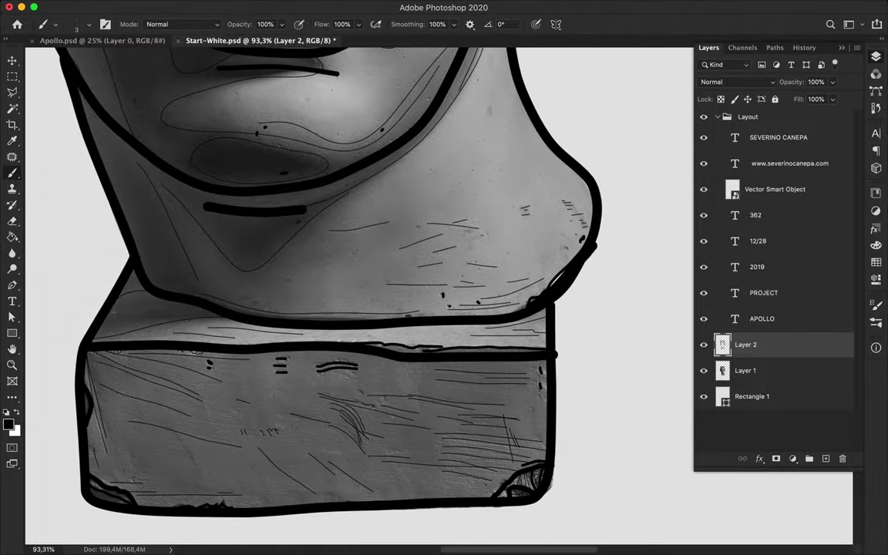
pyautogui.keyDown('alt'); pyautogui.scroll(-8, 347, 293); pyautogui.keyUp('alt')
pyautogui.click(703, 370)
pyautogui.press('v')
pyautogui.hotkey('ctrl', 's')
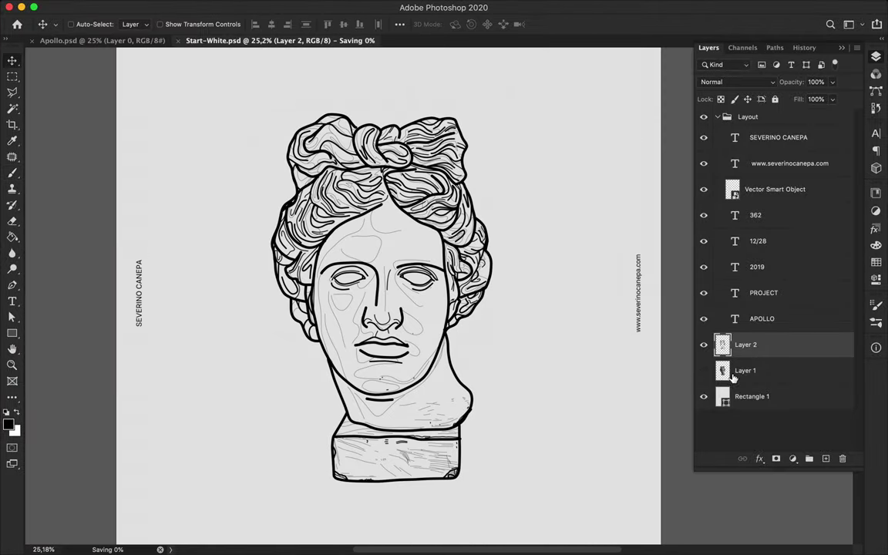
# Enlarge the line drawing of the bust so that it fills most of the poster.
pyautogui.keyDown('alt'); pyautogui.scroll(-3, 257, 353); pyautogui.keyUp('alt')
pyautogui.keyDown('alt'); pyautogui.scroll(1, 258, 353); pyautogui.keyUp('alt')
pyautogui.hotkey('ctrl', 't')
pyautogui.moveTo(511, 426); pyautogui.dragTo(555, 539)
pyautogui.press('Return')
pyautogui.keyDown('alt'); pyautogui.scroll(10, 502, 248); pyautogui.keyUp('alt')
pyautogui.keyDown('alt'); pyautogui.scroll(-11, 500, 248); pyautogui.keyUp('alt')
pyautogui.keyDown('alt'); pyautogui.scroll(1, 499, 248); pyautogui.keyUp('alt')
# Try a Levels adjustment above the logo layer with the white input level at 53, and delete it.
pyautogui.click(774, 189)
pyautogui.click(794, 458)
pyautogui.click(808, 478)
pyautogui.moveTo(698, 312); pyautogui.dragTo(673, 312)
pyautogui.moveTo(847, 313); pyautogui.dragTo(730, 318)
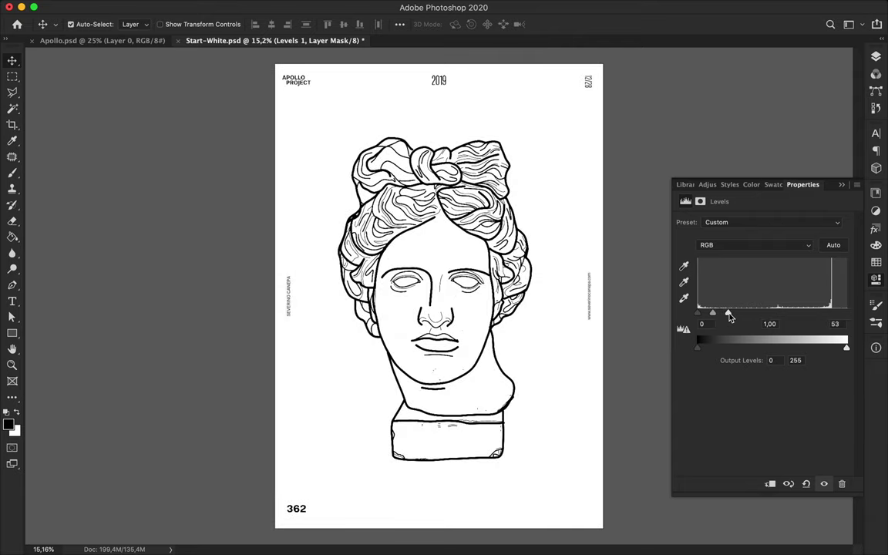
pyautogui.press('Delete')
pyautogui.press('Return')
pyautogui.press('Delete')
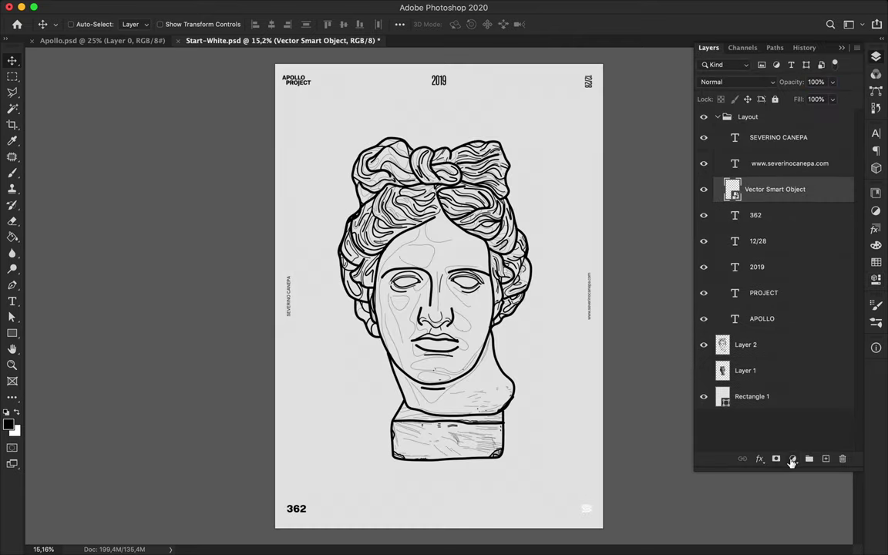
# Try a darkening Brightness/Contrast adjustment above the logo layer, and delete it.
pyautogui.click(792, 459)
pyautogui.click(817, 511)
pyautogui.moveTo(762, 255); pyautogui.dragTo(680, 256)
pyautogui.moveTo(761, 275)
pyautogui.mouseDown()
pyautogui.moveTo(841, 275)
pyautogui.moveTo(759, 275)
pyautogui.mouseUp()
pyautogui.click(700, 201)
pyautogui.click(876, 56)
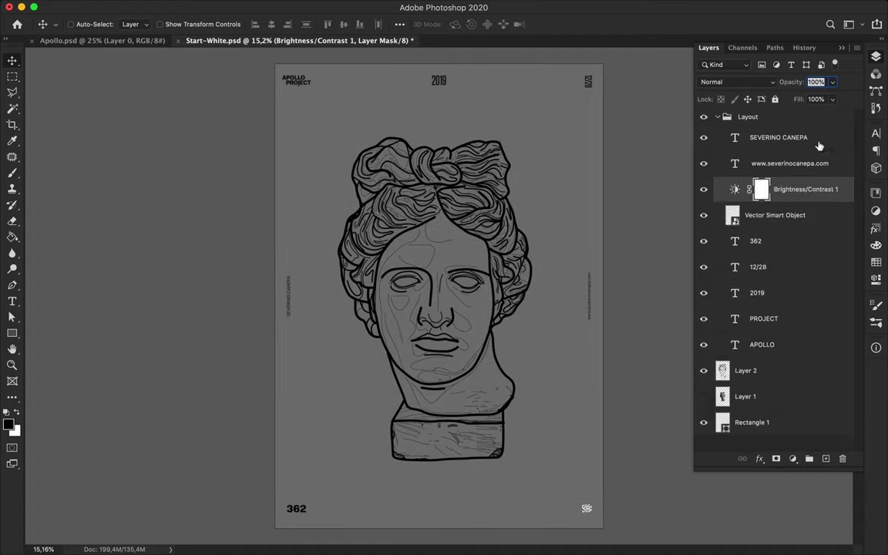
pyautogui.press('Delete')
# Add a Hue/Saturation adjustment clipped to the Vector Smart Object and lower its lightness to turn the logo black.
pyautogui.click(791, 460)
pyautogui.click(821, 498)
pyautogui.moveTo(762, 316); pyautogui.dragTo(661, 327)
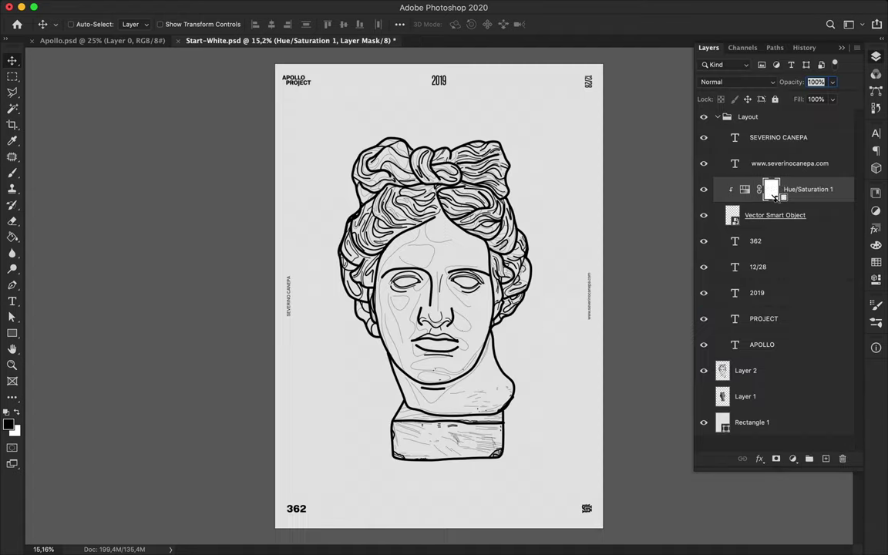
pyautogui.hotkey('ctrl', '-')
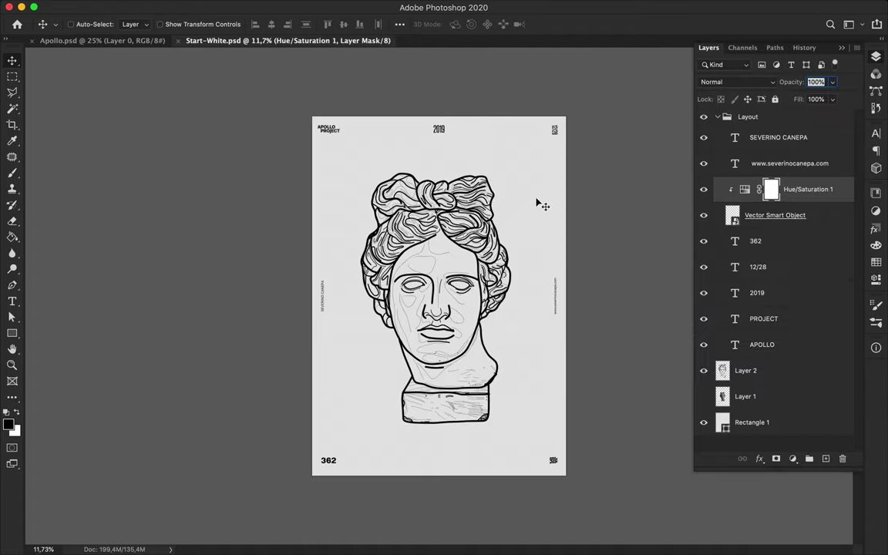
# Save a copy of the document as Start-White-2.psd.
pyautogui.scroll(3, 436, 176)
pyautogui.press('super+shift+s')
pyautogui.press('Return')
pyautogui.write('-2')
pyautogui.press('Return')
pyautogui.scroll(-2, 531, 195)
# Load the line drawing on Layer 2 as a selection and add a new layer beneath it.
pyautogui.click(779, 371)
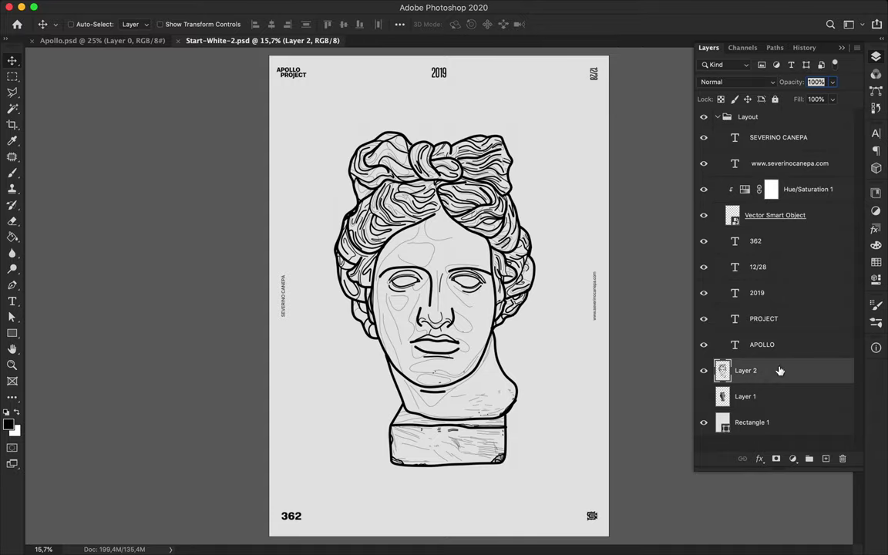
pyautogui.scroll(3, 569, 295)
pyautogui.scroll(-3, 569, 295)
pyautogui.press('super+shift+alt+n')
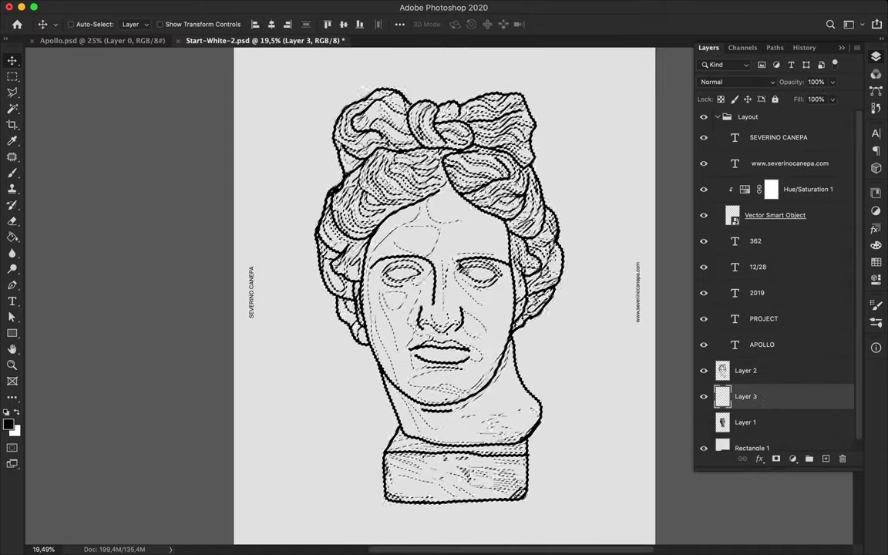
# Choose the Paint Bucket tool and an orange swatch as the foreground colour.
pyautogui.moveTo(13, 237); pyautogui.dragTo(61, 249)
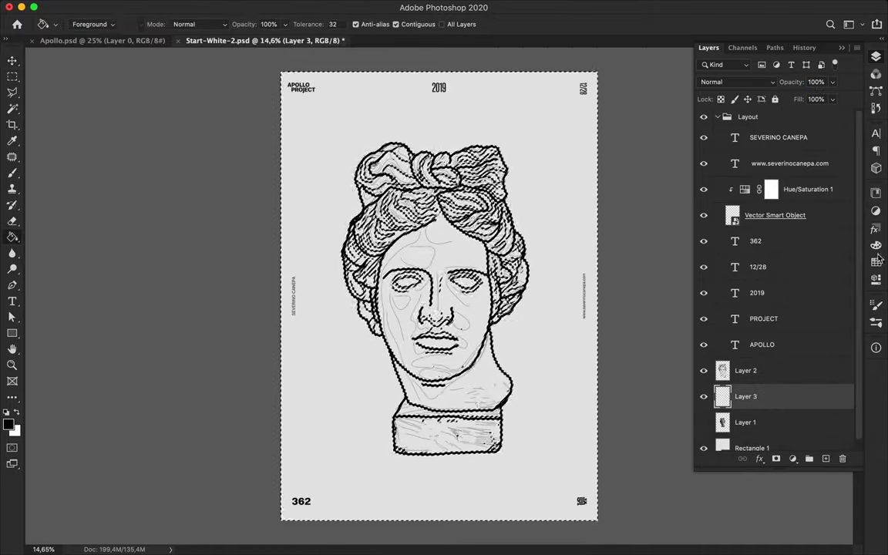
pyautogui.click(875, 262)
pyautogui.click(791, 132)
# Try to fill the background around the bust with orange on Layer 3, and undo the fills.
pyautogui.click(541, 122)
pyautogui.press('super+z')
pyautogui.scroll(3, 436, 295)
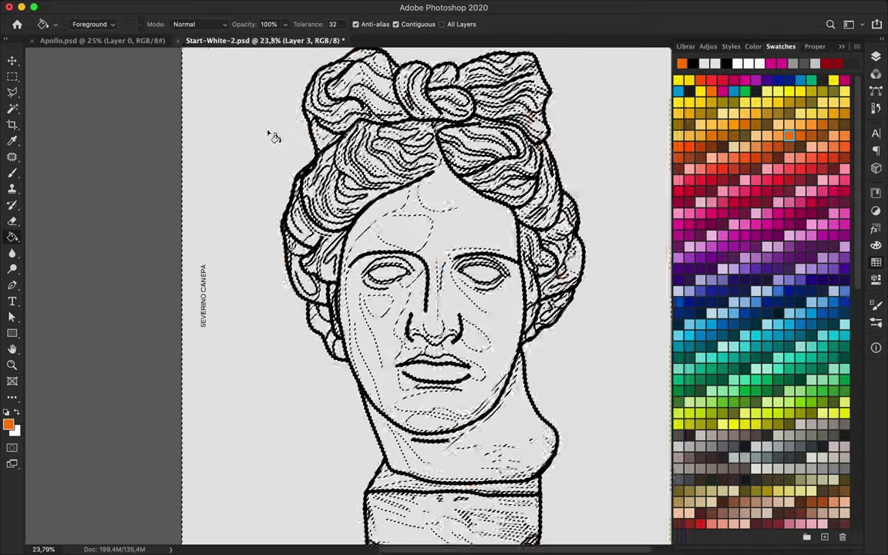
pyautogui.click(262, 108)
pyautogui.press('super+z')
pyautogui.scroll(-3, 339, 123)
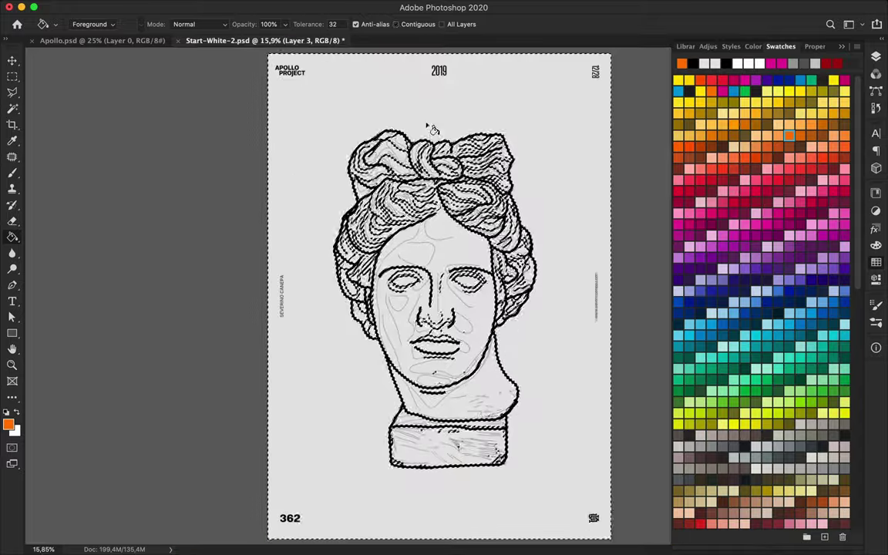
# Select the empty background around the bust's outer outline on Layer 2 with the Magic Wand.
pyautogui.press('w')
pyautogui.press('F7')
pyautogui.click(746, 370)
pyautogui.click(323, 143)
pyautogui.click(374, 24)
pyautogui.scroll(-1, 323, 113)
# Paint the selected background orange on Layer 2 with a 3920 px brush and clear the selection.
pyautogui.press('b')
pyautogui.click(81, 24)
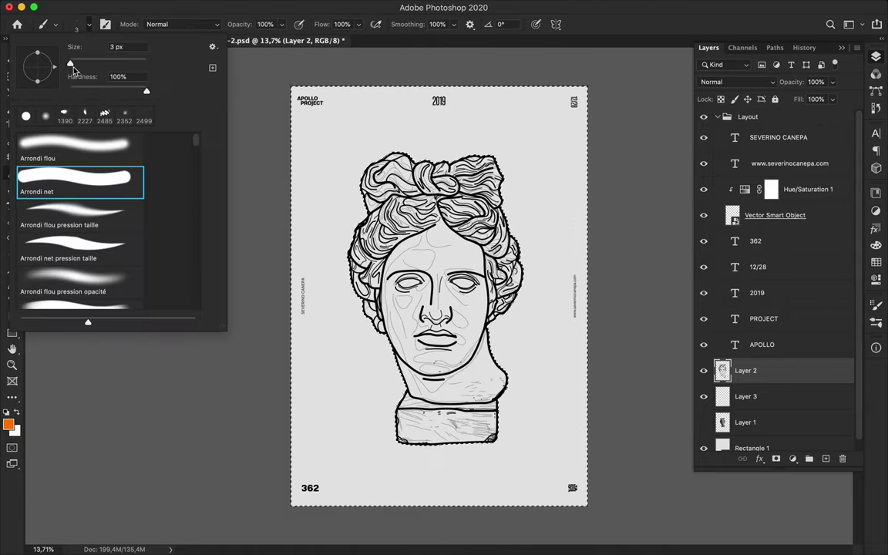
pyautogui.press('Return')
pyautogui.moveTo(432, 85)
pyautogui.mouseDown()
pyautogui.moveTo(463, 131)
pyautogui.moveTo(432, 278)
pyautogui.moveTo(439, 470)
pyautogui.mouseUp()
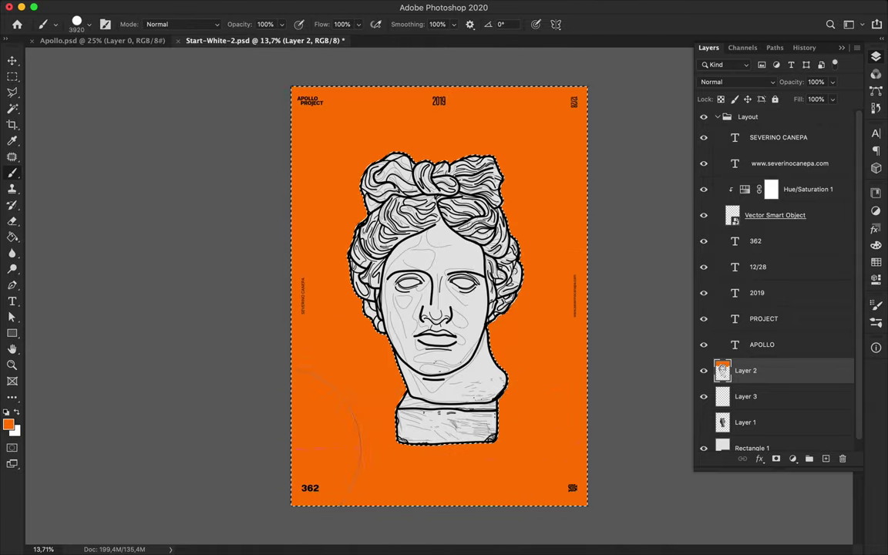
pyautogui.press('m')
pyautogui.hotkey('ctrl', 'd')
pyautogui.press('v')
pyautogui.scroll(1, 542, 230)
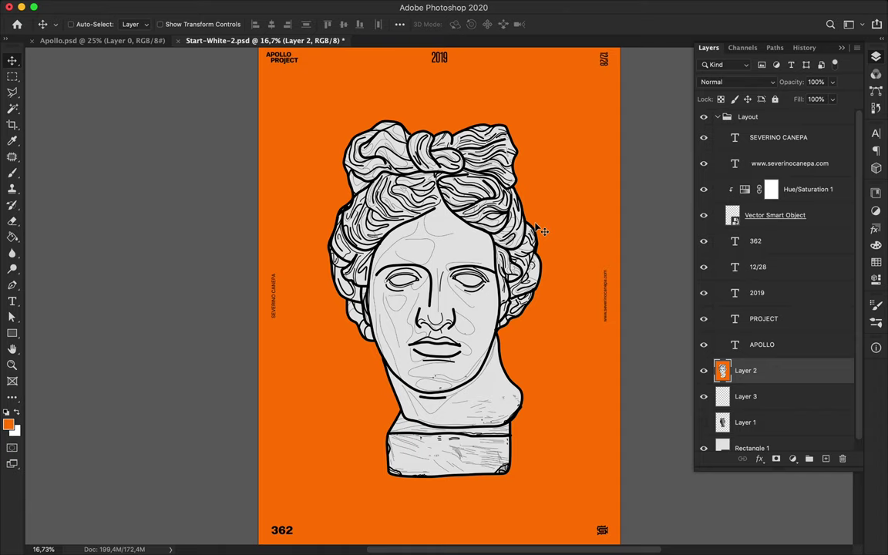
# Add a new layer below Layer 1 and set up a 41 px brush with black (000000).
pyautogui.scroll(-1, 489, 306)
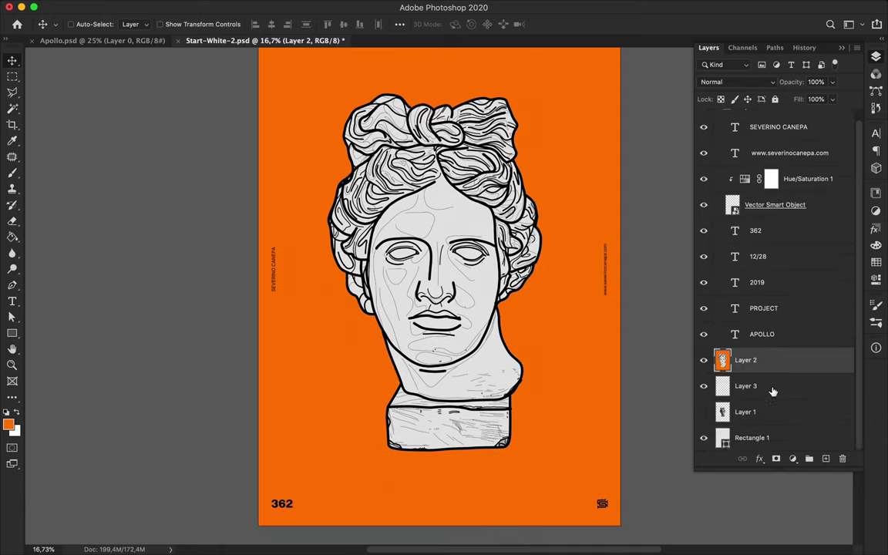
pyautogui.hotkey('ctrl', 'shift', 'alt', 'n')
pyautogui.scroll(-1, 569, 377)
pyautogui.press('b')
pyautogui.click(82, 24)
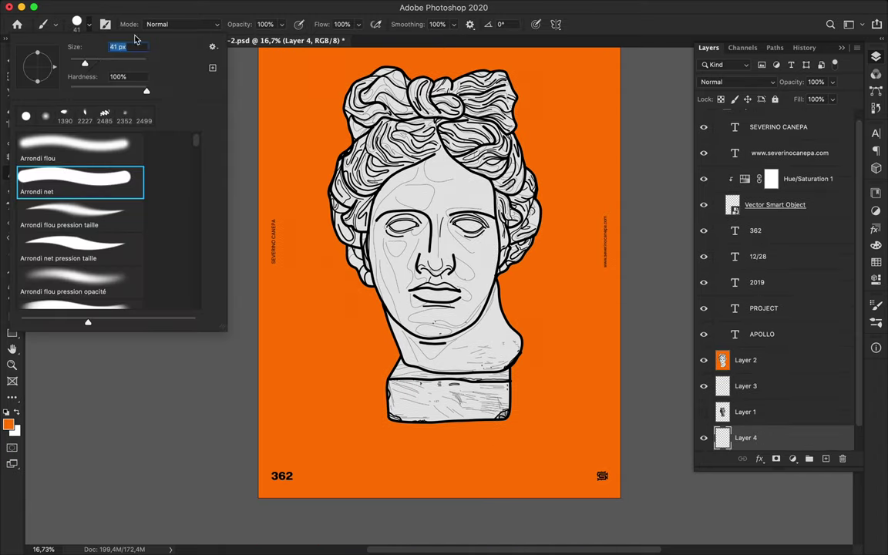
pyautogui.click(16, 412)
pyautogui.click(7, 422)
pyautogui.write('000000')
pyautogui.press('Return')
# Move Layer 2 directly above Rectangle 1 and outline a cast shadow in black from the base to the poster's left edge.
pyautogui.moveTo(746, 360); pyautogui.dragTo(763, 446)
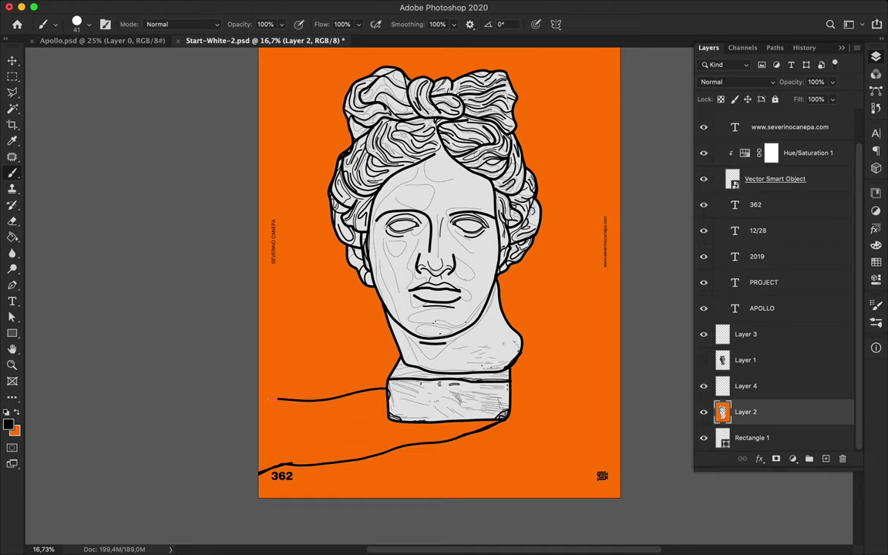
pyautogui.scroll(3, 438, 362)
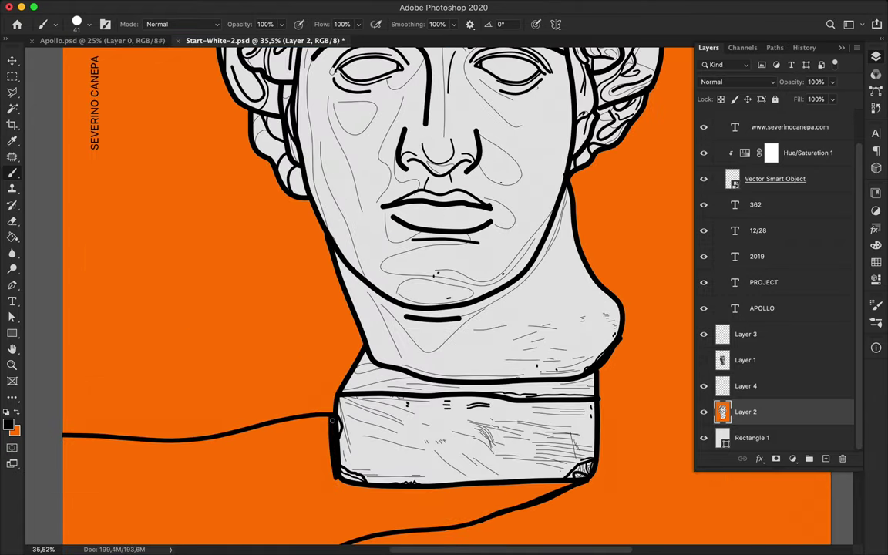
pyautogui.scroll(-3, 333, 420)
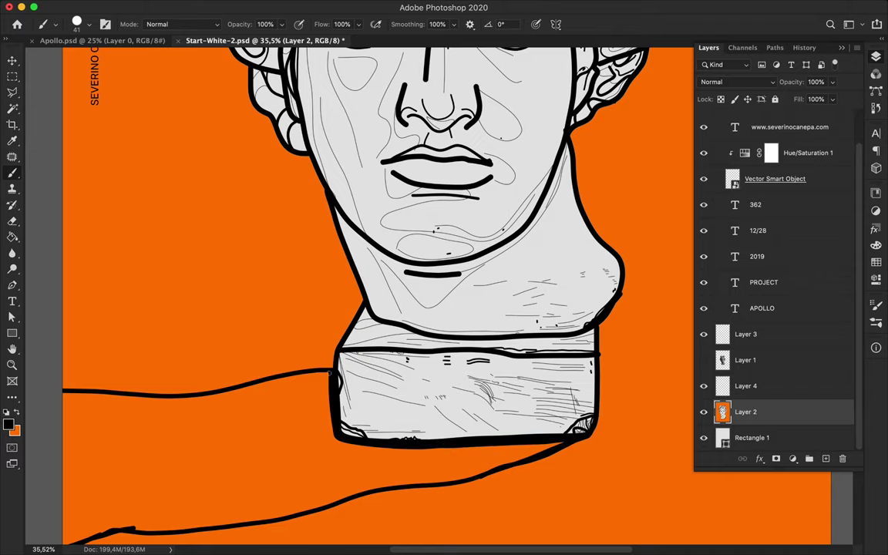
pyautogui.moveTo(177, 398); pyautogui.dragTo(72, 393)
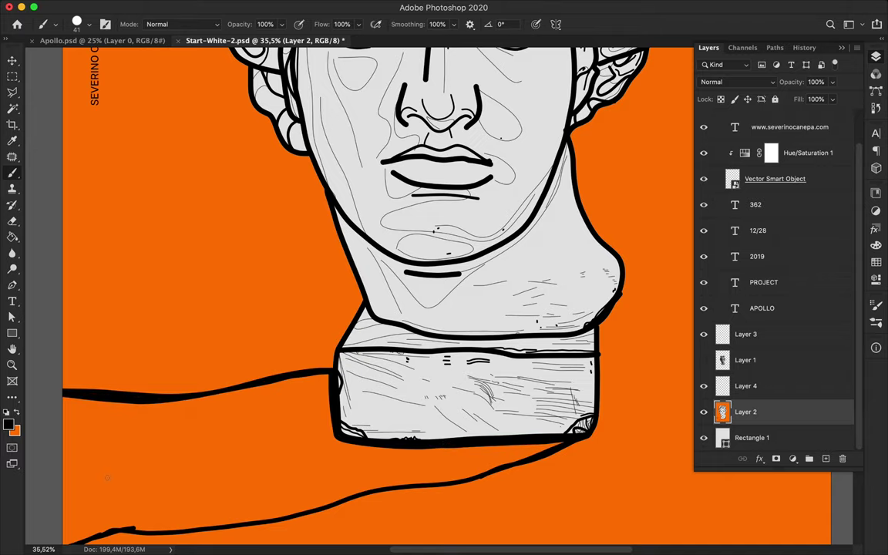
pyautogui.scroll(-3, 107, 478)
pyautogui.moveTo(306, 467); pyautogui.dragTo(438, 435)
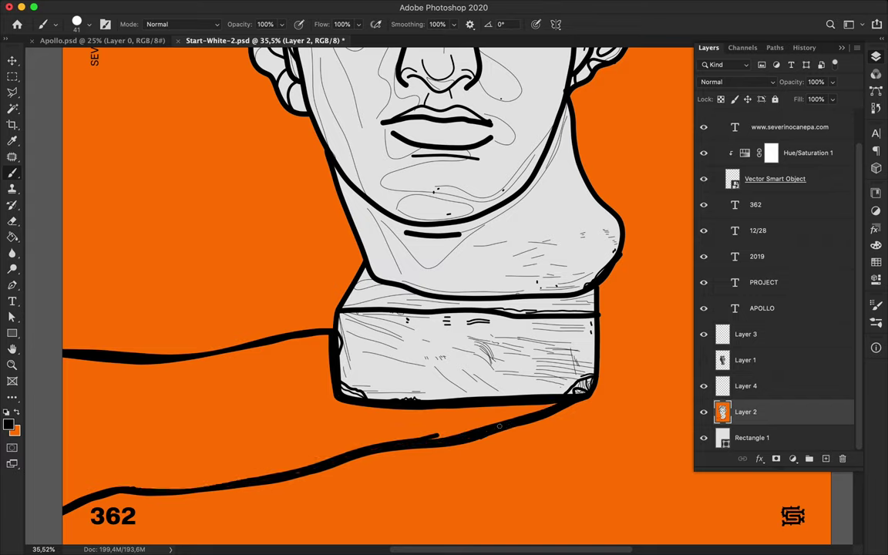
# Thicken the shadow's outlines and its edge along the base with a 124 px black brush.
pyautogui.click(89, 24)
pyautogui.press('Return')
pyautogui.moveTo(331, 339); pyautogui.dragTo(62, 359)
pyautogui.moveTo(549, 403)
pyautogui.mouseDown()
pyautogui.moveTo(401, 437)
pyautogui.moveTo(460, 433)
pyautogui.moveTo(351, 440)
pyautogui.moveTo(299, 463)
pyautogui.moveTo(388, 440)
pyautogui.moveTo(248, 477)
pyautogui.moveTo(104, 482)
pyautogui.moveTo(54, 507)
pyautogui.mouseUp()
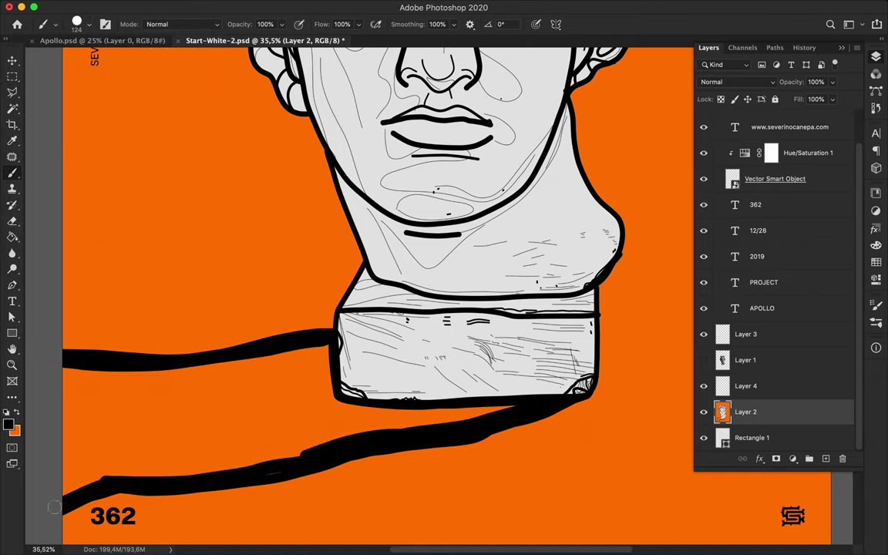
pyautogui.moveTo(322, 344)
pyautogui.mouseDown()
pyautogui.moveTo(326, 399)
pyautogui.moveTo(338, 412)
pyautogui.moveTo(447, 420)
pyautogui.mouseUp()
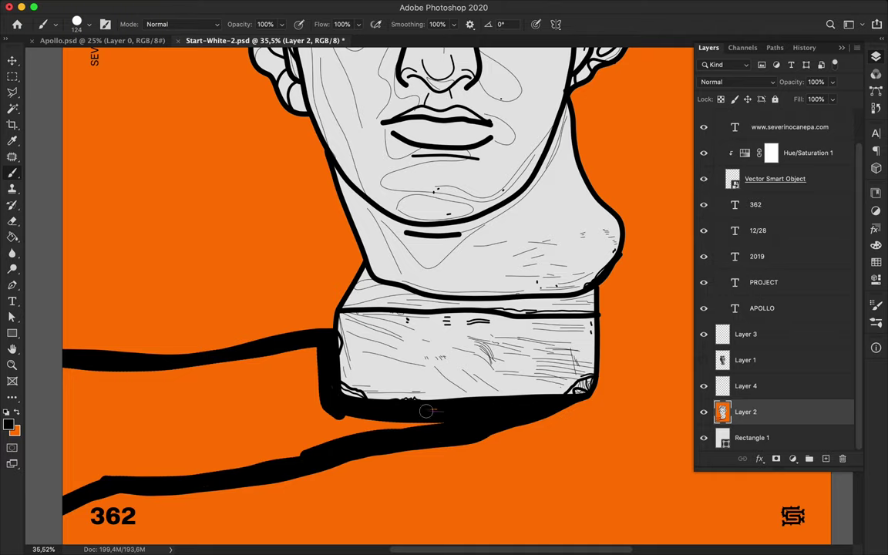
# Fill the inside of the cast shadow with black using a 492 px brush.
pyautogui.click(77, 23)
pyautogui.moveTo(89, 59); pyautogui.dragTo(113, 61)
pyautogui.press('Return')
pyautogui.moveTo(66, 370)
pyautogui.mouseDown()
pyautogui.moveTo(147, 370)
pyautogui.moveTo(301, 430)
pyautogui.moveTo(267, 410)
pyautogui.moveTo(343, 389)
pyautogui.mouseUp()
# Fill the remaining gap in the shadow and extend it behind the number 362 with a 185 px brush.
pyautogui.click(91, 25)
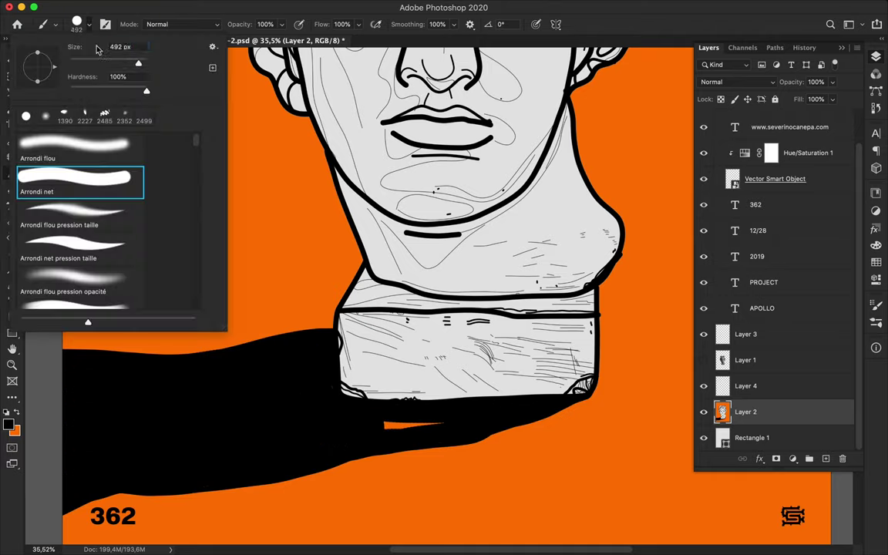
pyautogui.press('Return')
pyautogui.scroll(-3, 291, 382)
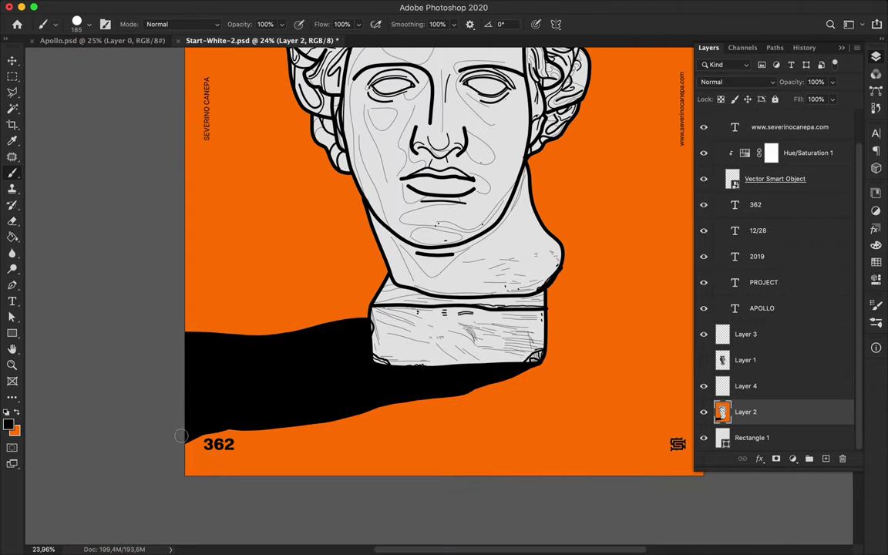
pyautogui.scroll(-3, 164, 432)
pyautogui.scroll(3, 389, 392)
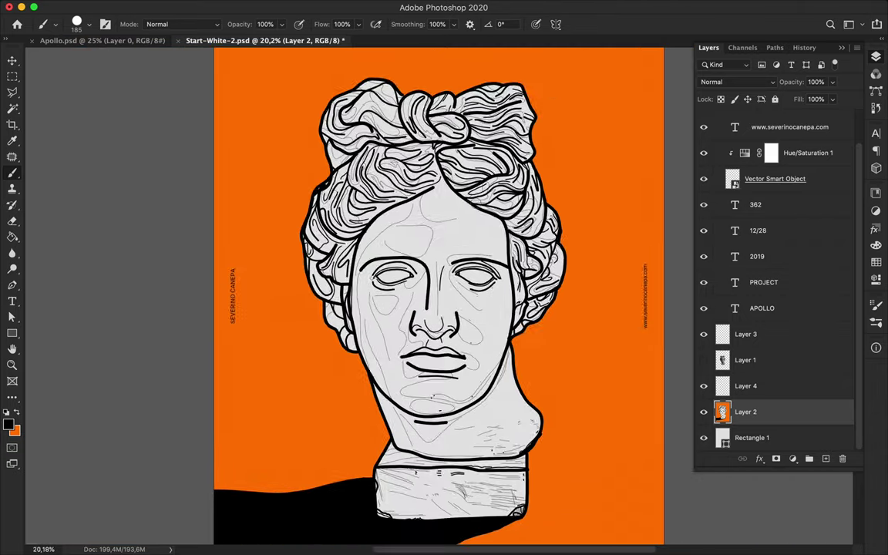
pyautogui.scroll(-2, 390, 392)
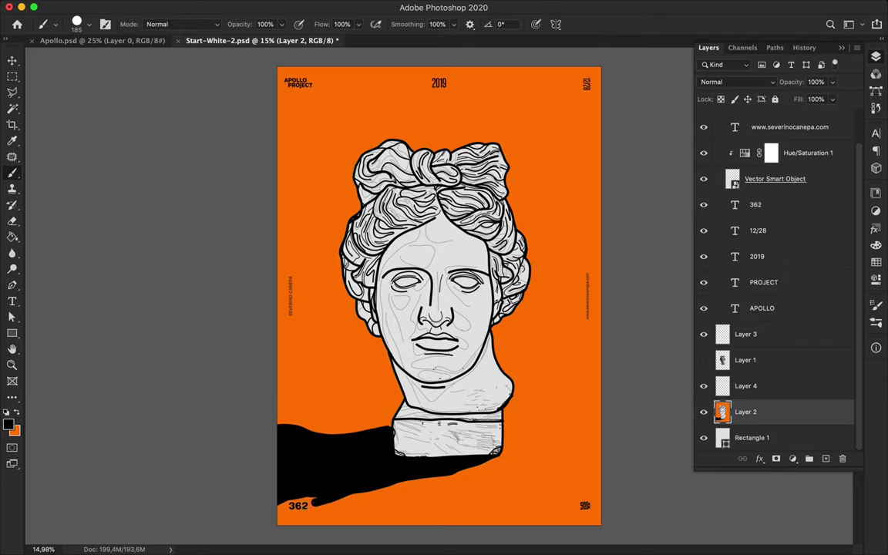
# Change the colour of the 362 text to white and show the finished poster full screen.
pyautogui.scroll(2, 757, 236)
pyautogui.doubleClick(735, 240)
pyautogui.click(502, 23)
pyautogui.press('Return')
pyautogui.click(646, 8)
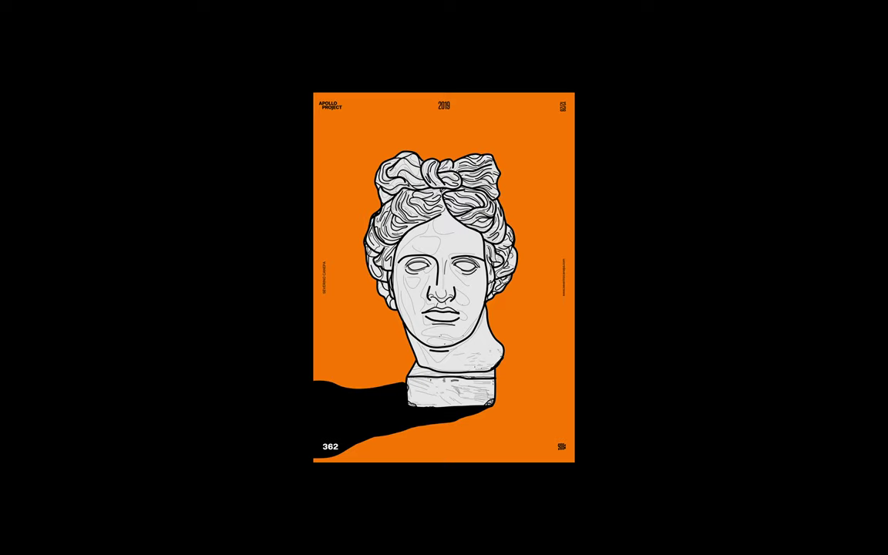